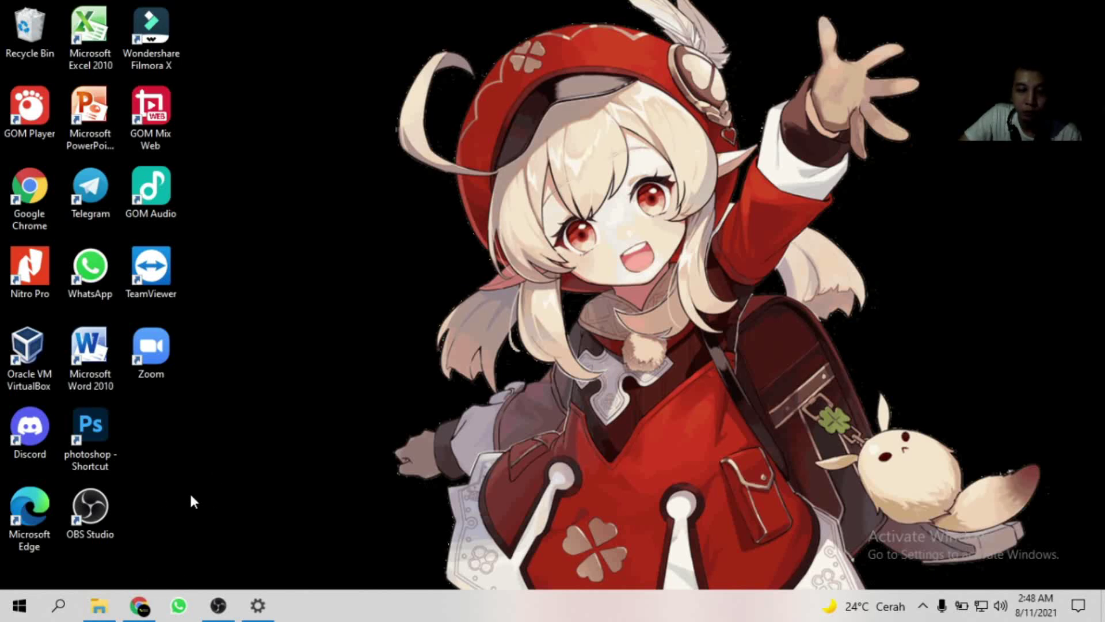
Browse C:\VHD ANBK 2021 through ANBK 2021 Juni and ANBK JUNI 2021 Online into APLIKASI ANBK FULL ONLINE 2021.
{"action": "left_click", "coordinate": [99, 605]}
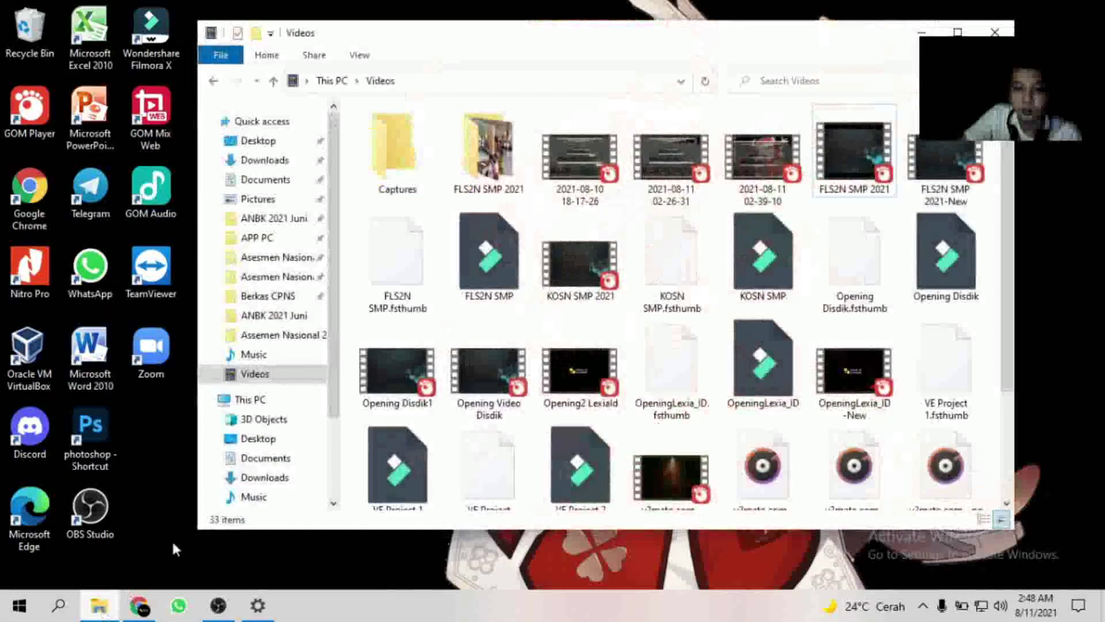
{"action": "left_click", "coordinate": [257, 399]}
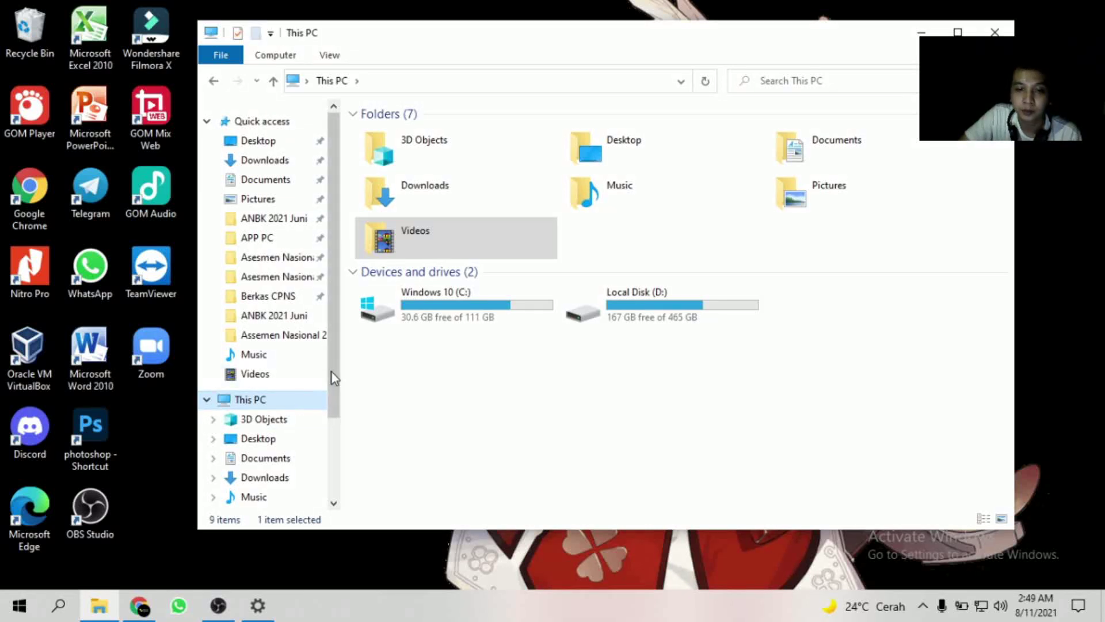
{"action": "left_click_drag", "start_coordinate": [335, 371], "coordinate": [336, 454]}
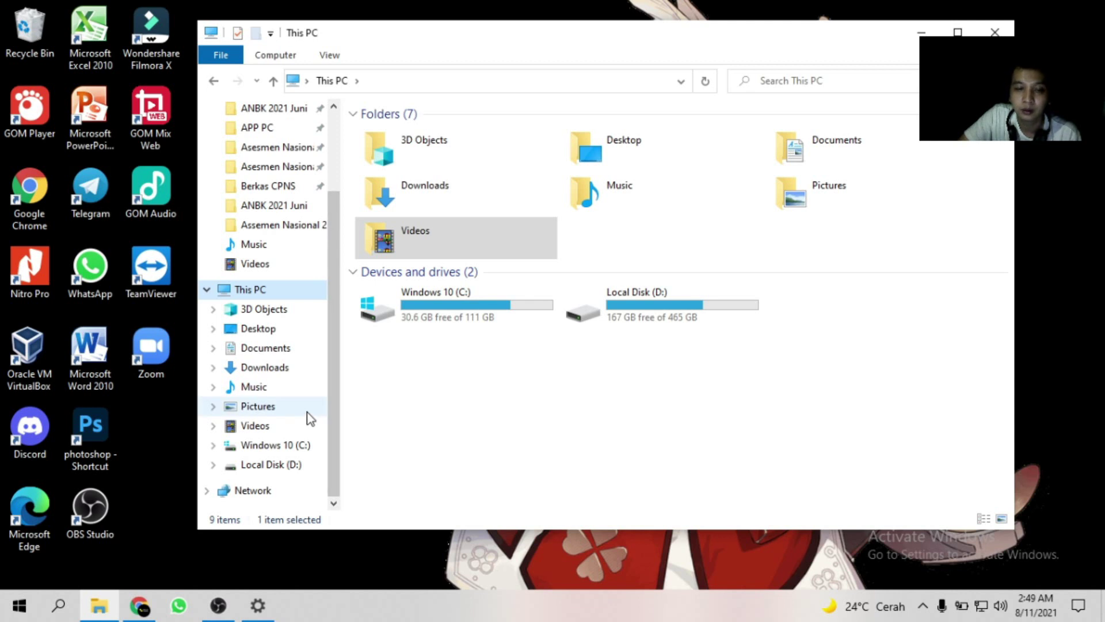
{"action": "left_click", "coordinate": [308, 450]}
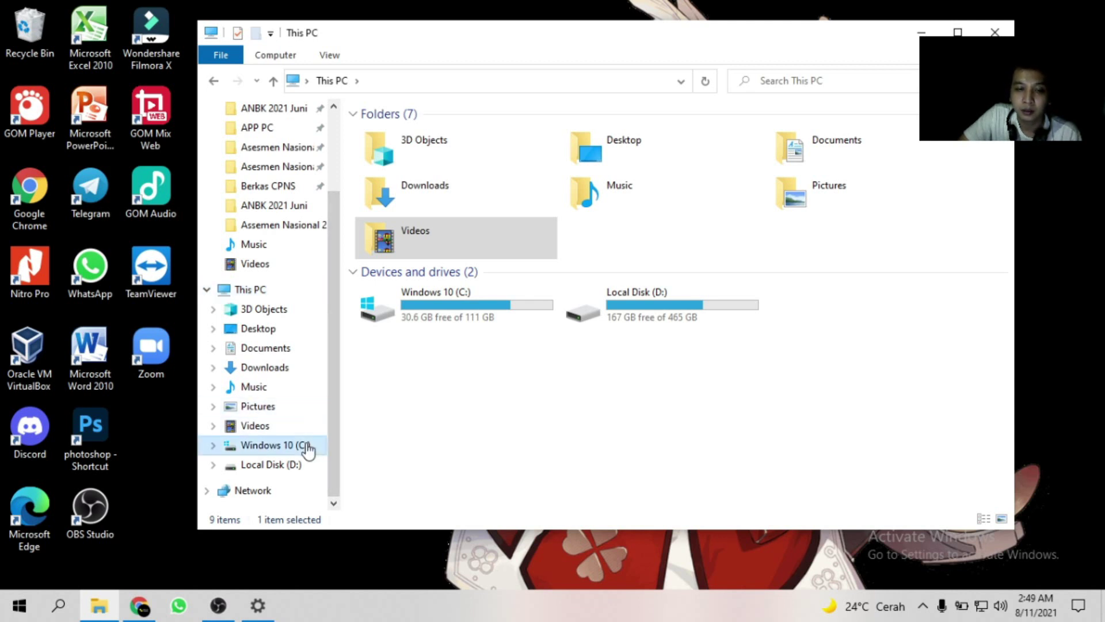
{"action": "double_click", "coordinate": [434, 229]}
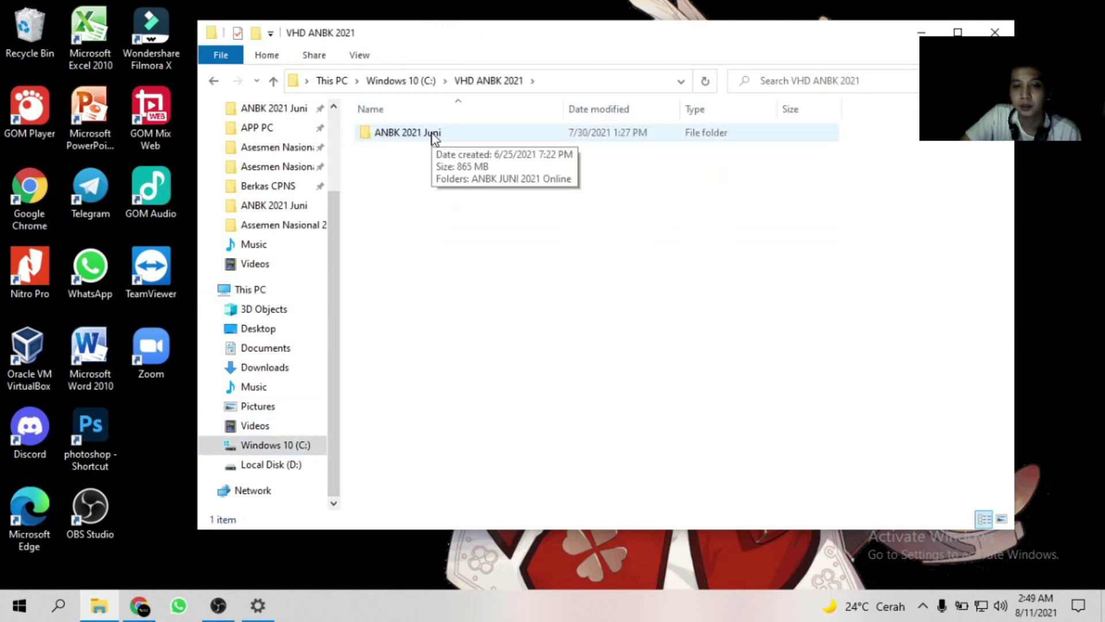
{"action": "double_click", "coordinate": [434, 133]}
{"action": "double_click", "coordinate": [433, 134]}
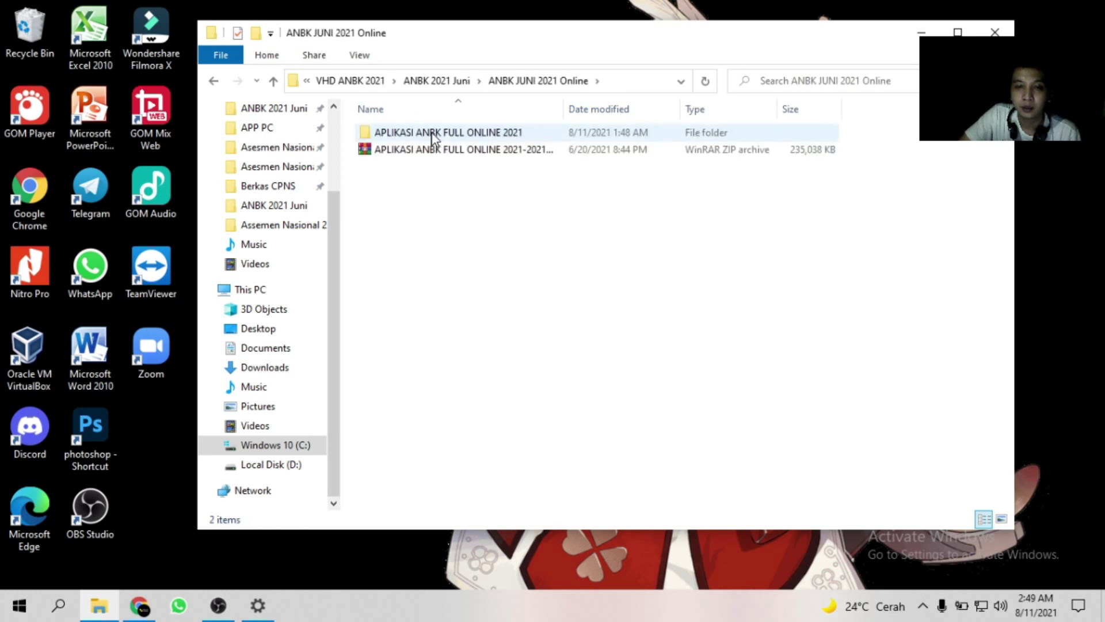
{"action": "double_click", "coordinate": [448, 133]}
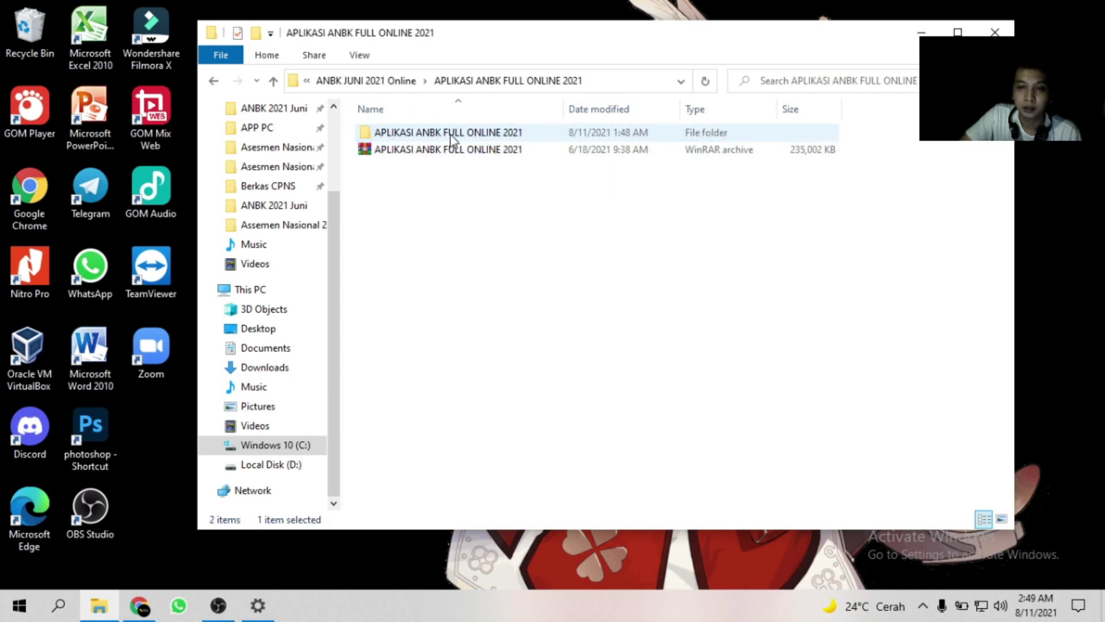
{"action": "left_click", "coordinate": [447, 135]}
{"action": "double_click", "coordinate": [447, 135]}
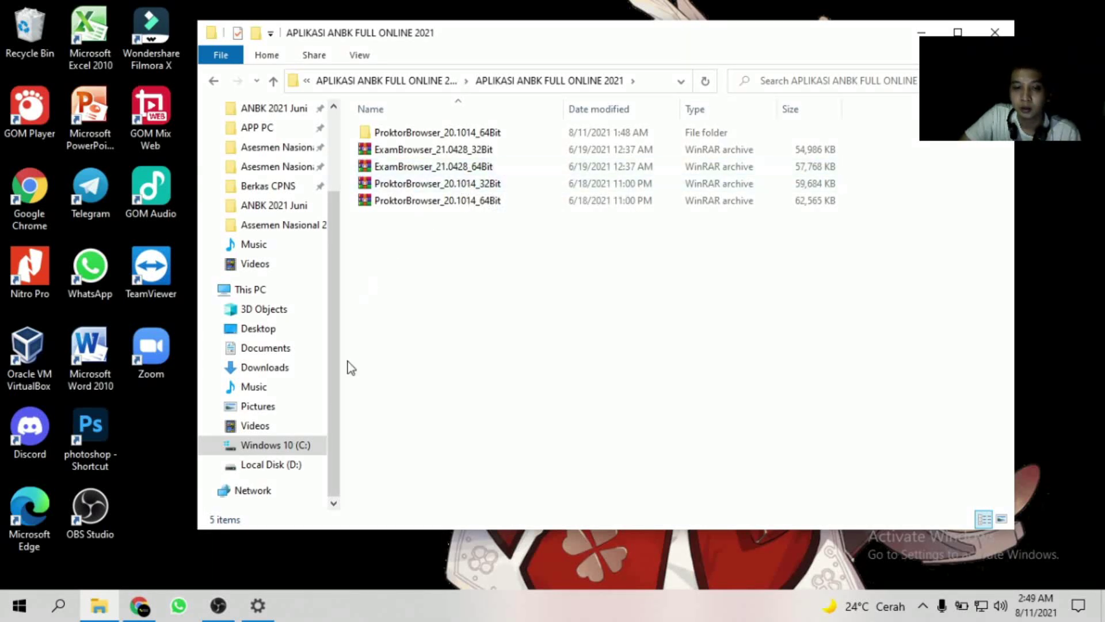
Return to the Windows 10 (C:) drive, refresh the desktop, and go to This PC.
{"action": "left_click", "coordinate": [283, 452]}
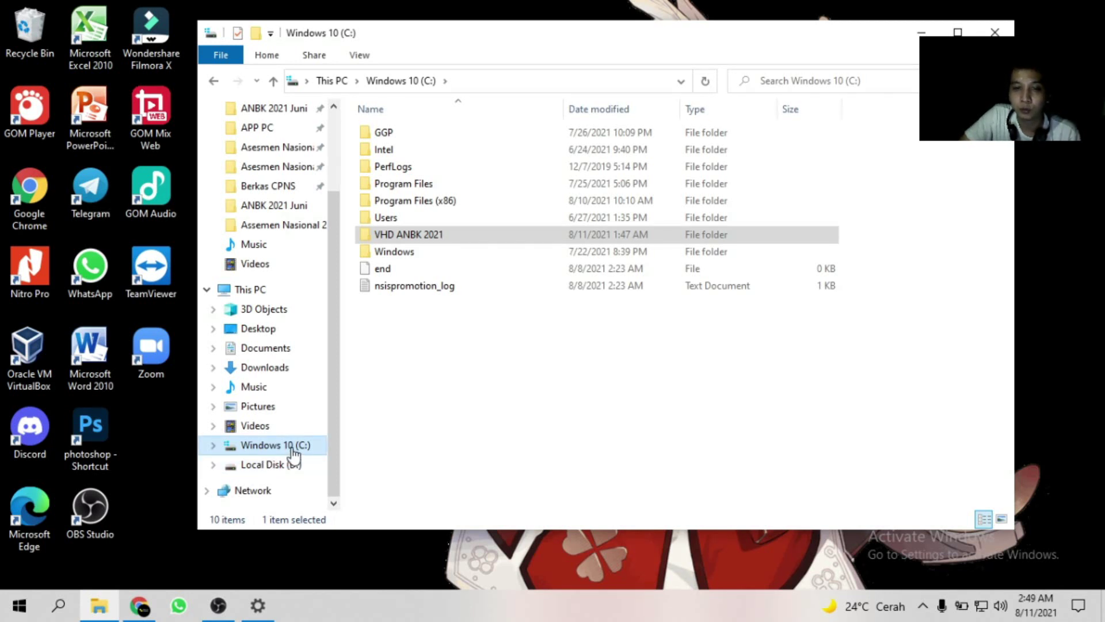
{"action": "right_click", "coordinate": [157, 444]}
{"action": "left_click", "coordinate": [215, 258]}
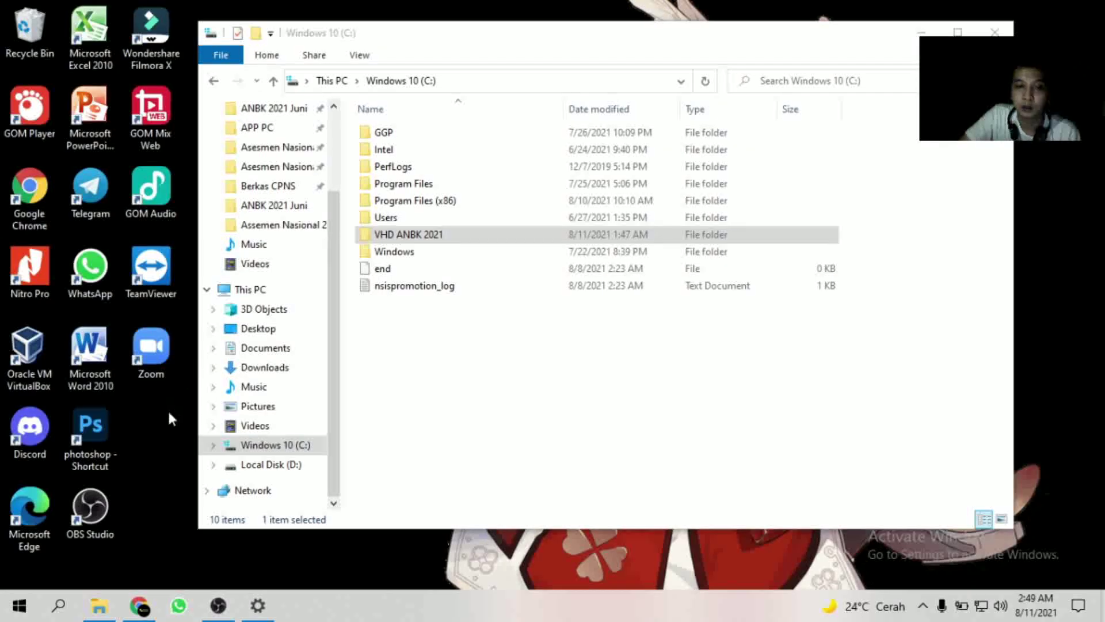
{"action": "left_click", "coordinate": [260, 289]}
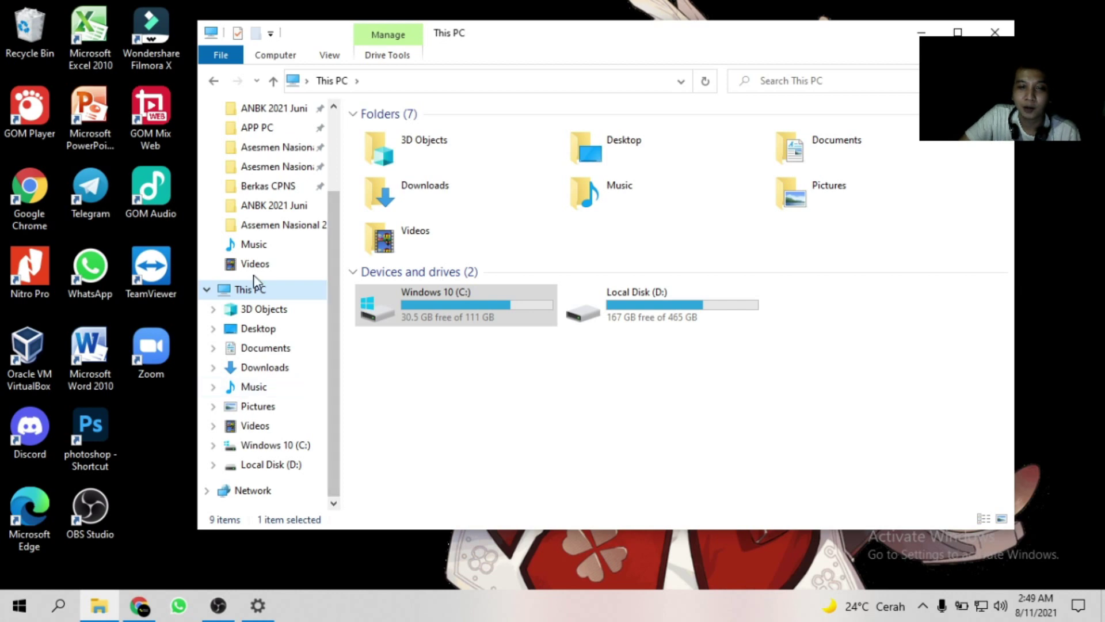
Open This PC's properties and highlight the Windows 10 Pro edition and 64-bit system type.
{"action": "right_click", "coordinate": [258, 292]}
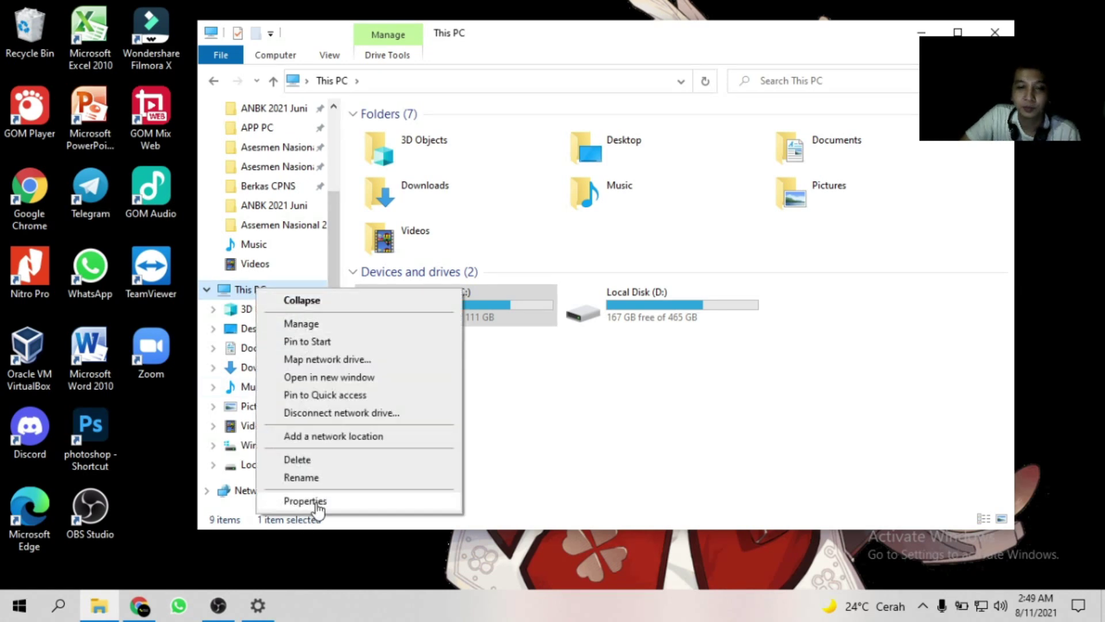
{"action": "left_click", "coordinate": [299, 499]}
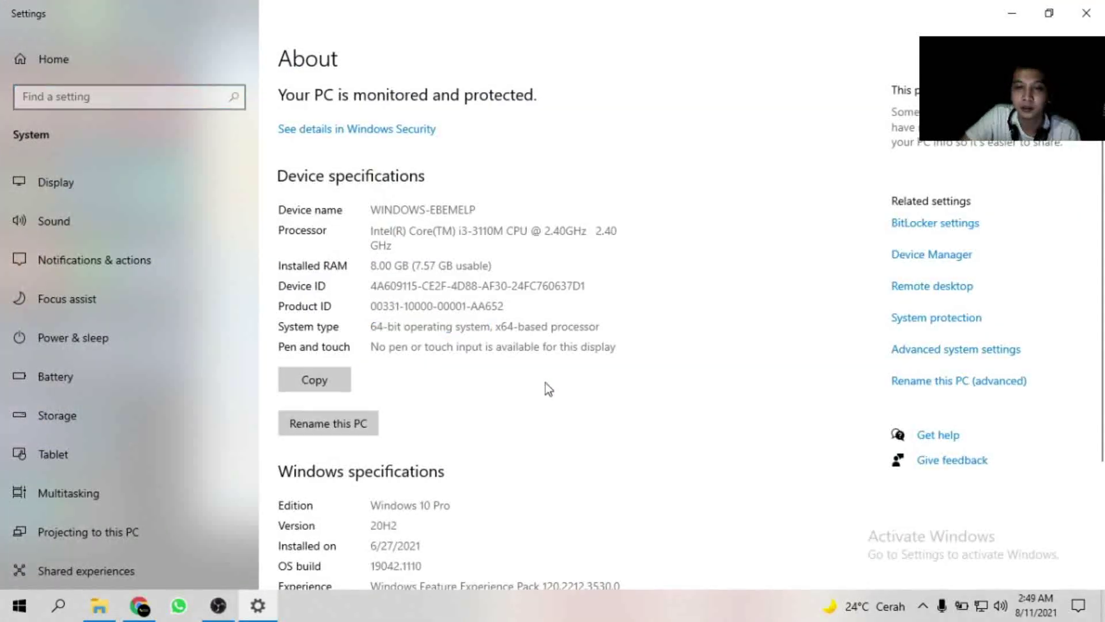
{"action": "scroll", "coordinate": [449, 389], "scroll_direction": "down", "scroll_amount": 2}
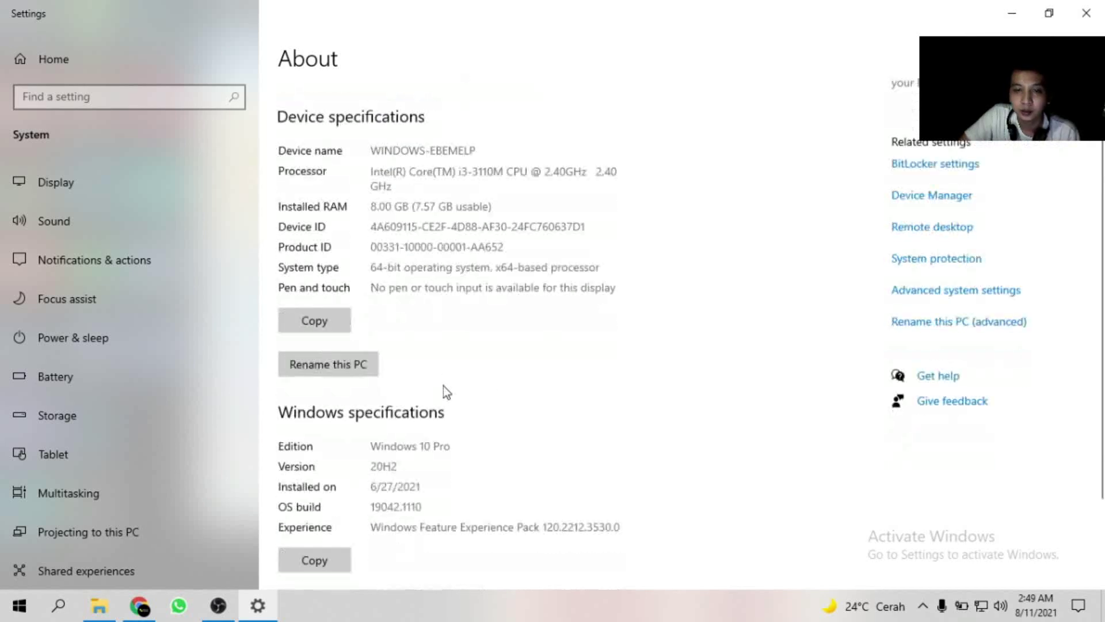
{"action": "left_click_drag", "start_coordinate": [462, 417], "coordinate": [367, 418]}
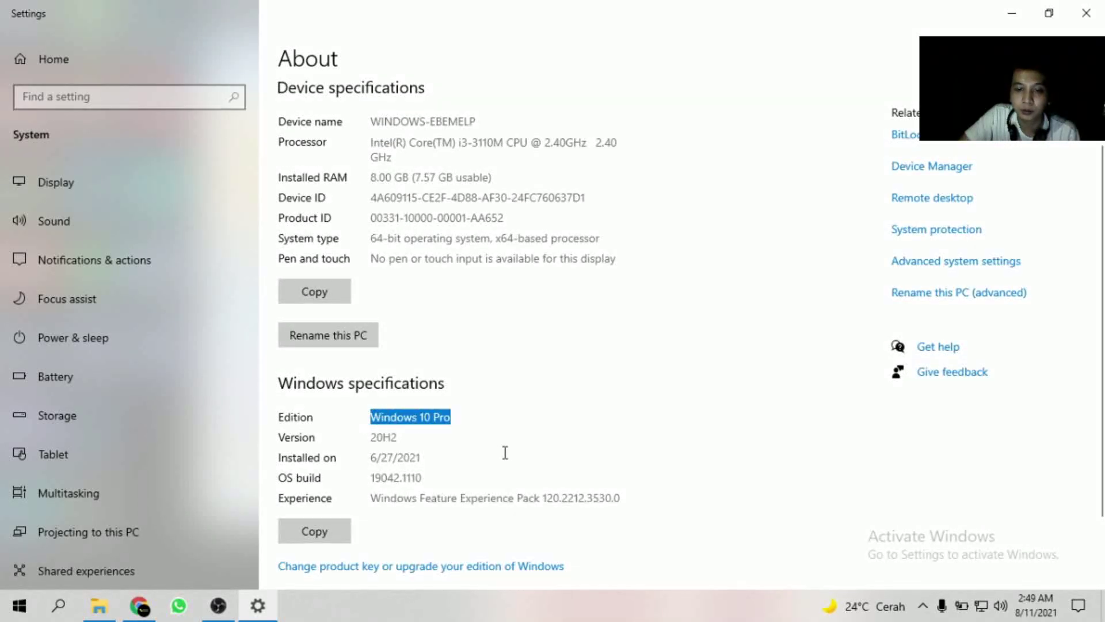
{"action": "scroll", "coordinate": [510, 440], "scroll_direction": "up", "scroll_amount": 2}
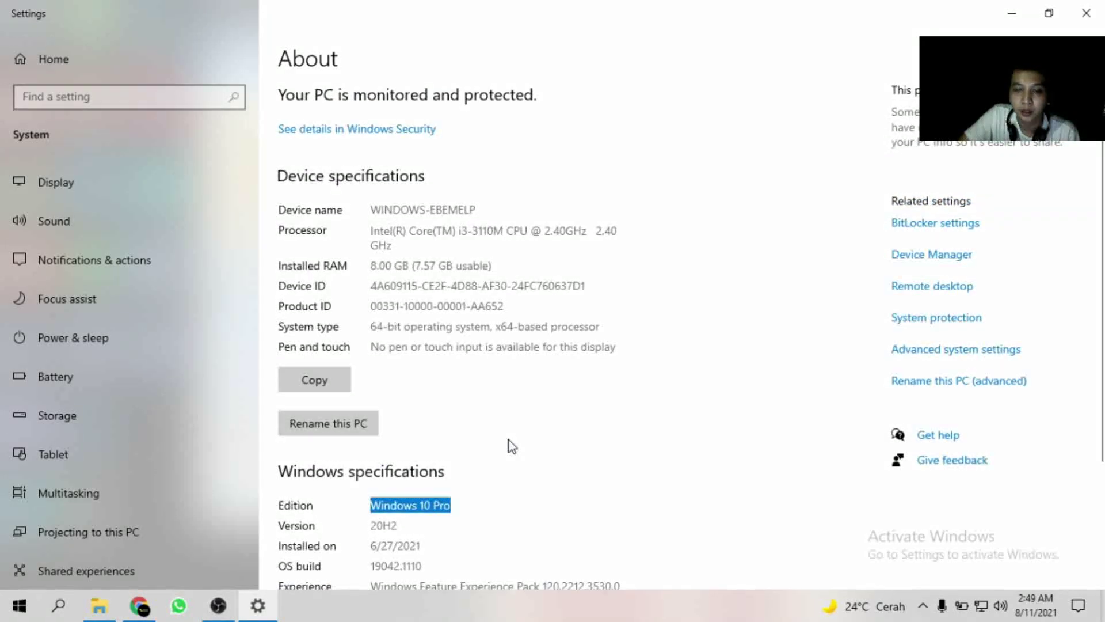
{"action": "left_click_drag", "start_coordinate": [461, 510], "coordinate": [369, 506]}
{"action": "left_click", "coordinate": [549, 452]}
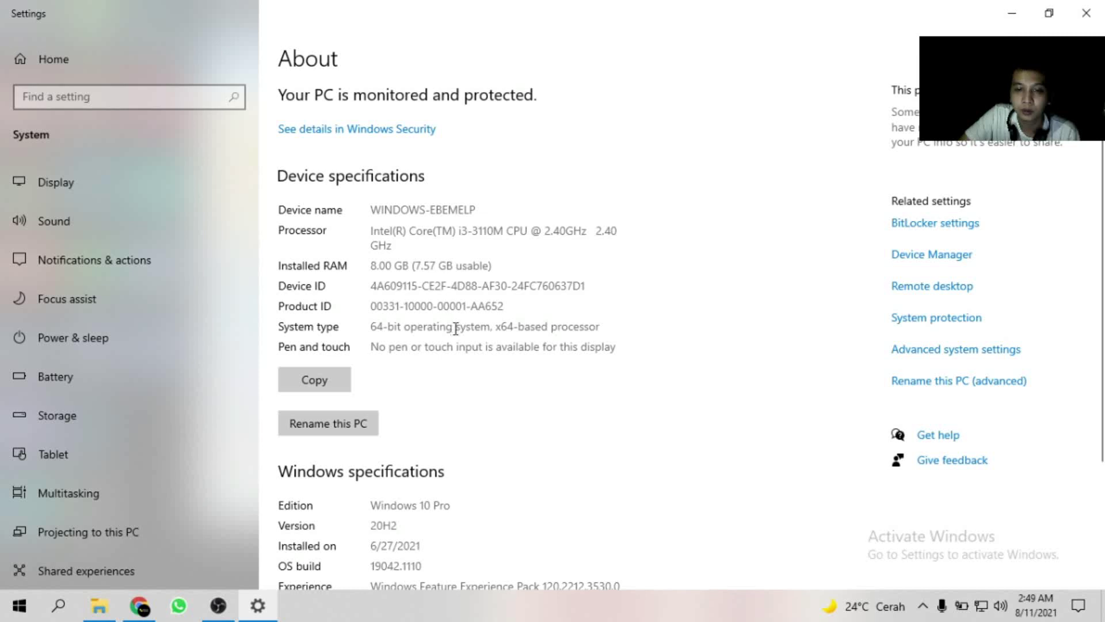
{"action": "left_click_drag", "start_coordinate": [497, 328], "coordinate": [370, 329]}
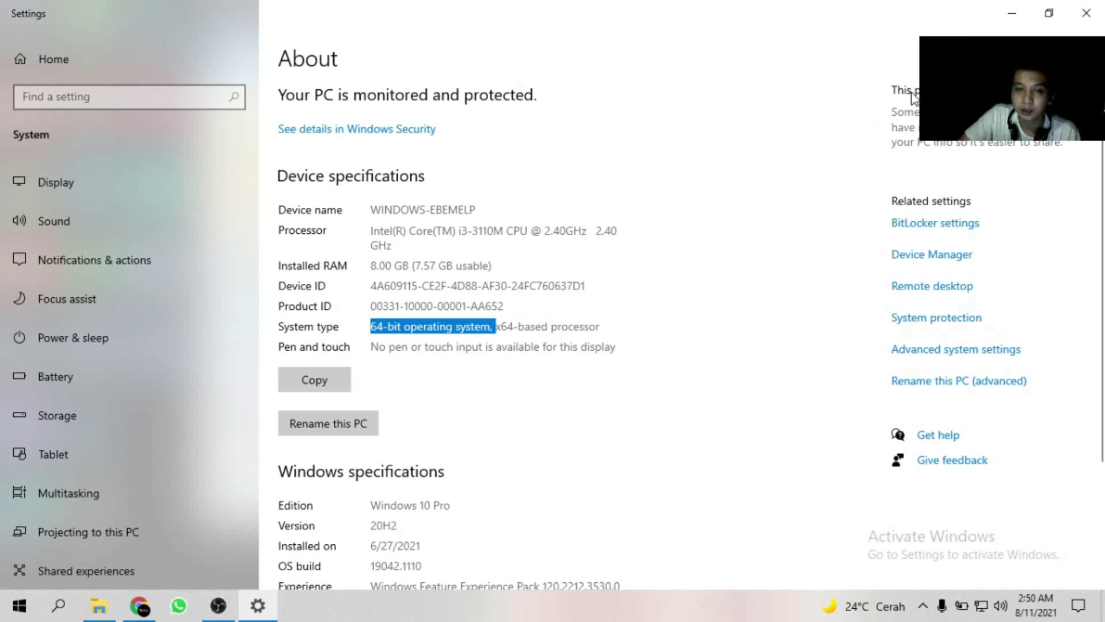
Close Settings, refresh the This PC view, and open the Windows 10 (C:) drive.
{"action": "left_click", "coordinate": [1081, 14]}
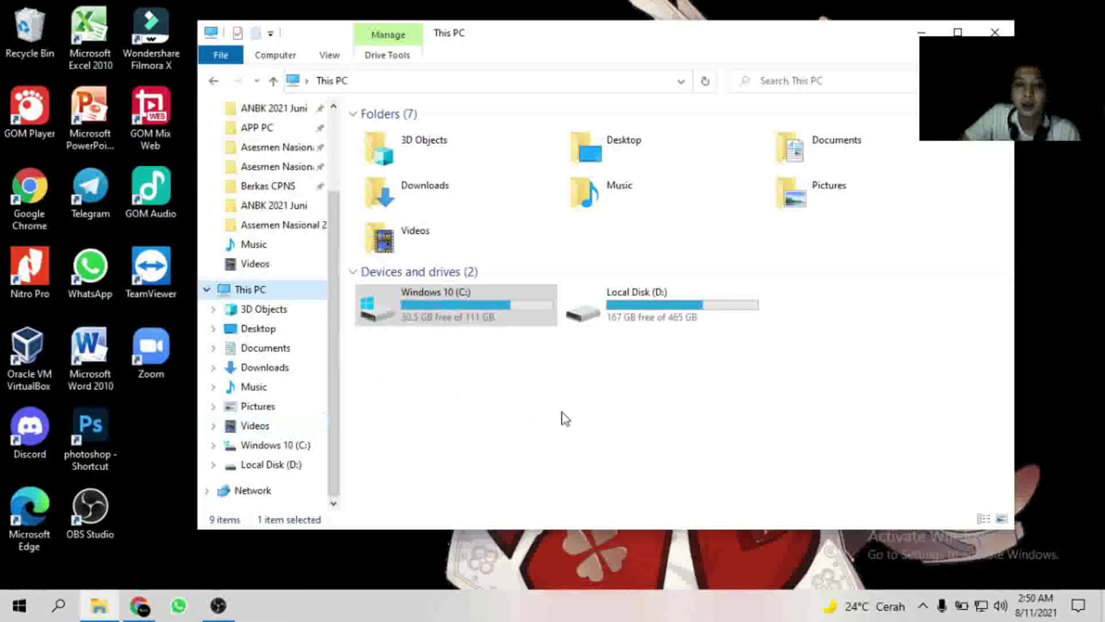
{"action": "right_click", "coordinate": [466, 389]}
{"action": "left_click", "coordinate": [508, 447]}
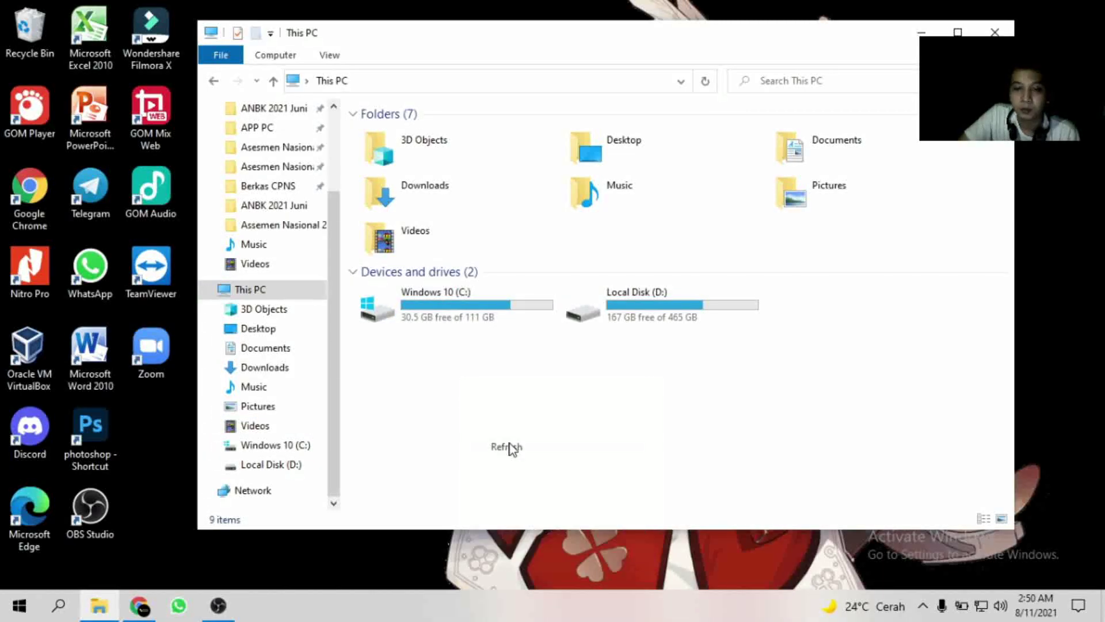
{"action": "left_click", "coordinate": [297, 452]}
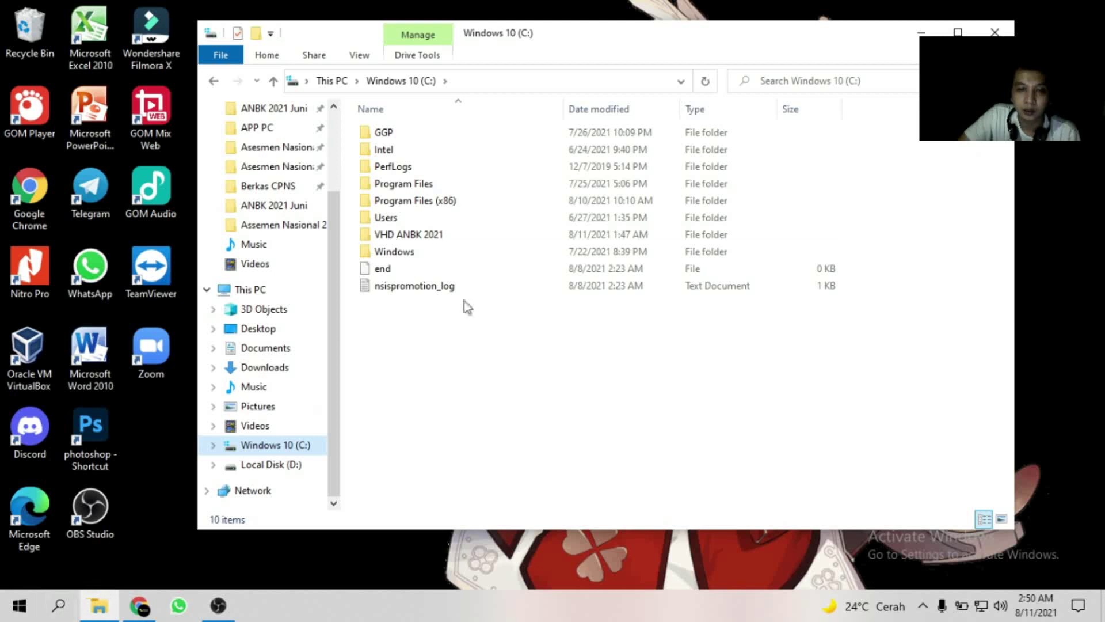
Dismiss the Windows search panel and select the VHD ANBK 2021 folder on C:.
{"action": "left_click", "coordinate": [59, 605]}
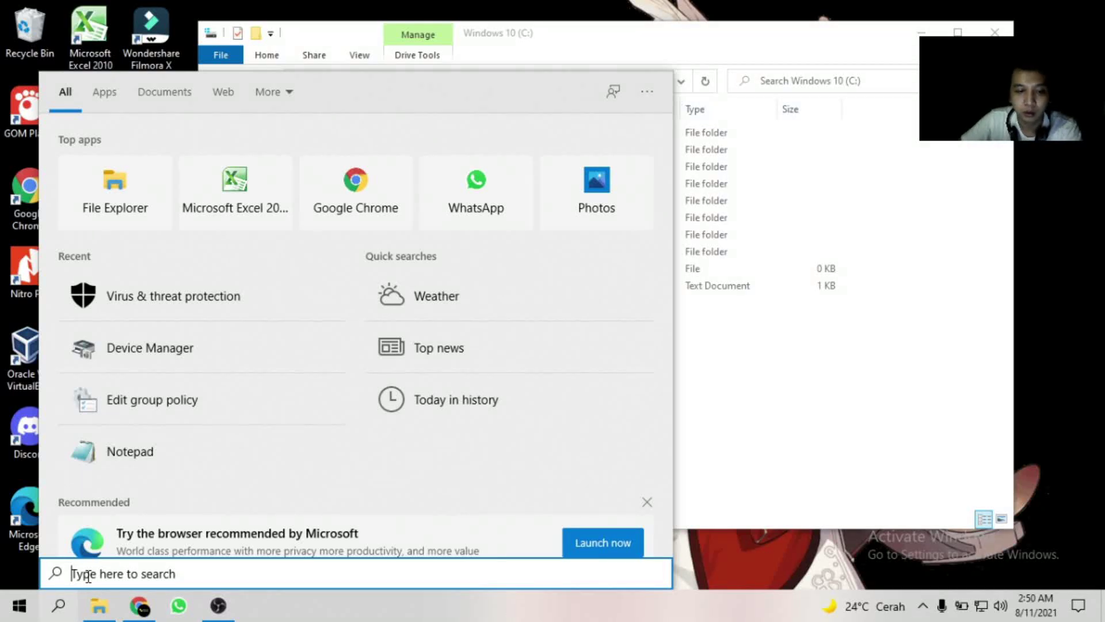
{"action": "left_click", "coordinate": [66, 614]}
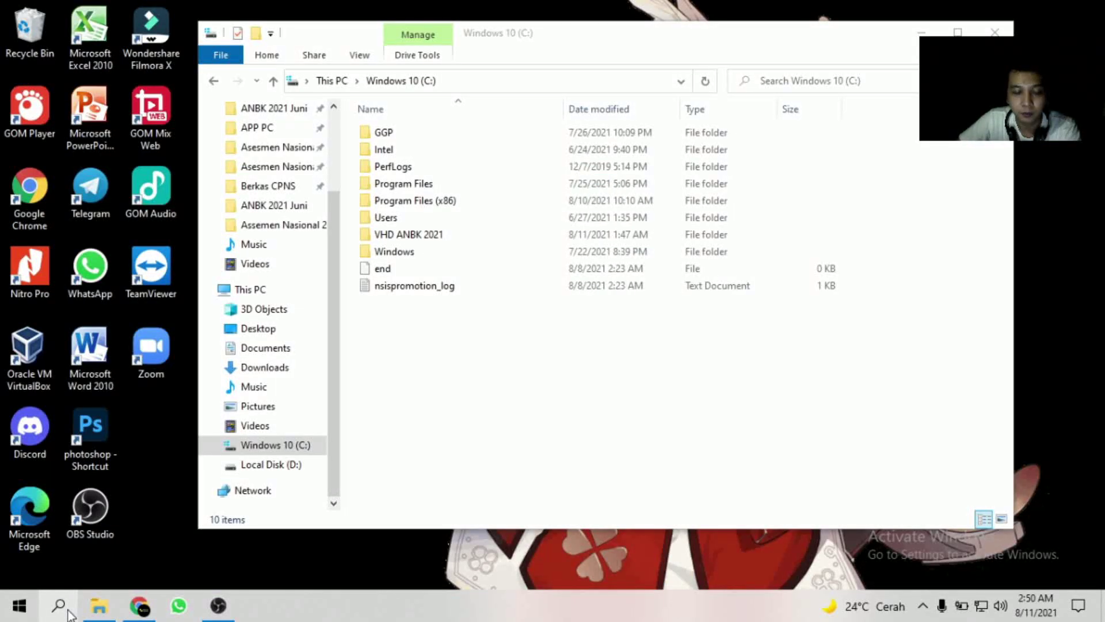
{"action": "left_click", "coordinate": [67, 613]}
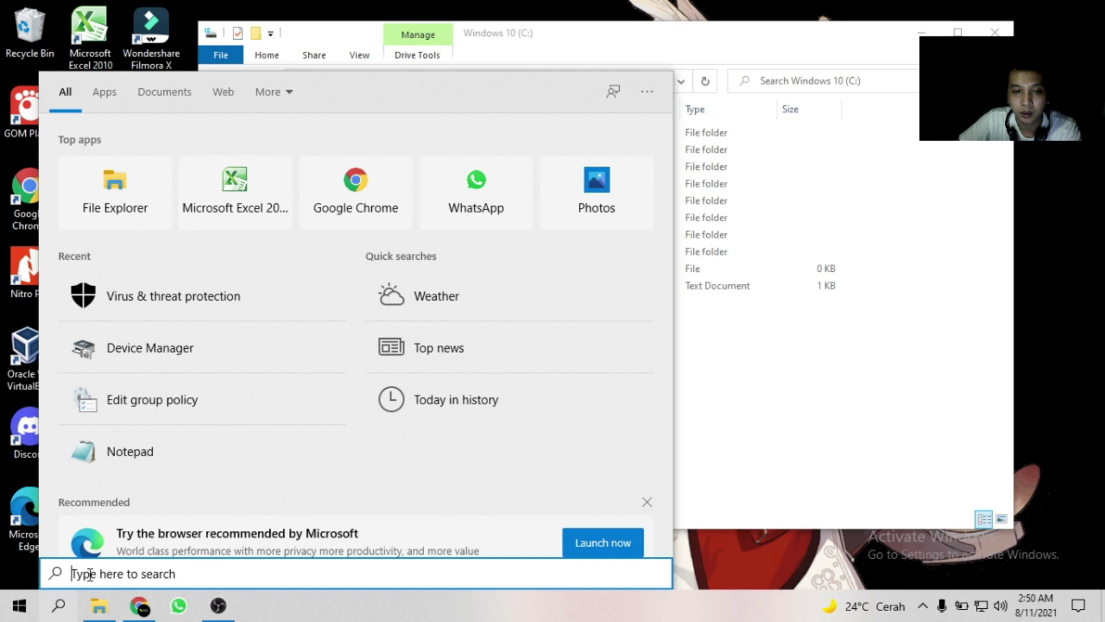
{"action": "left_click", "coordinate": [757, 417]}
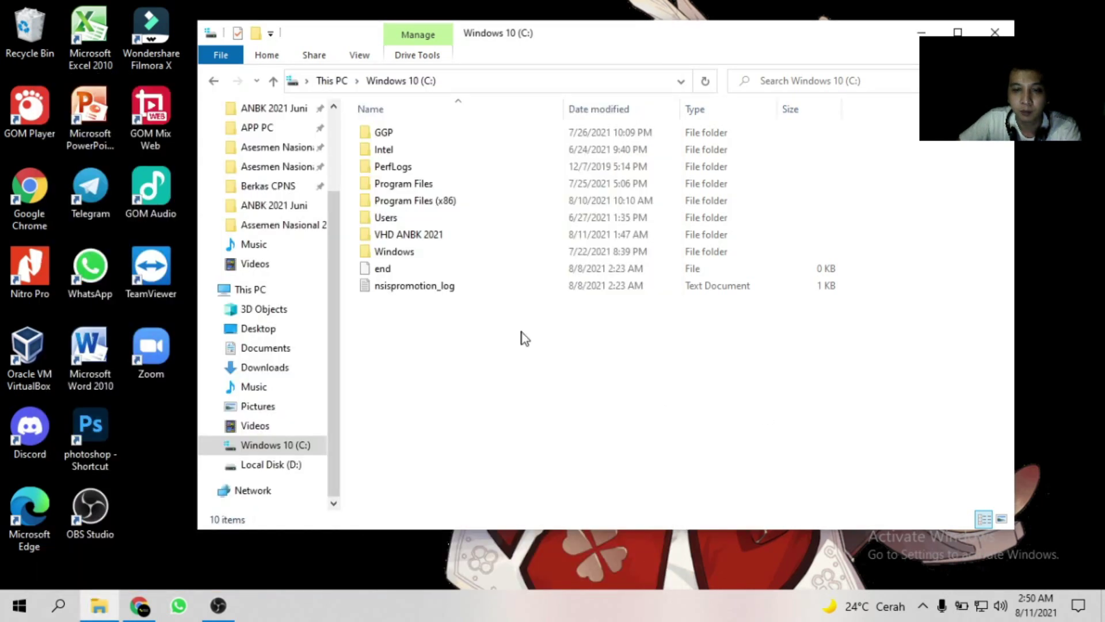
{"action": "left_click", "coordinate": [396, 237]}
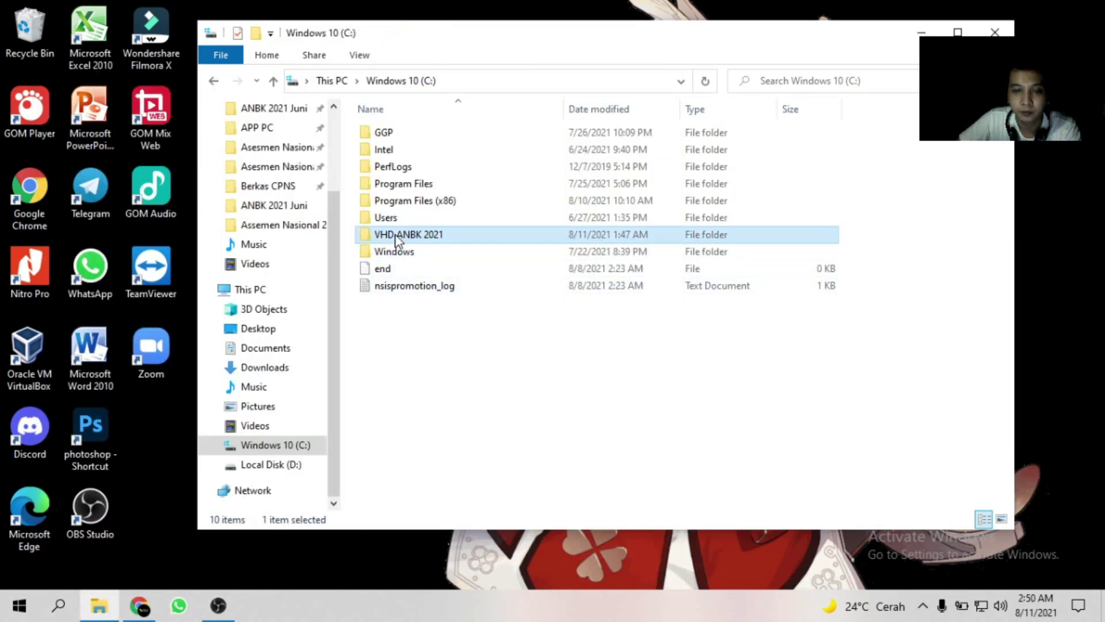
Create a new folder named 'anbk full online' on C: and refresh the listing.
{"action": "right_click", "coordinate": [397, 362]}
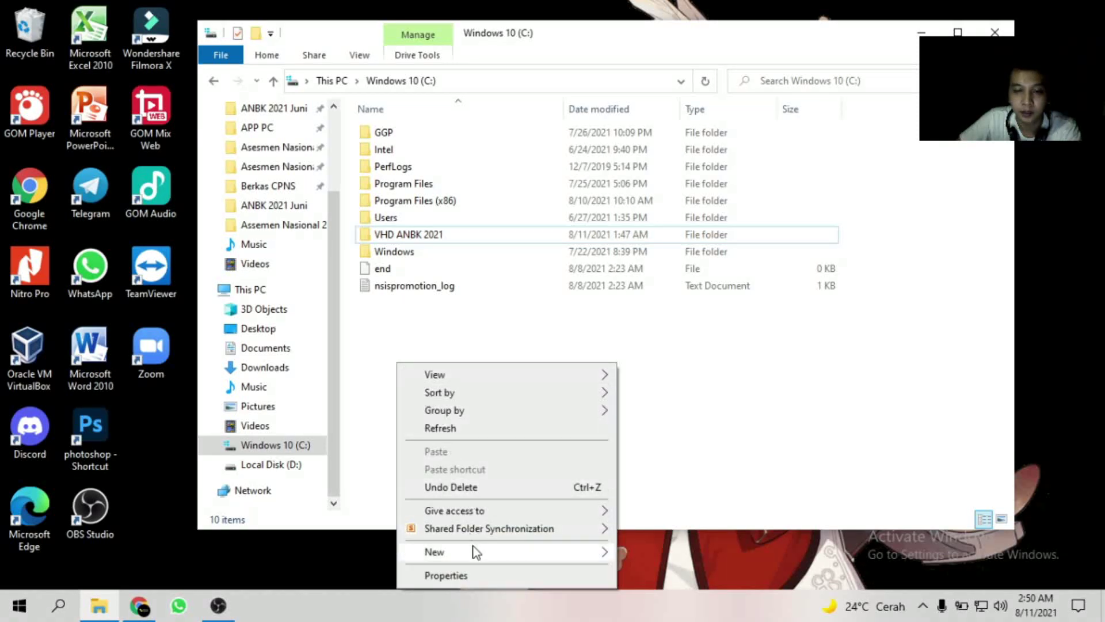
{"action": "mouse_move", "coordinate": [475, 551]}
{"action": "left_click", "coordinate": [693, 553]}
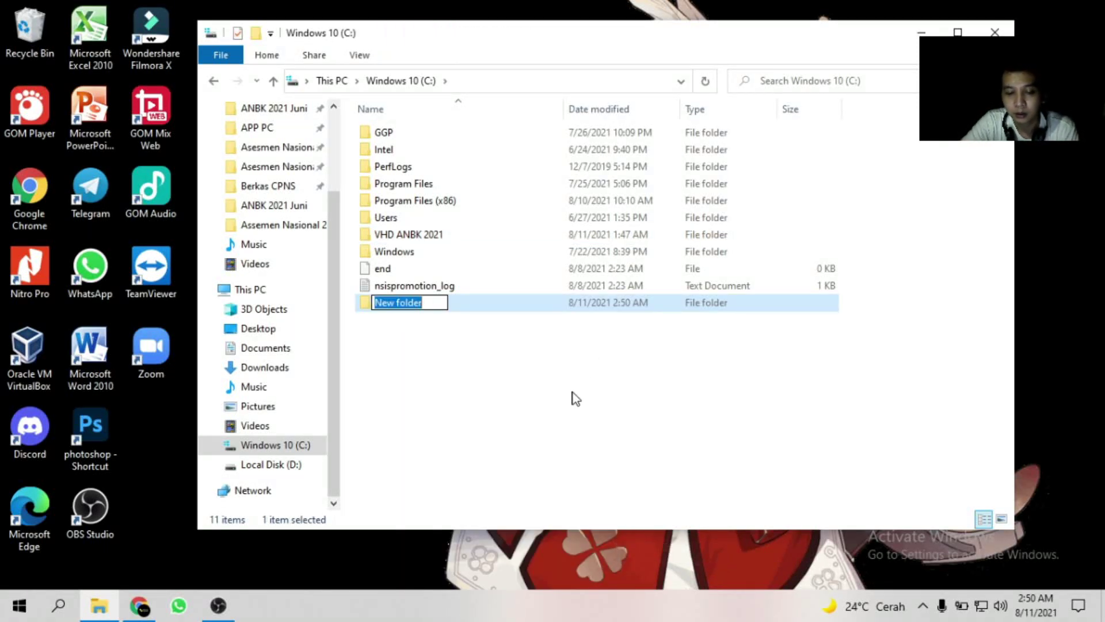
{"action": "type", "text": "fU"}
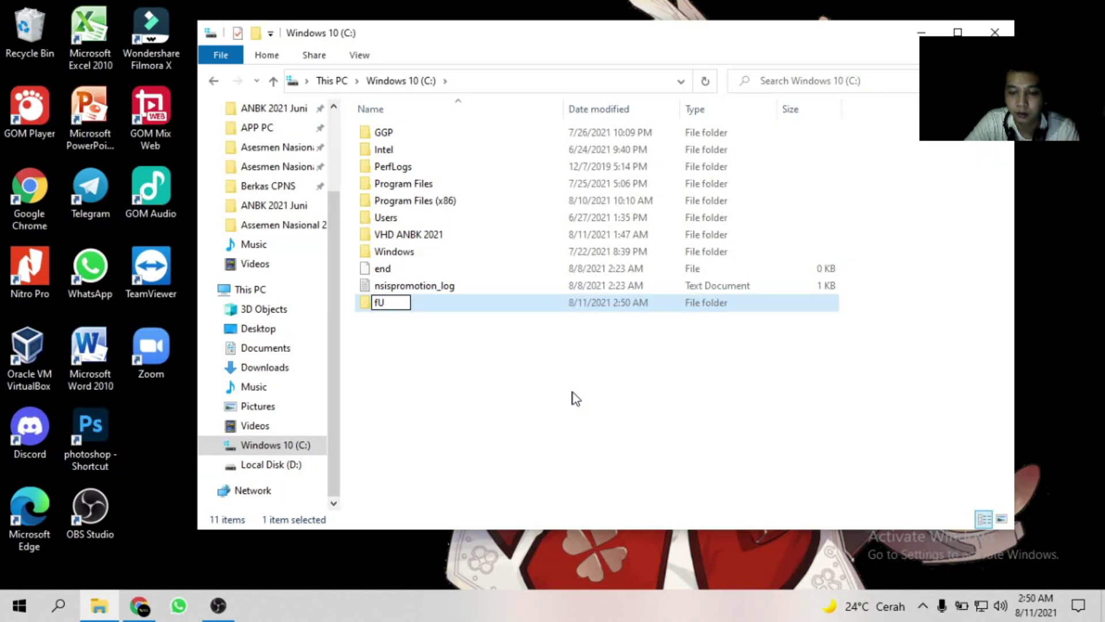
{"action": "key", "text": "BackSpace"}
{"action": "key", "text": "BackSpace"}
{"action": "type", "text": "anb"}
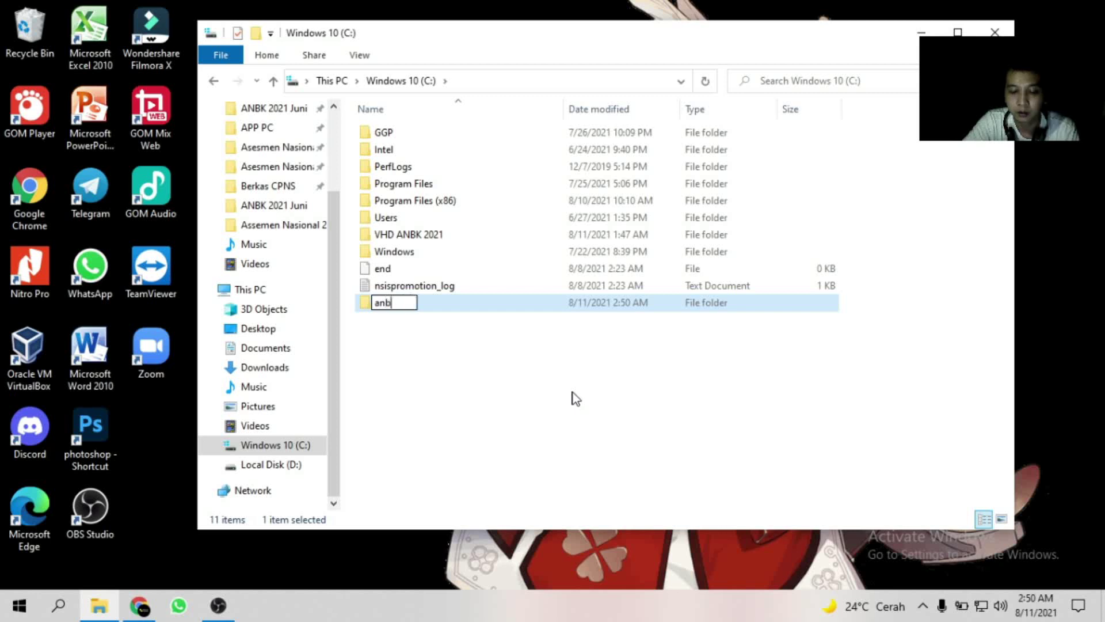
{"action": "type", "text": "k"}
{"action": "key", "text": "BackSpace"}
{"action": "key", "text": "BackSpace"}
{"action": "key", "text": "BackSpace"}
{"action": "key", "text": "BackSpace"}
{"action": "key", "text": "BackSpace"}
{"action": "type", "text": "anbk"}
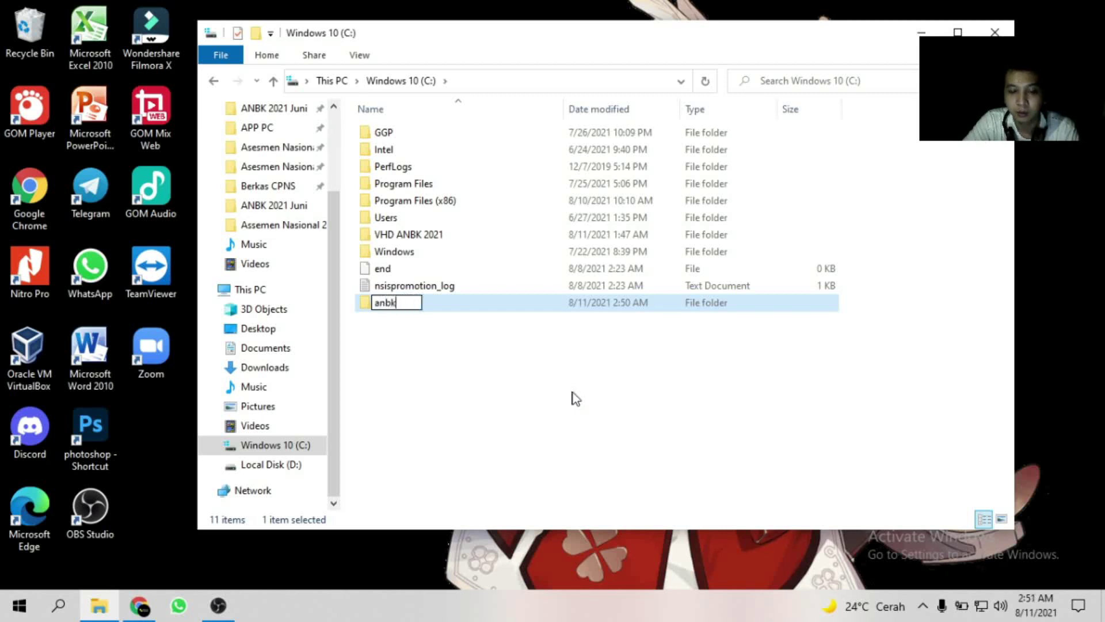
{"action": "type", "text": " full"}
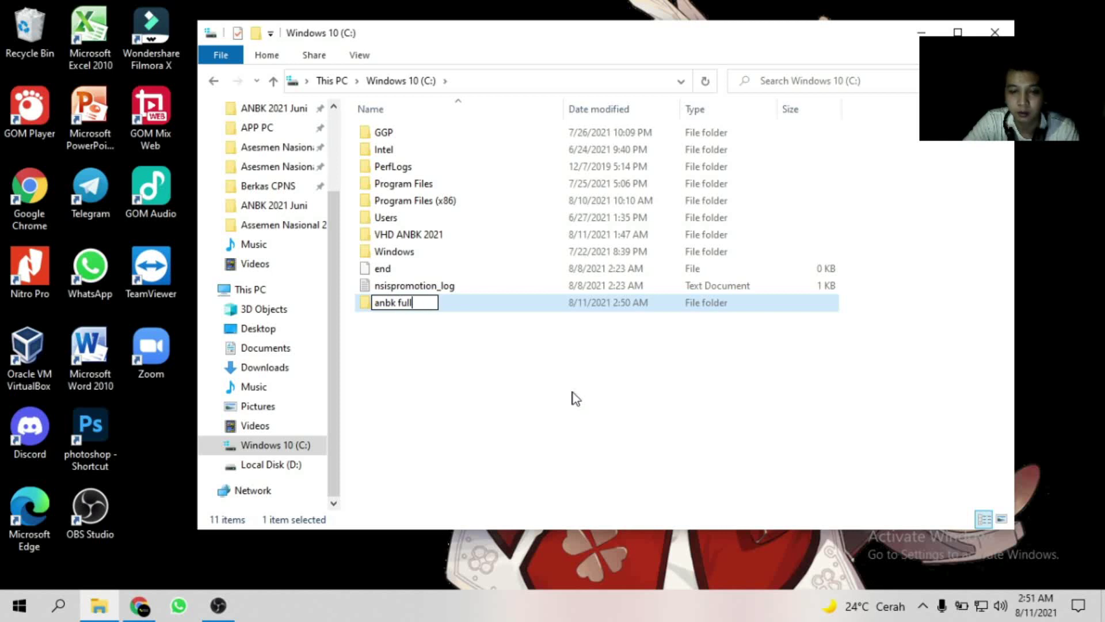
{"action": "type", "text": " online"}
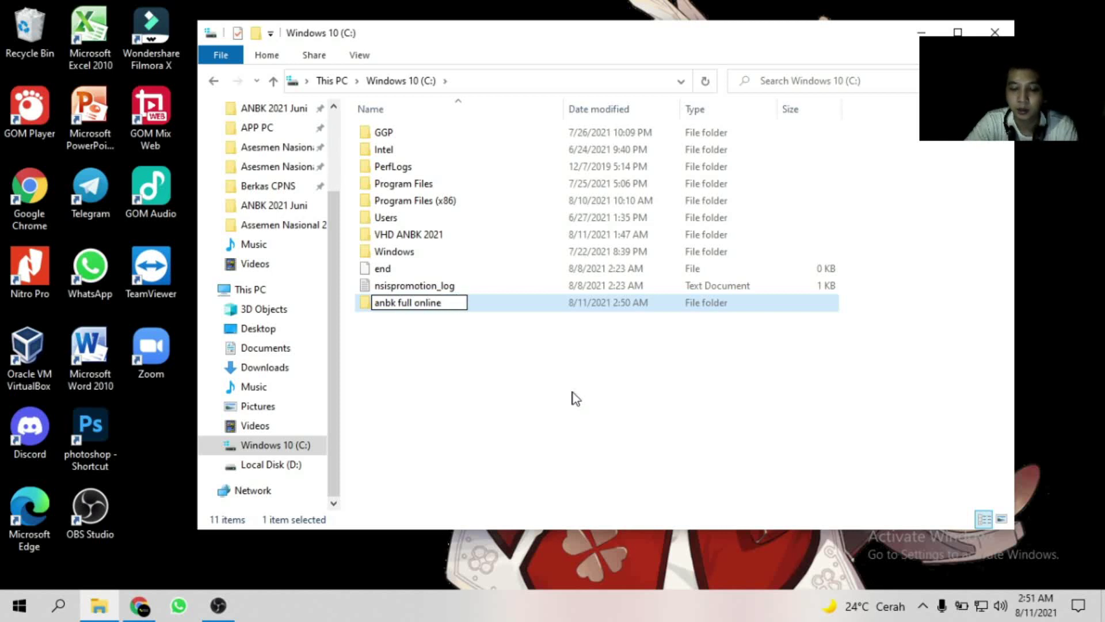
{"action": "key", "text": "Return"}
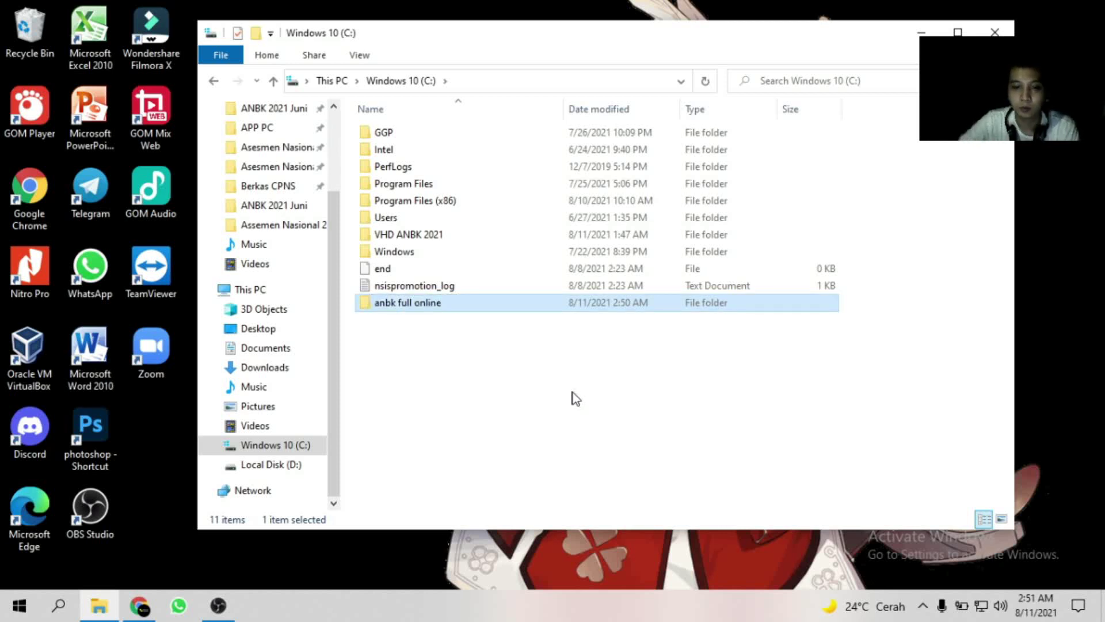
{"action": "right_click", "coordinate": [453, 376]}
{"action": "left_click", "coordinate": [502, 209]}
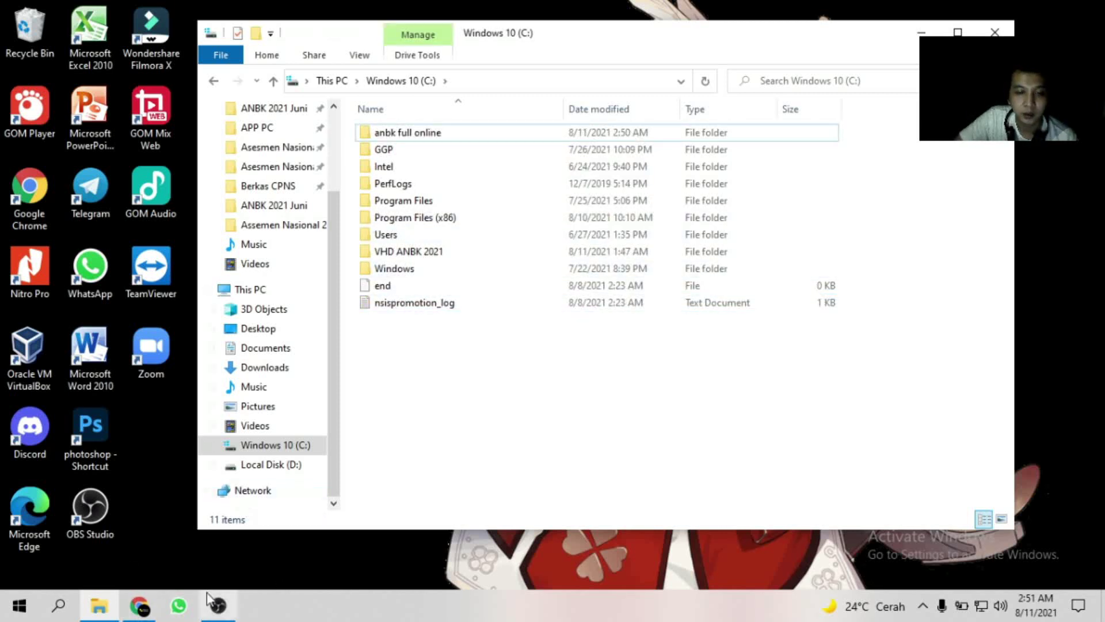
Search 'virus' and open Virus & threat protection in Windows Security.
{"action": "left_click", "coordinate": [63, 614]}
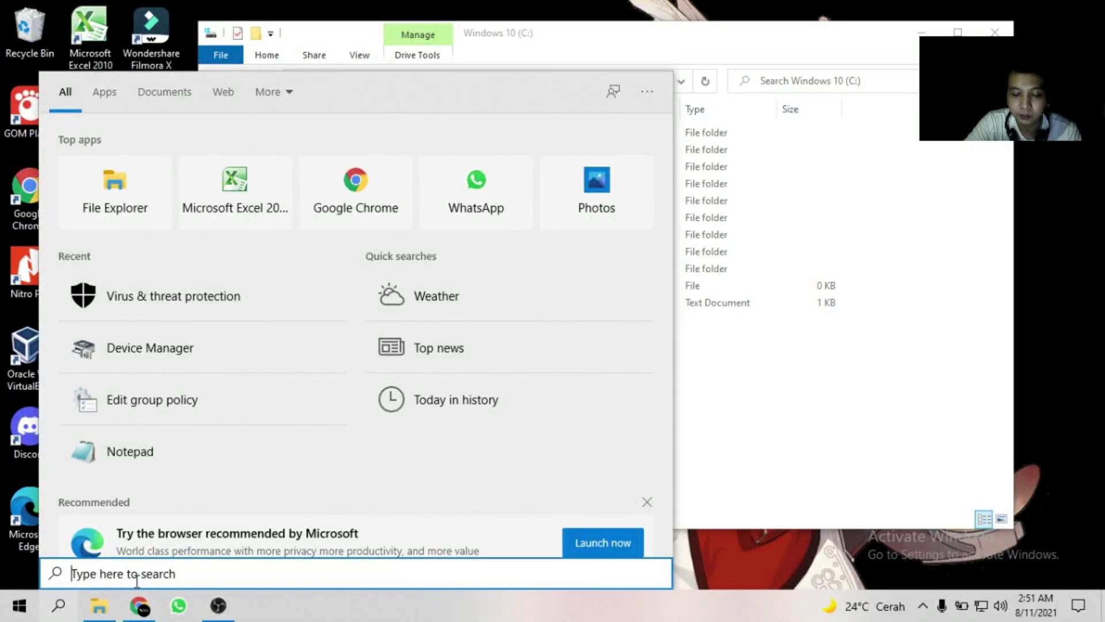
{"action": "type", "text": "virus"}
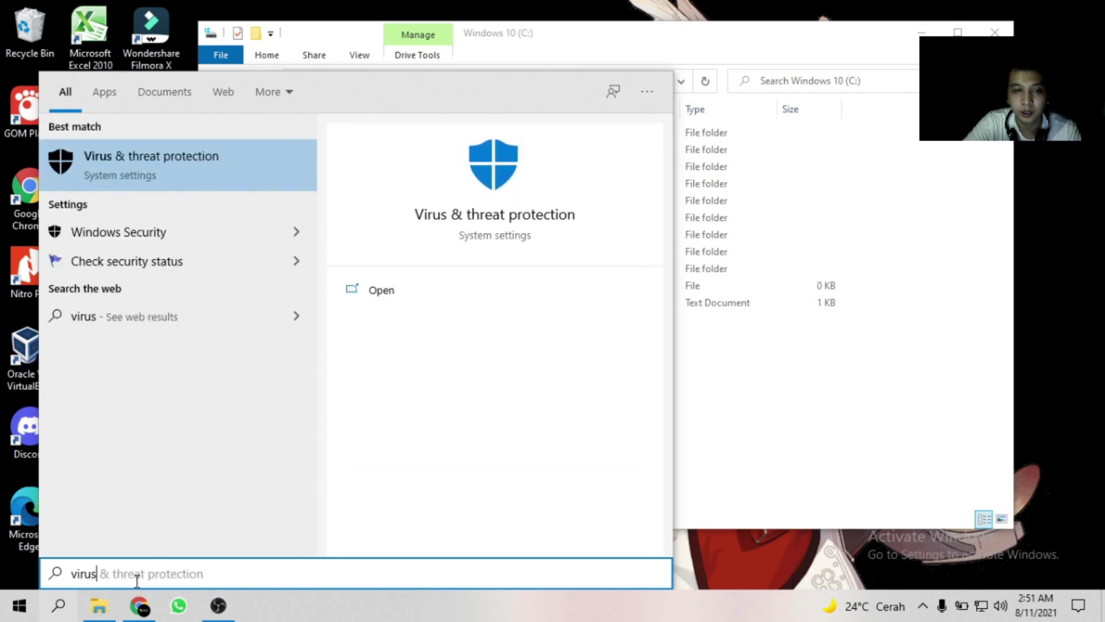
{"action": "left_click", "coordinate": [171, 174]}
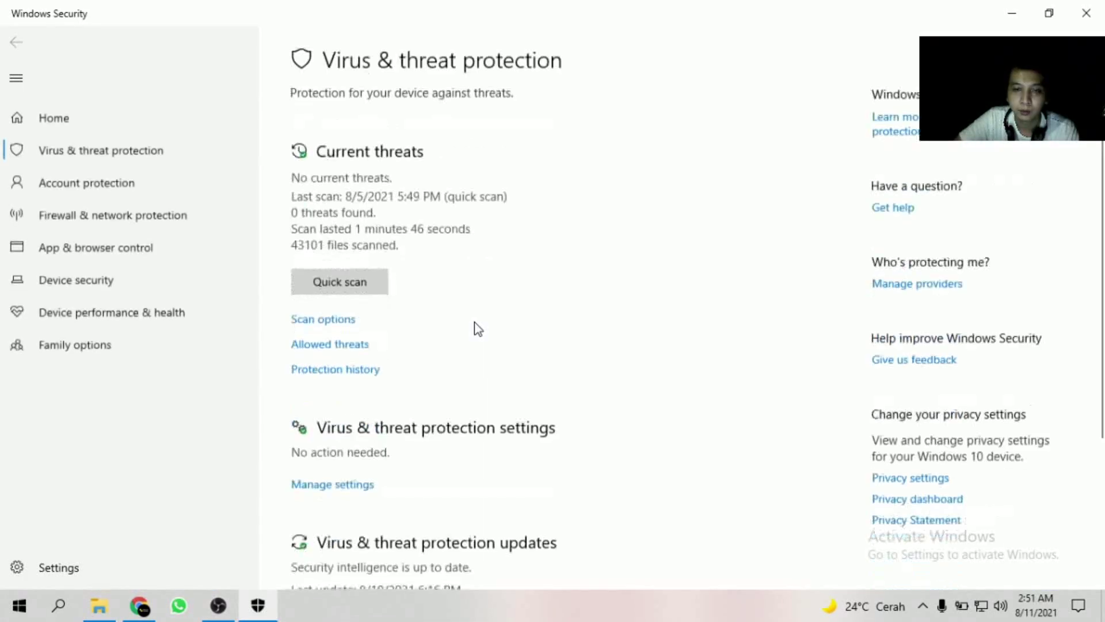
Open the virus & threat protection settings and go to the Exclusions list.
{"action": "scroll", "coordinate": [478, 329], "scroll_direction": "down", "scroll_amount": 3}
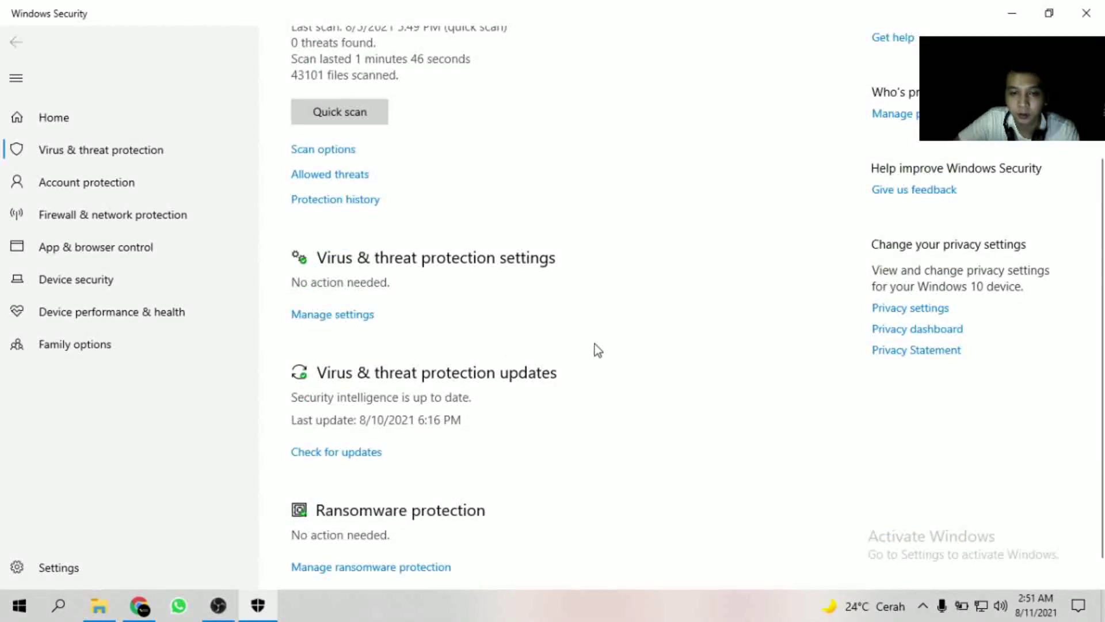
{"action": "left_click", "coordinate": [315, 324]}
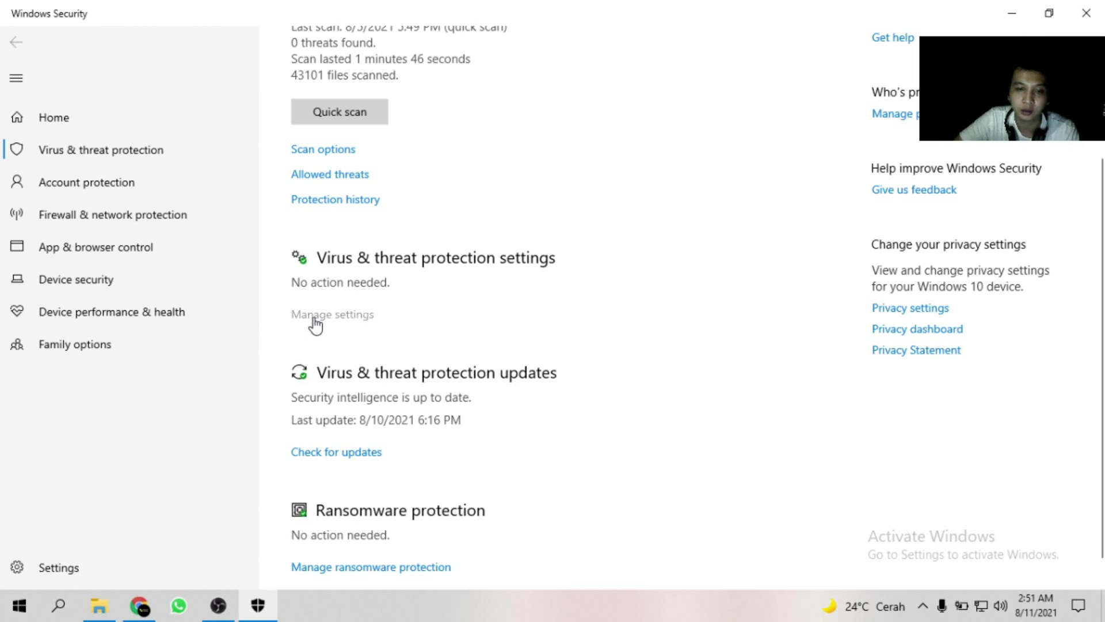
{"action": "scroll", "coordinate": [384, 221], "scroll_direction": "down", "scroll_amount": 1}
{"action": "scroll", "coordinate": [384, 220], "scroll_direction": "down", "scroll_amount": 8}
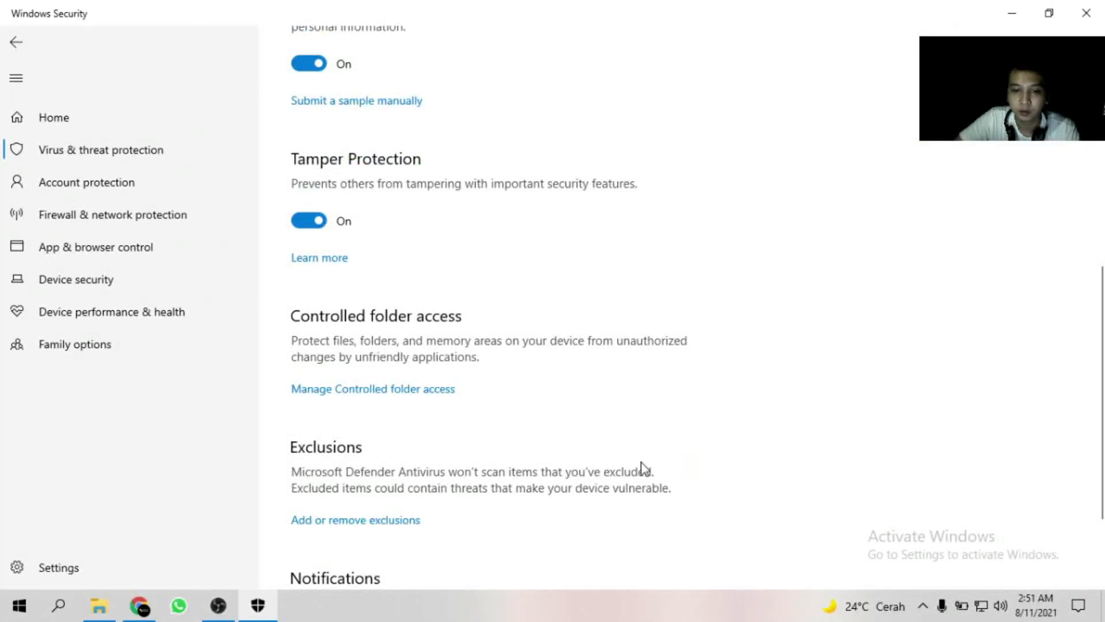
{"action": "scroll", "coordinate": [500, 386], "scroll_direction": "down", "scroll_amount": 2}
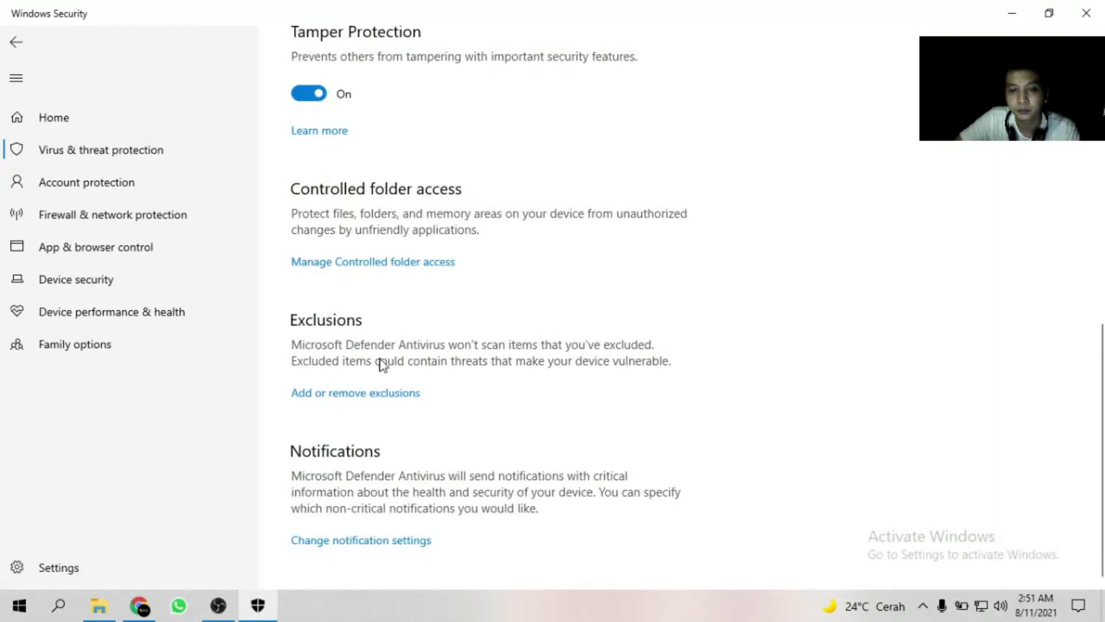
{"action": "left_click", "coordinate": [349, 396]}
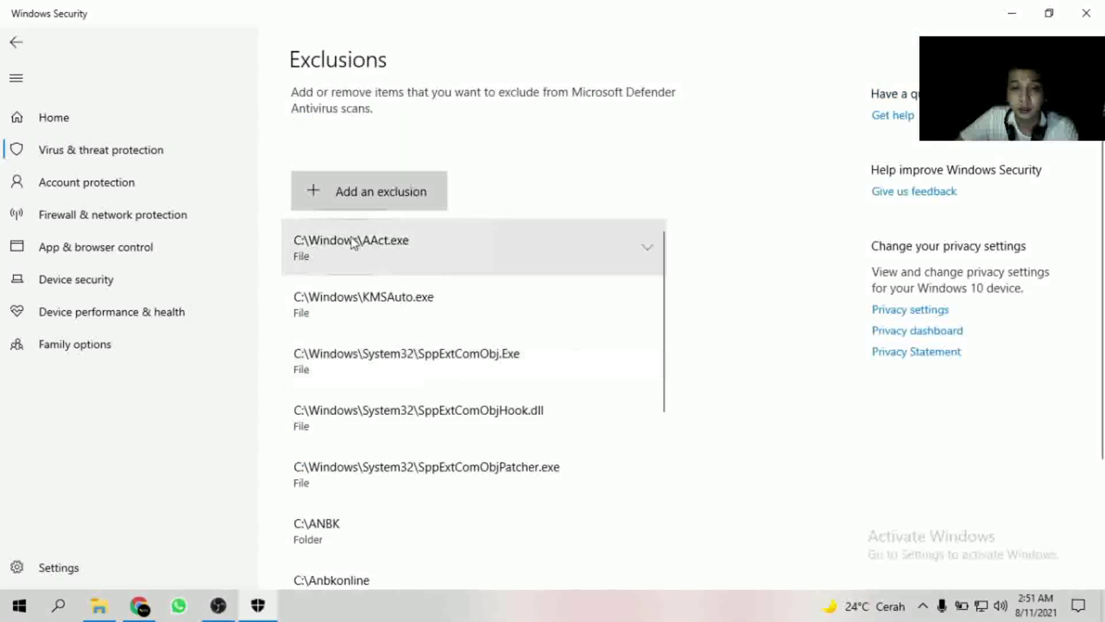
Add the C:\anbk full online folder as a Defender folder exclusion.
{"action": "scroll", "coordinate": [681, 297], "scroll_direction": "down", "scroll_amount": 3}
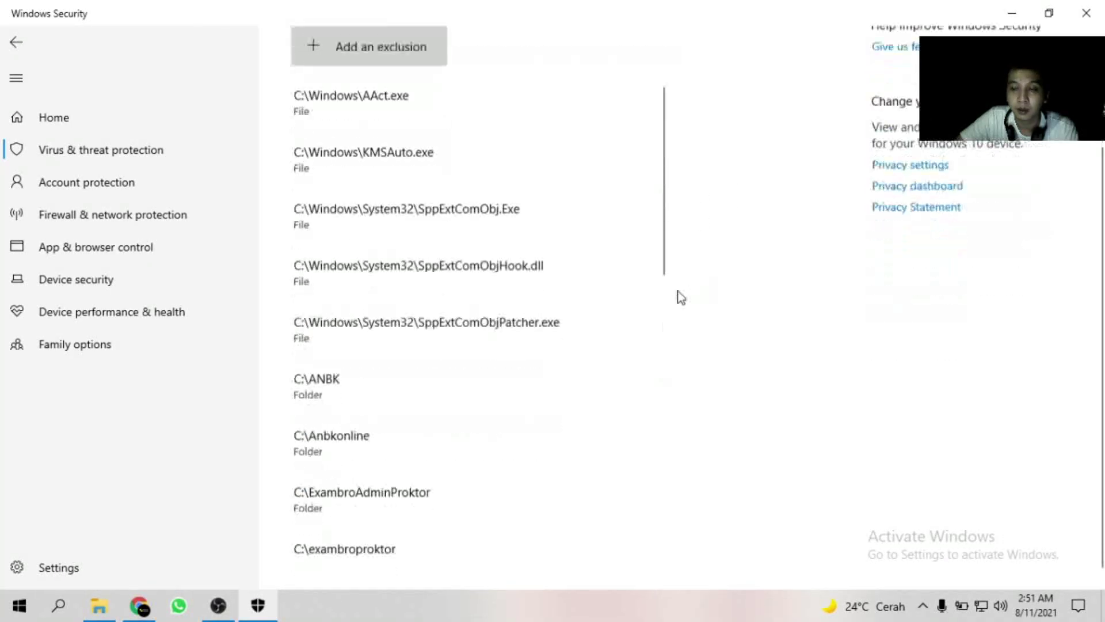
{"action": "scroll", "coordinate": [732, 226], "scroll_direction": "up", "scroll_amount": 3}
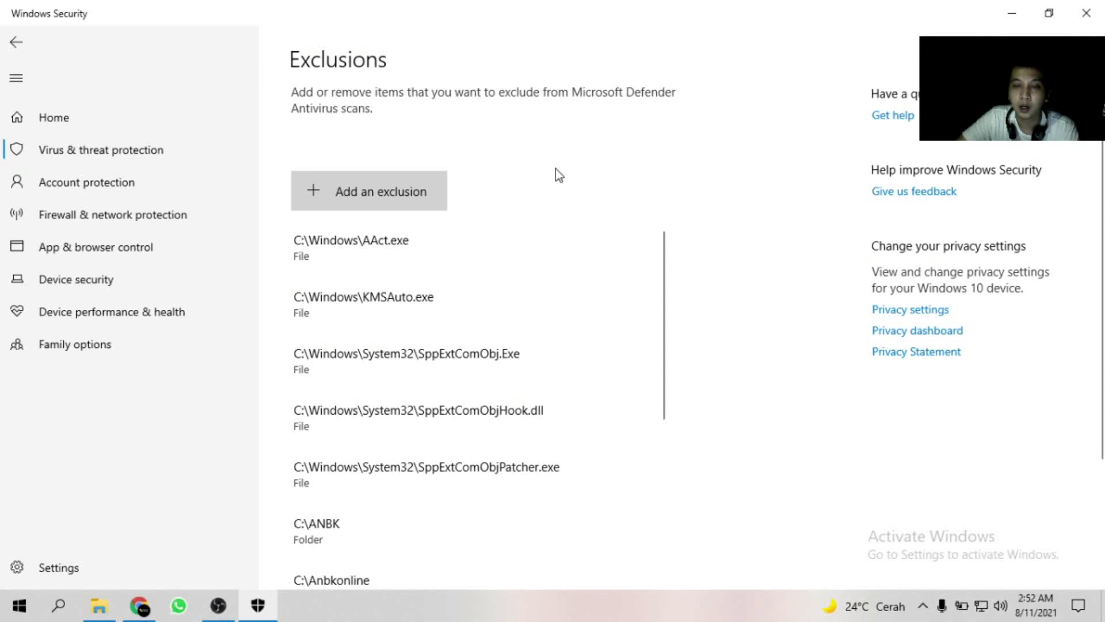
{"action": "left_click", "coordinate": [391, 195]}
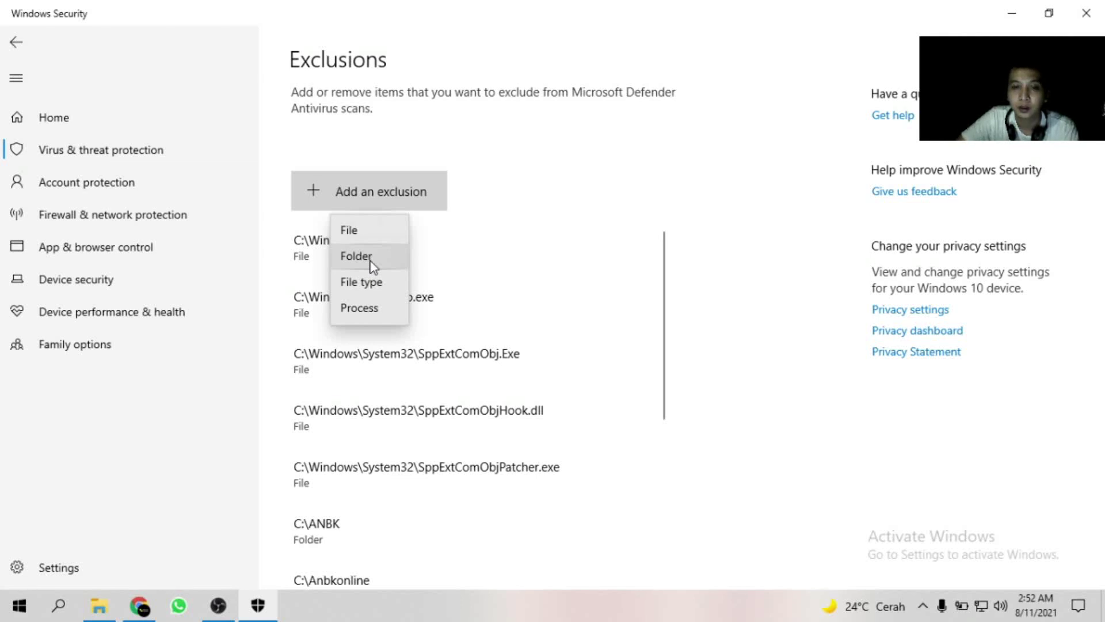
{"action": "left_click", "coordinate": [373, 262]}
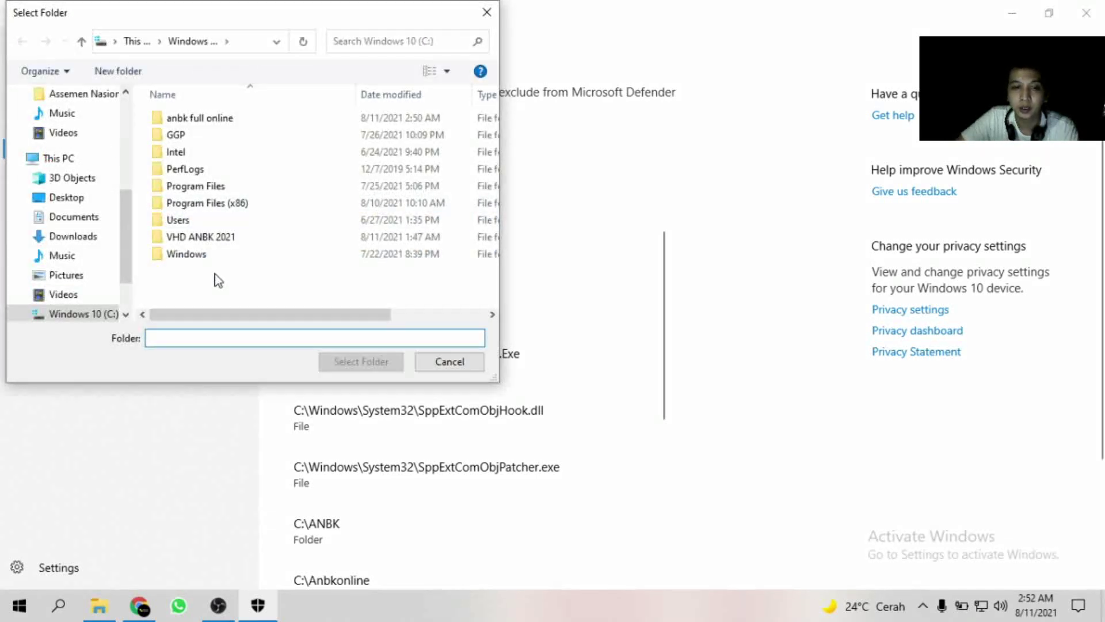
{"action": "left_click", "coordinate": [244, 122]}
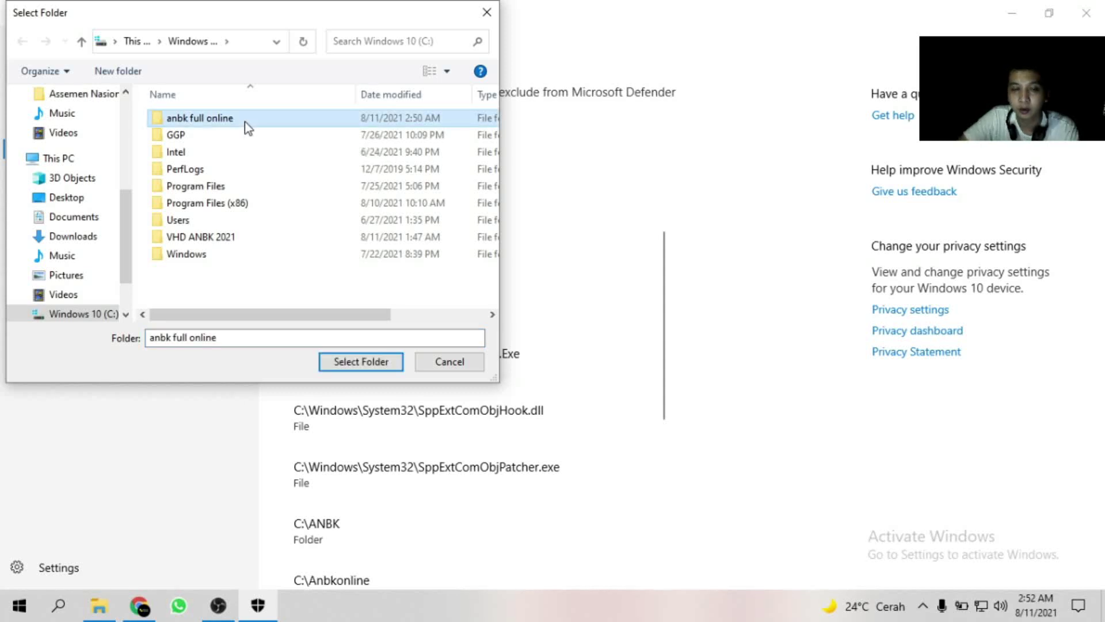
{"action": "left_click", "coordinate": [346, 369]}
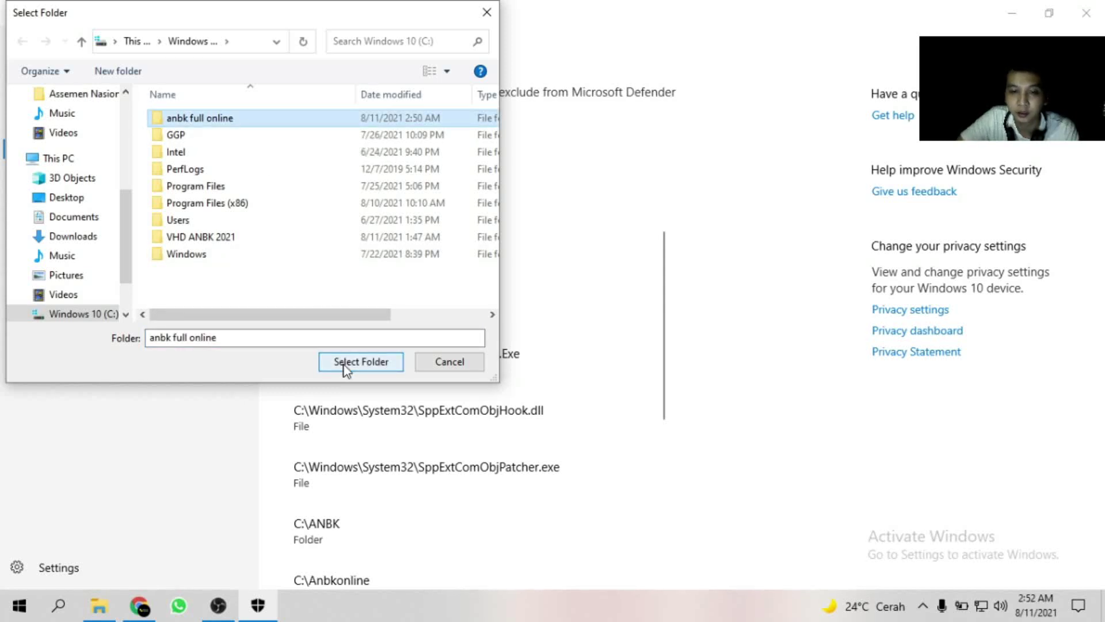
{"action": "left_click", "coordinate": [360, 362]}
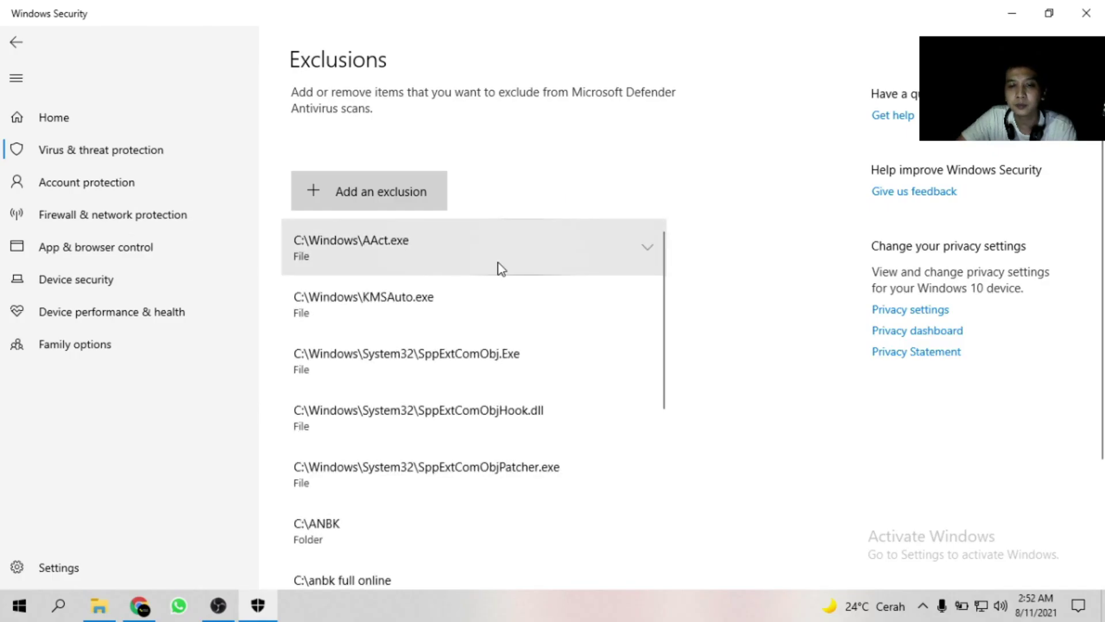
Check the new C:\anbk full online entry in the exclusion list, then close Windows Security.
{"action": "scroll", "coordinate": [361, 362], "scroll_direction": "down", "scroll_amount": 4}
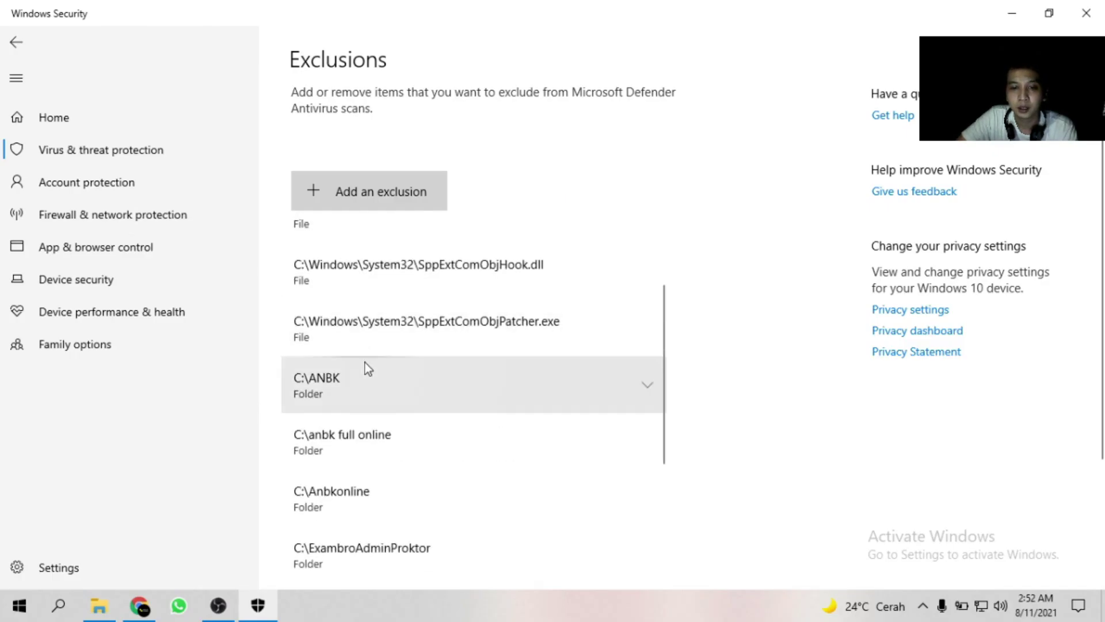
{"action": "left_click", "coordinate": [408, 371]}
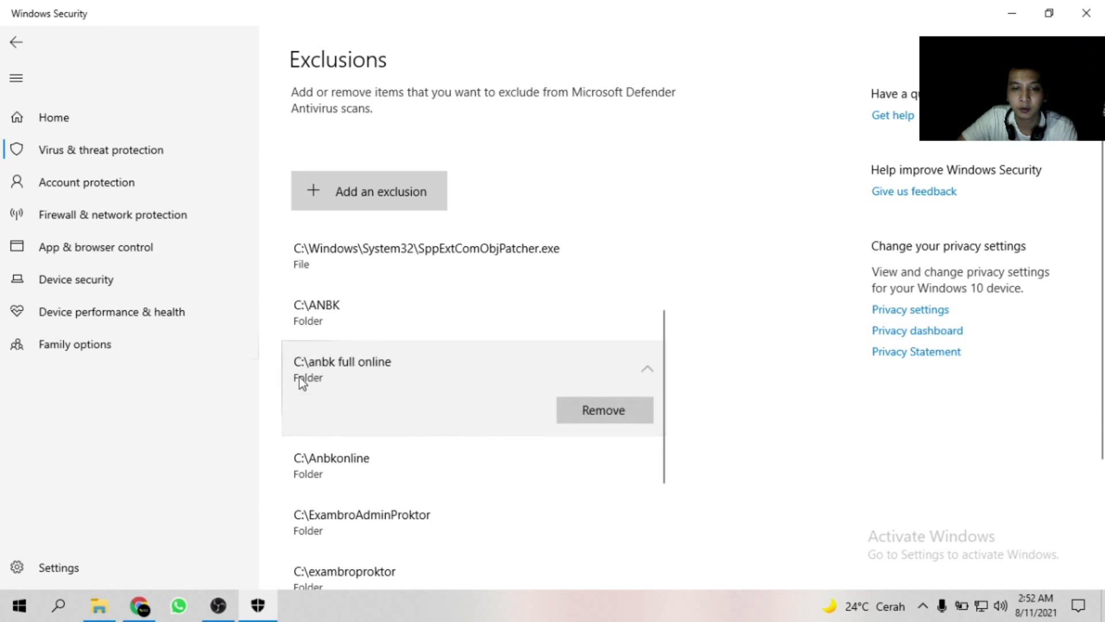
{"action": "left_click", "coordinate": [1088, 9]}
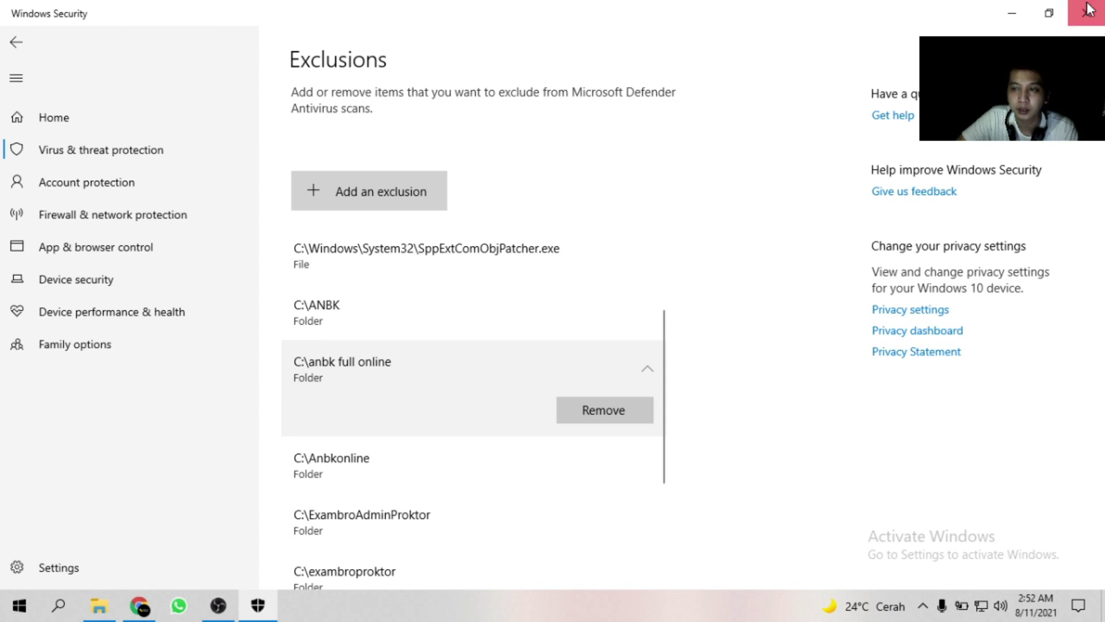
{"action": "right_click", "coordinate": [463, 425]}
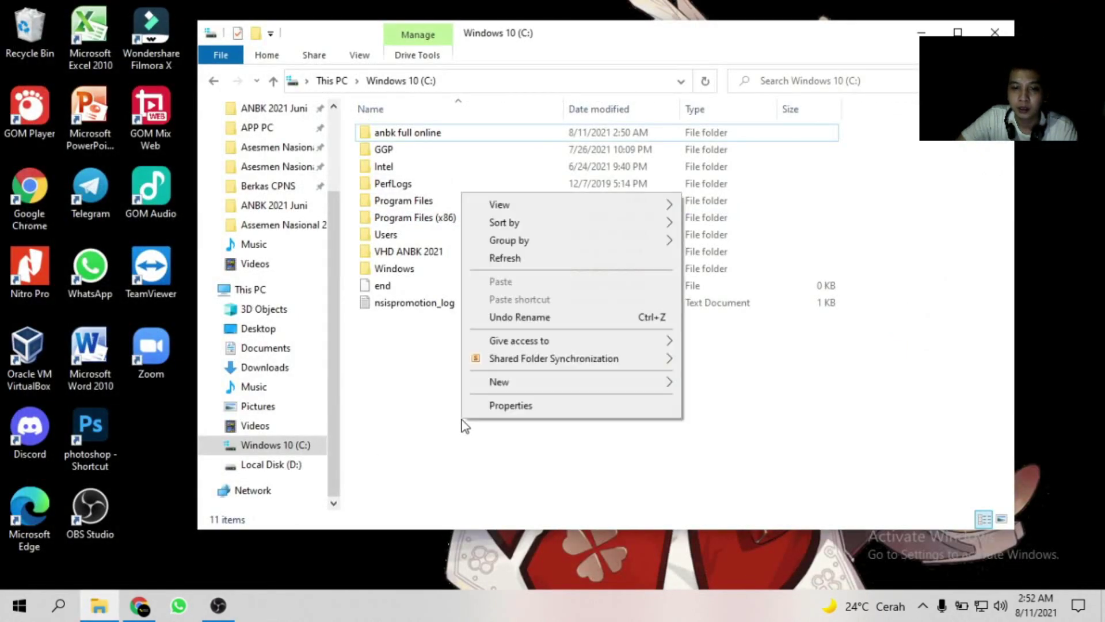
Refresh the C: drive listing and open Windows Settings from the Start menu.
{"action": "left_click", "coordinate": [529, 258]}
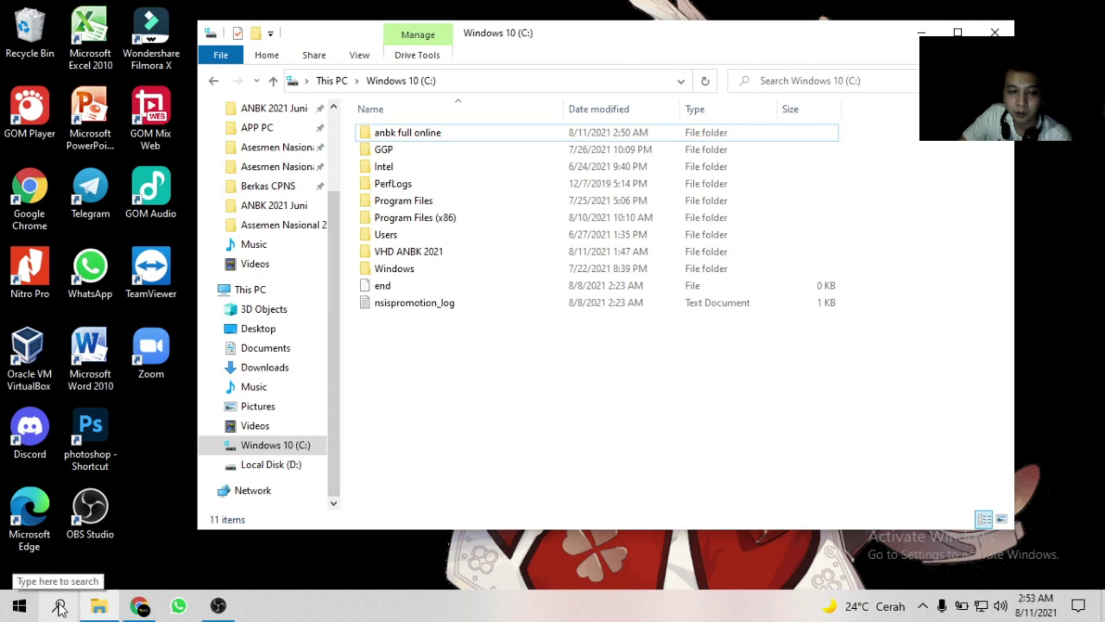
{"action": "left_click", "coordinate": [30, 609]}
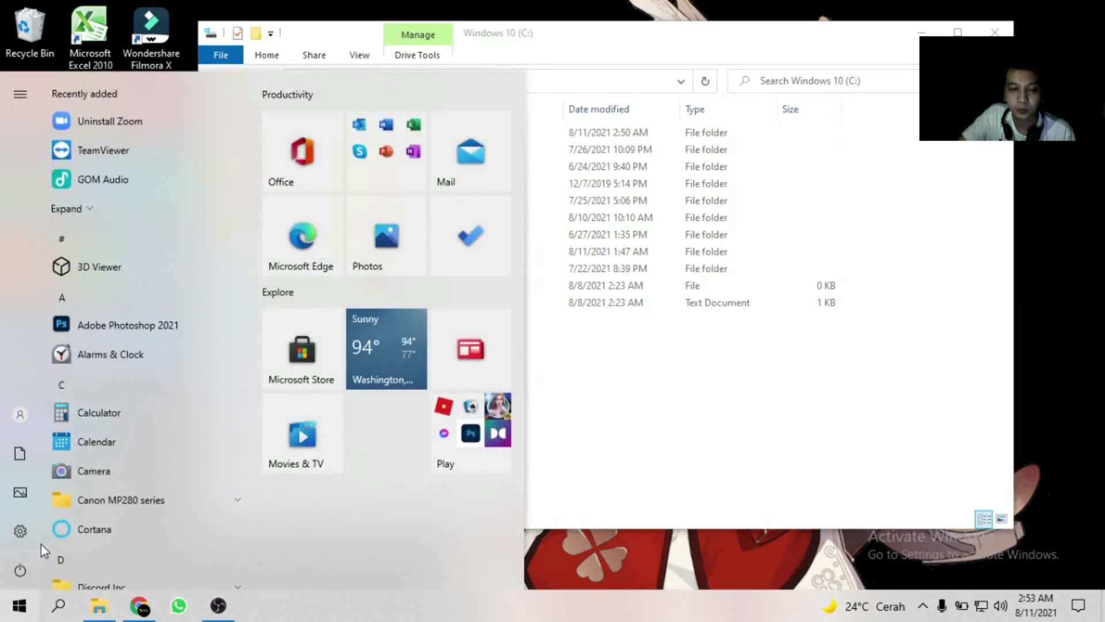
{"action": "mouse_move", "coordinate": [36, 541]}
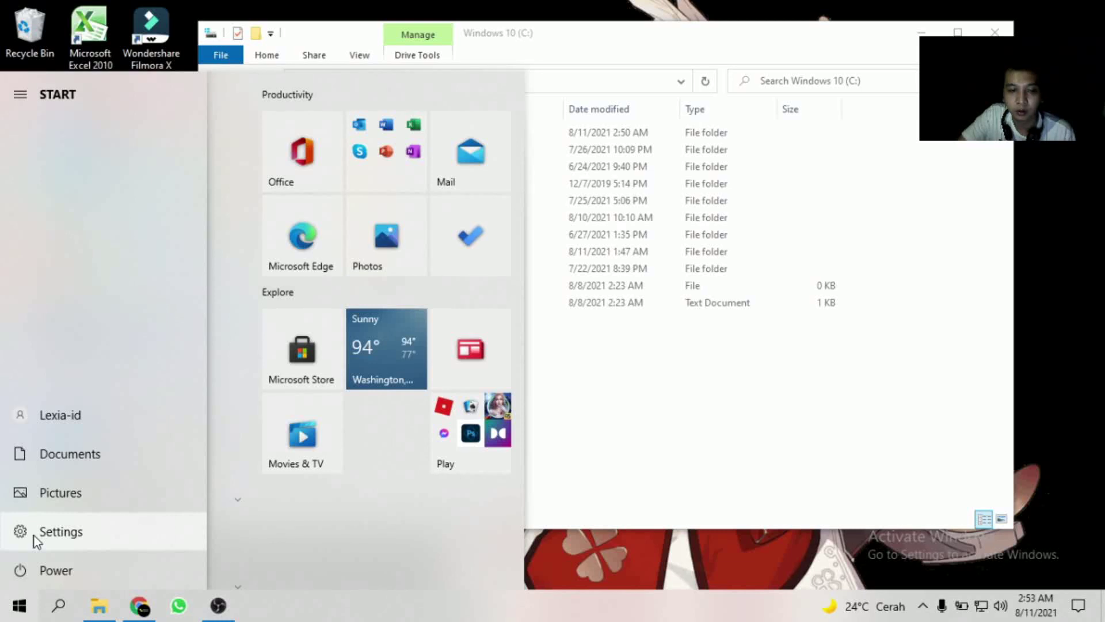
{"action": "left_click", "coordinate": [35, 534]}
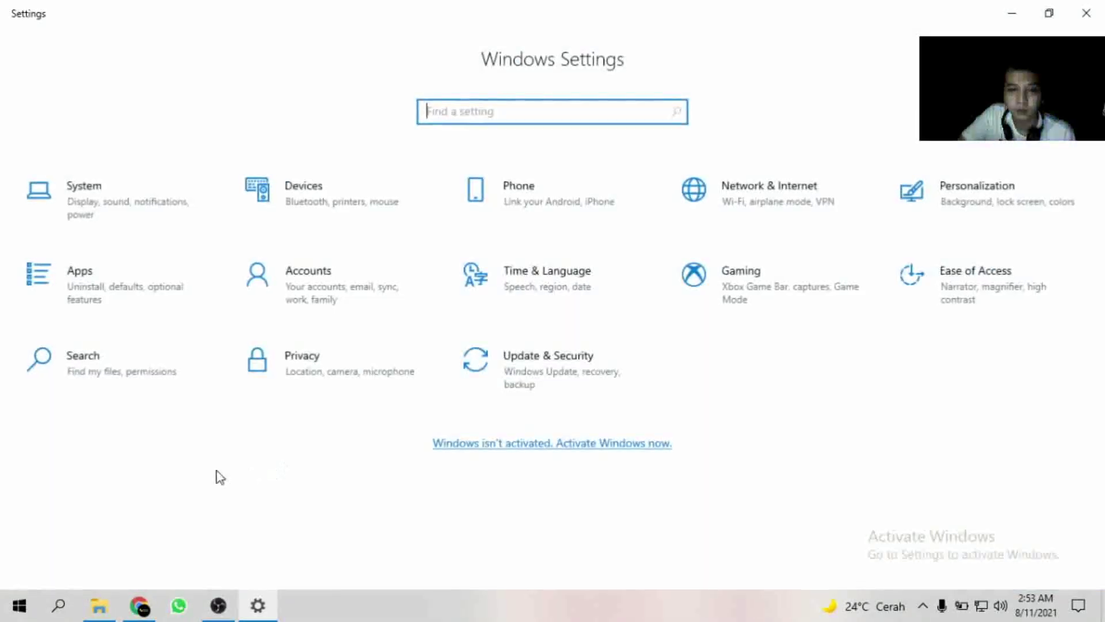
Launch the Windows Security app from Update & Security in Settings.
{"action": "left_click", "coordinate": [576, 381]}
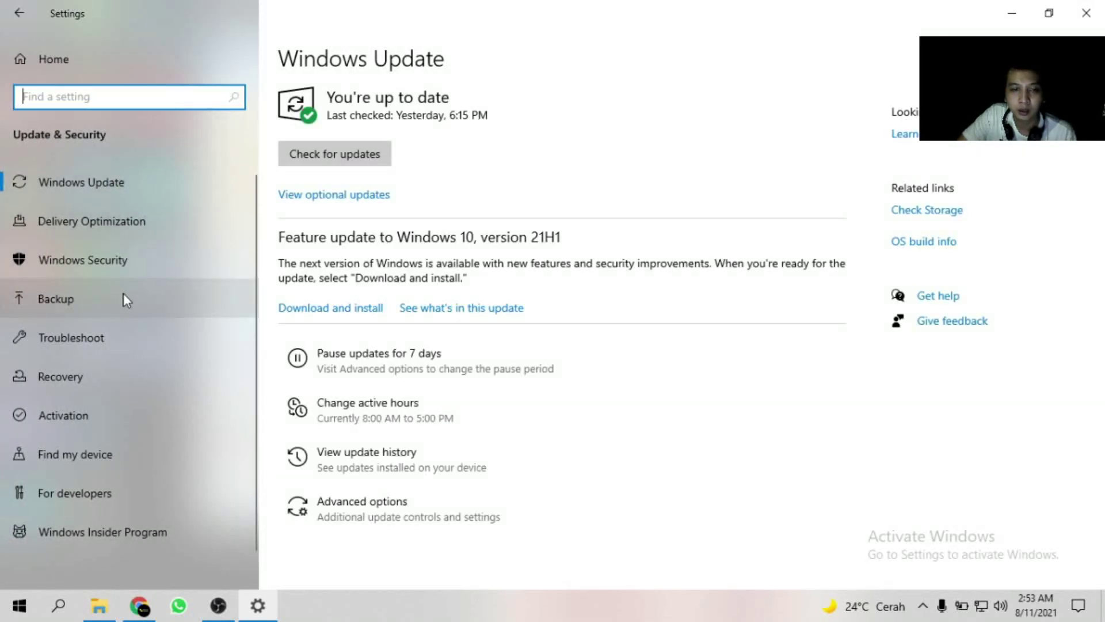
{"action": "left_click", "coordinate": [120, 260]}
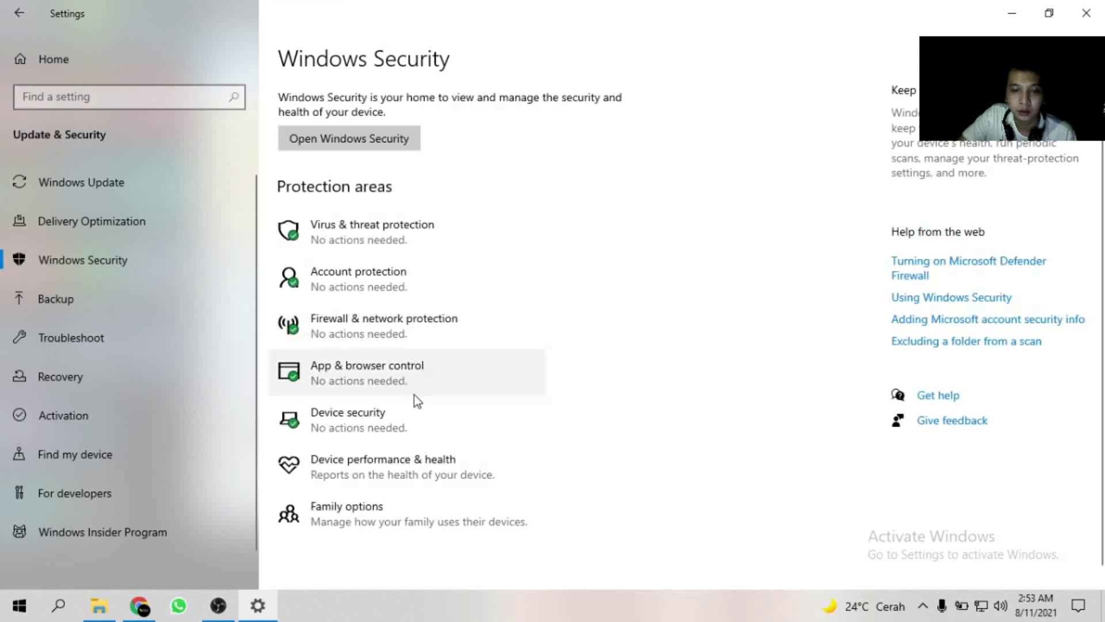
{"action": "left_click", "coordinate": [360, 143]}
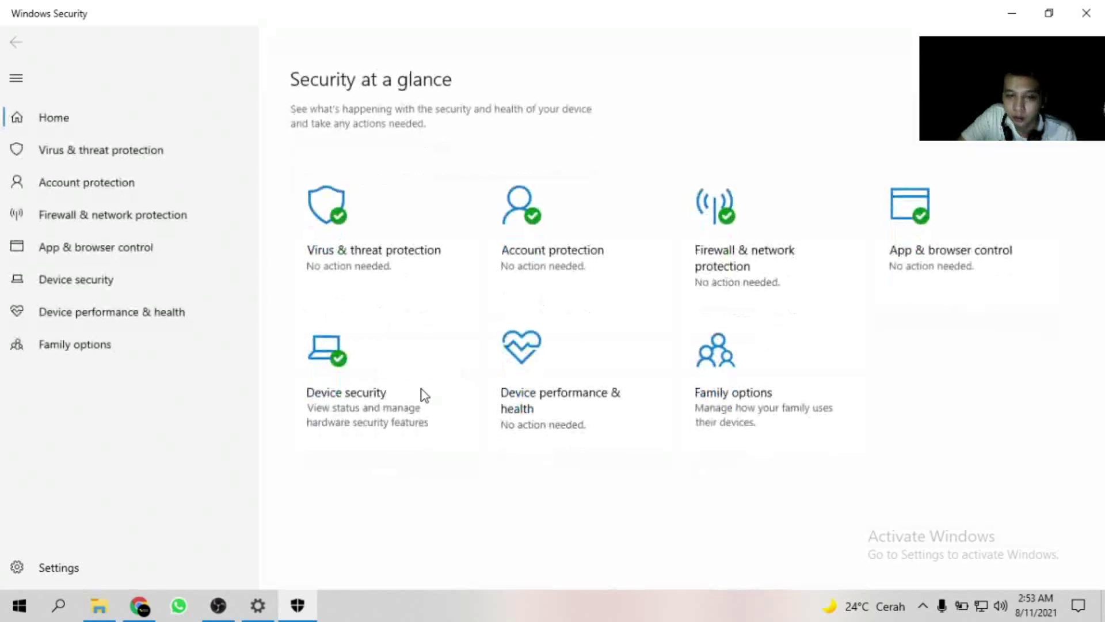
In the virus & threat protection settings, switch off Real-time protection.
{"action": "left_click", "coordinate": [110, 151]}
{"action": "scroll", "coordinate": [397, 343], "scroll_direction": "down", "scroll_amount": 3}
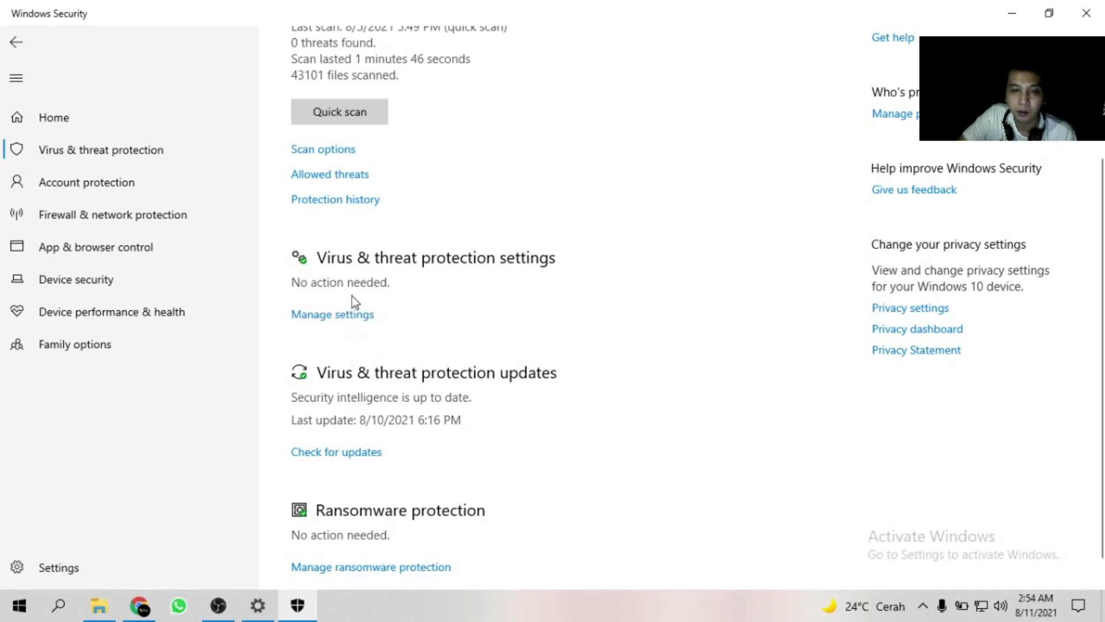
{"action": "left_click", "coordinate": [352, 318]}
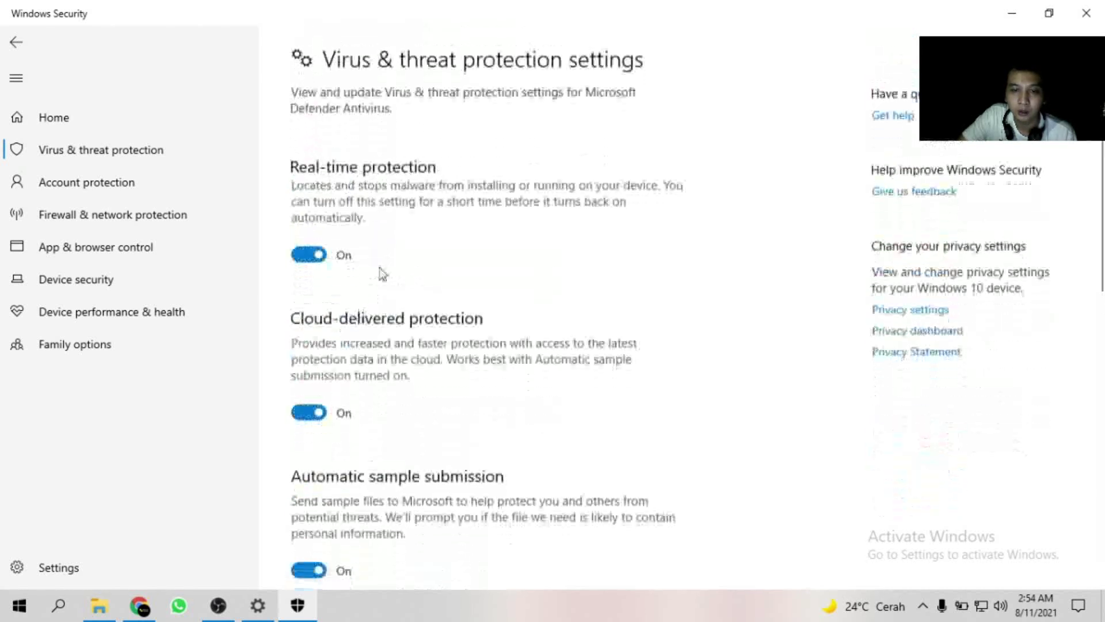
{"action": "left_click", "coordinate": [300, 258]}
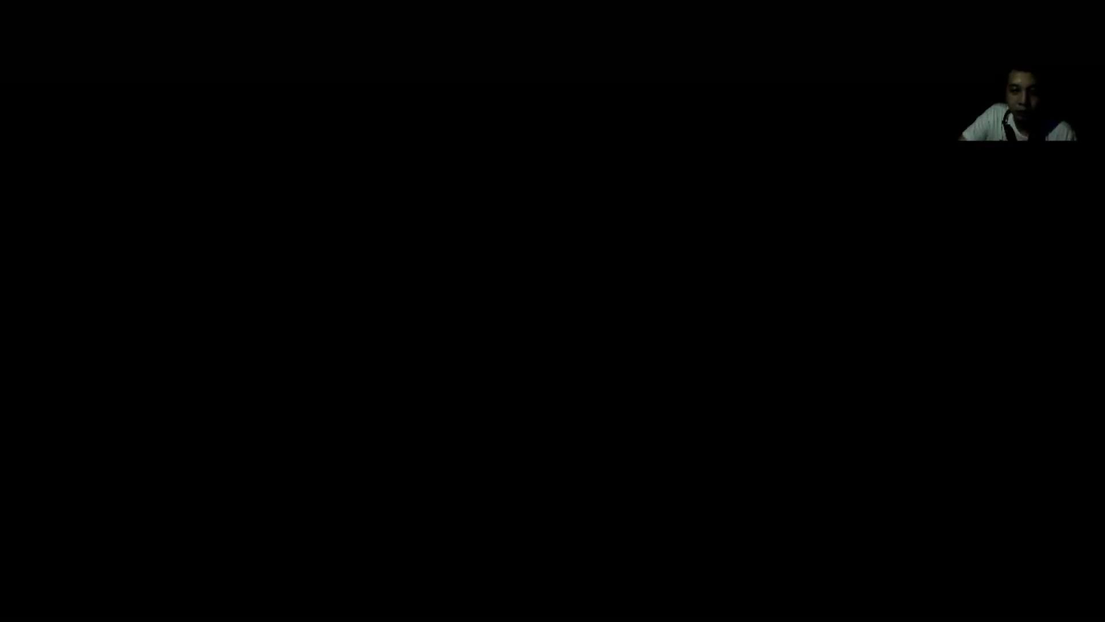
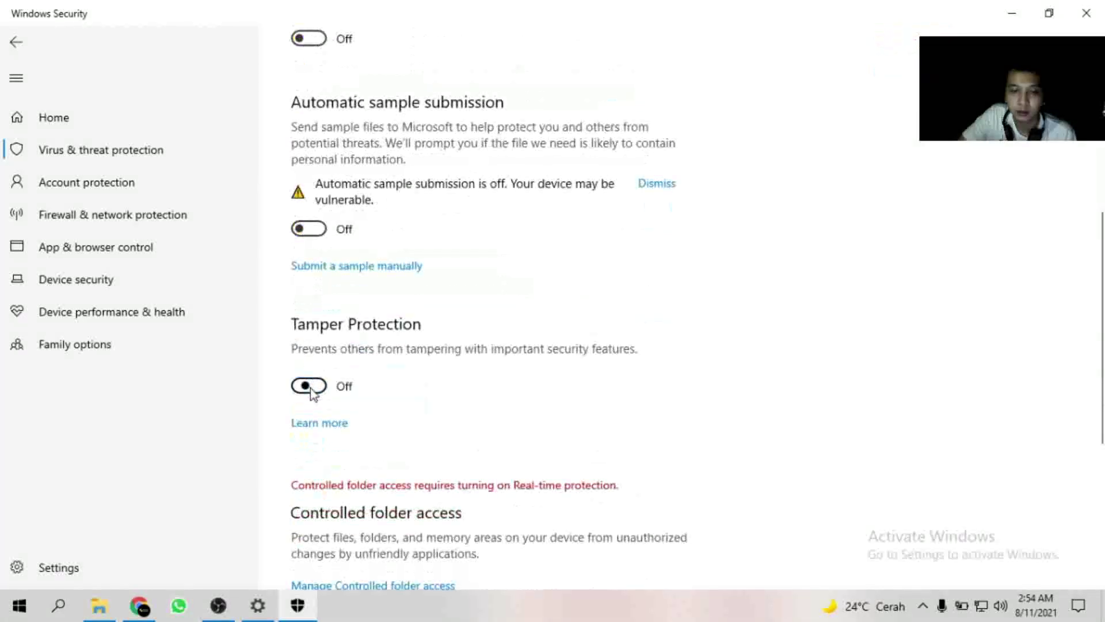
Open Windows Defender Firewall with Advanced Security from Firewall & network protection, approving the admin prompt.
{"action": "scroll", "coordinate": [345, 402], "scroll_direction": "down", "scroll_amount": 5}
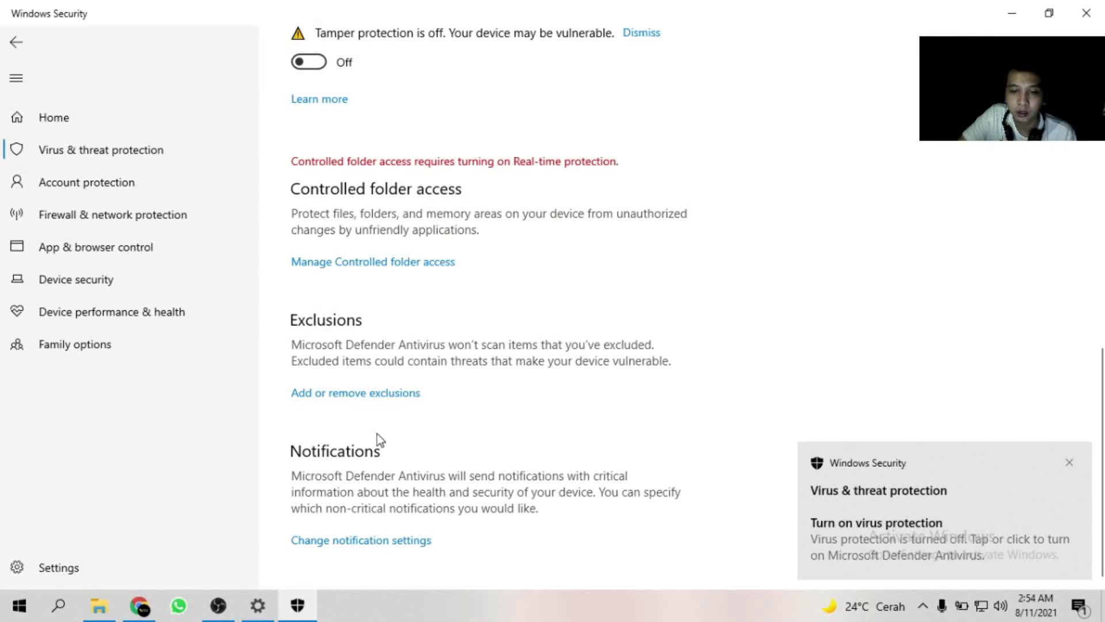
{"action": "scroll", "coordinate": [444, 319], "scroll_direction": "up", "scroll_amount": 6}
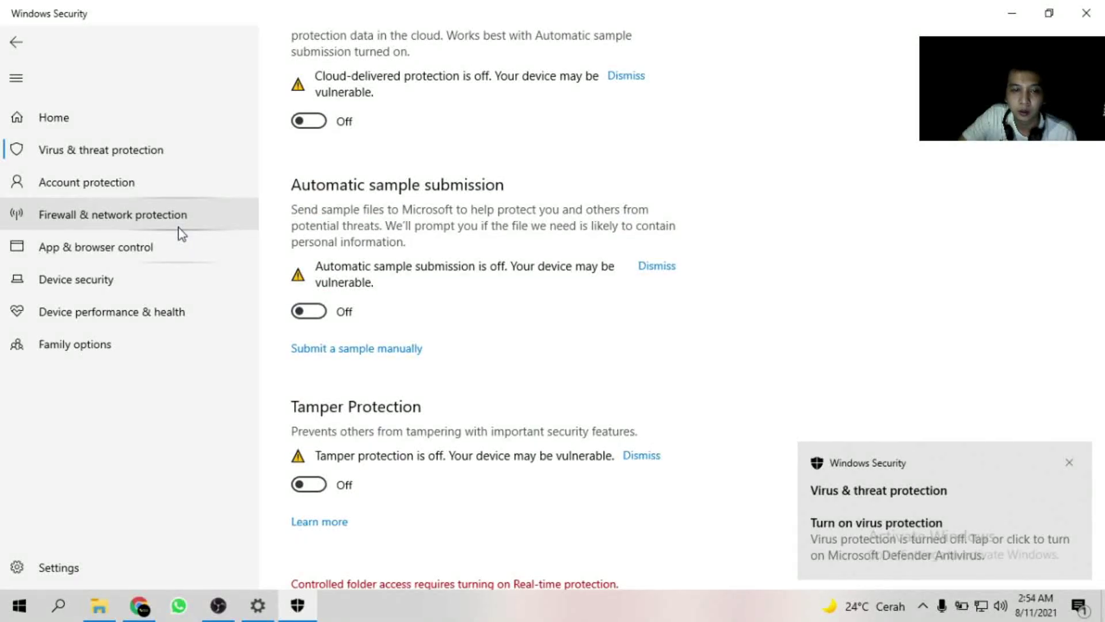
{"action": "left_click", "coordinate": [179, 228]}
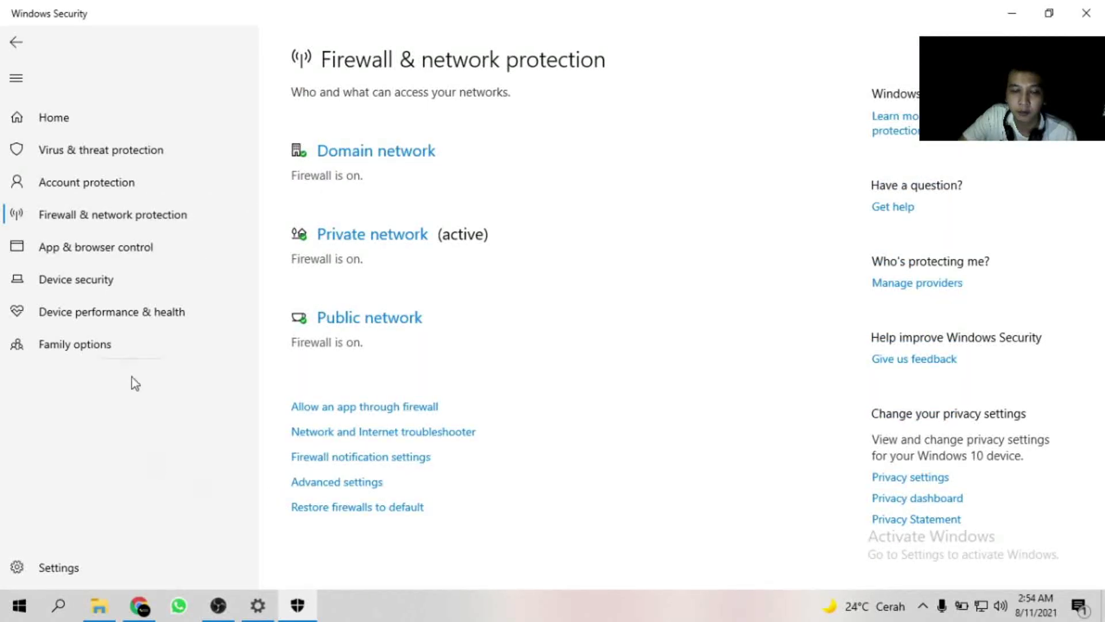
{"action": "left_click", "coordinate": [353, 487]}
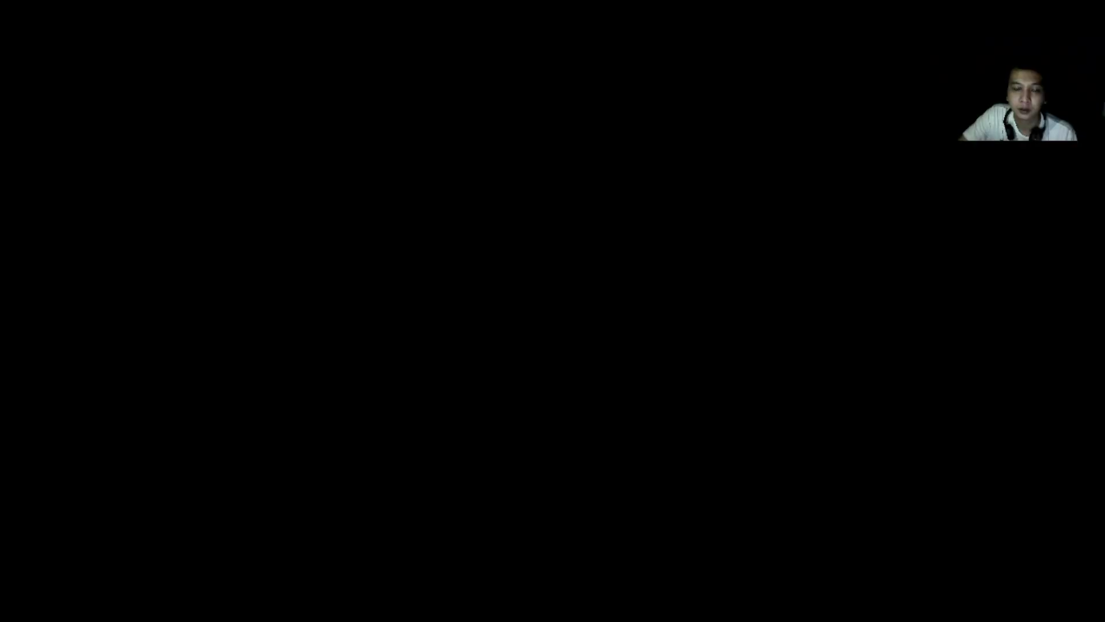
{"action": "left_click", "coordinate": [507, 333]}
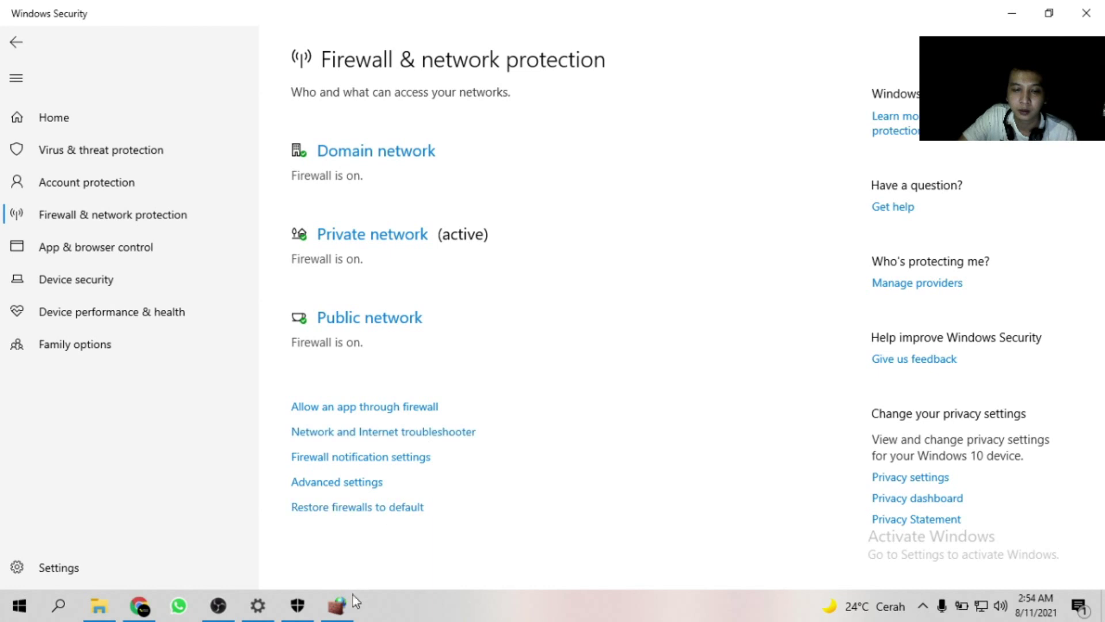
{"action": "left_click", "coordinate": [346, 613]}
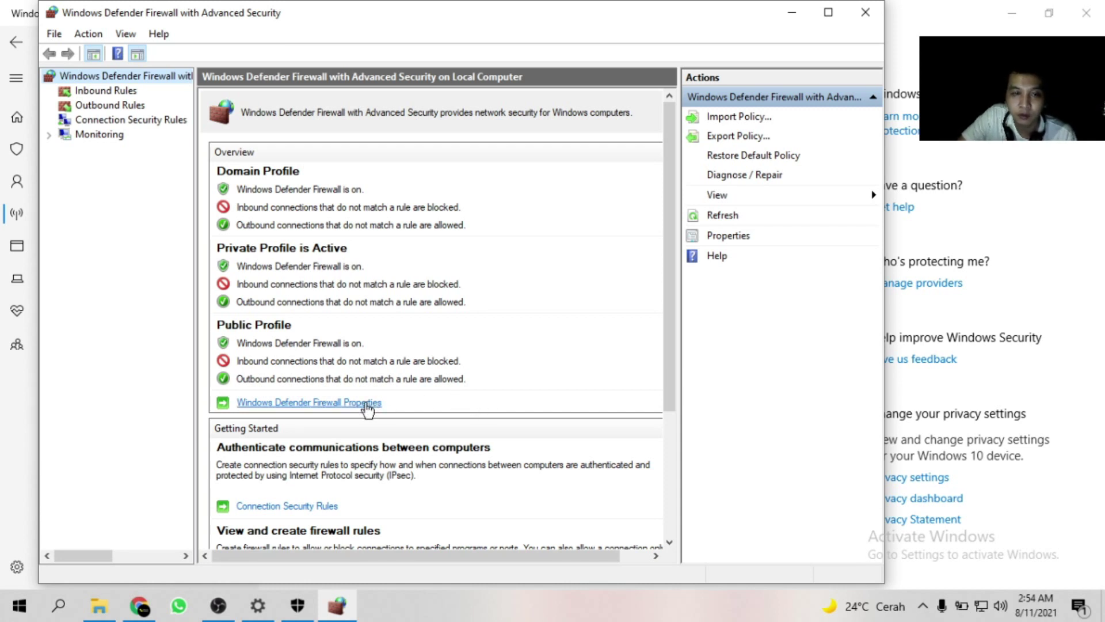
{"action": "left_click", "coordinate": [357, 404]}
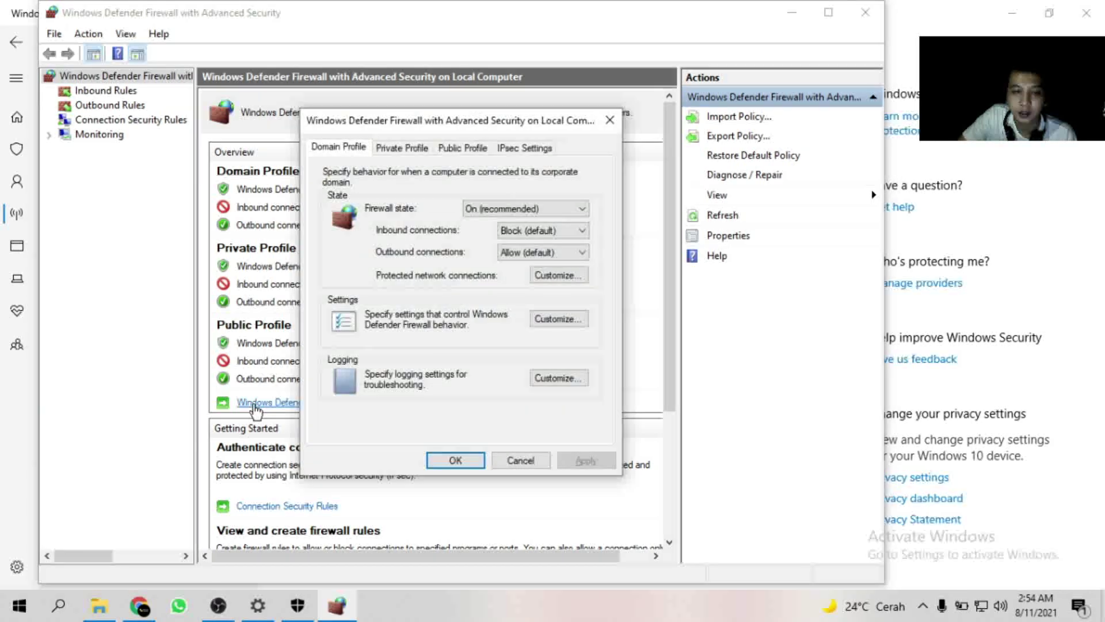
{"action": "left_click", "coordinate": [483, 208]}
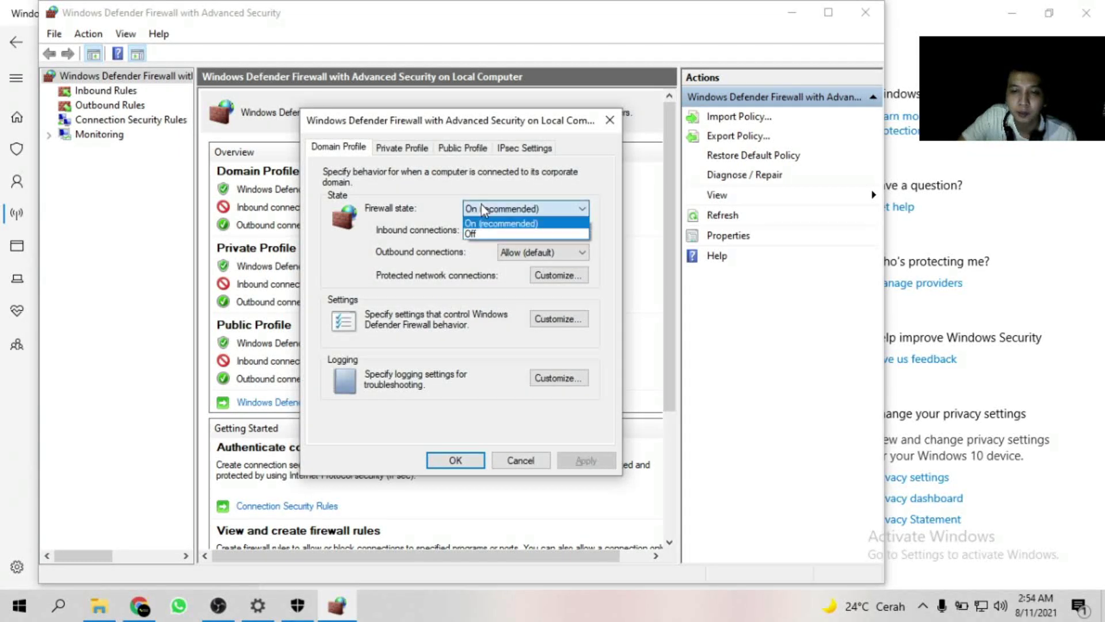
{"action": "left_click", "coordinate": [488, 233]}
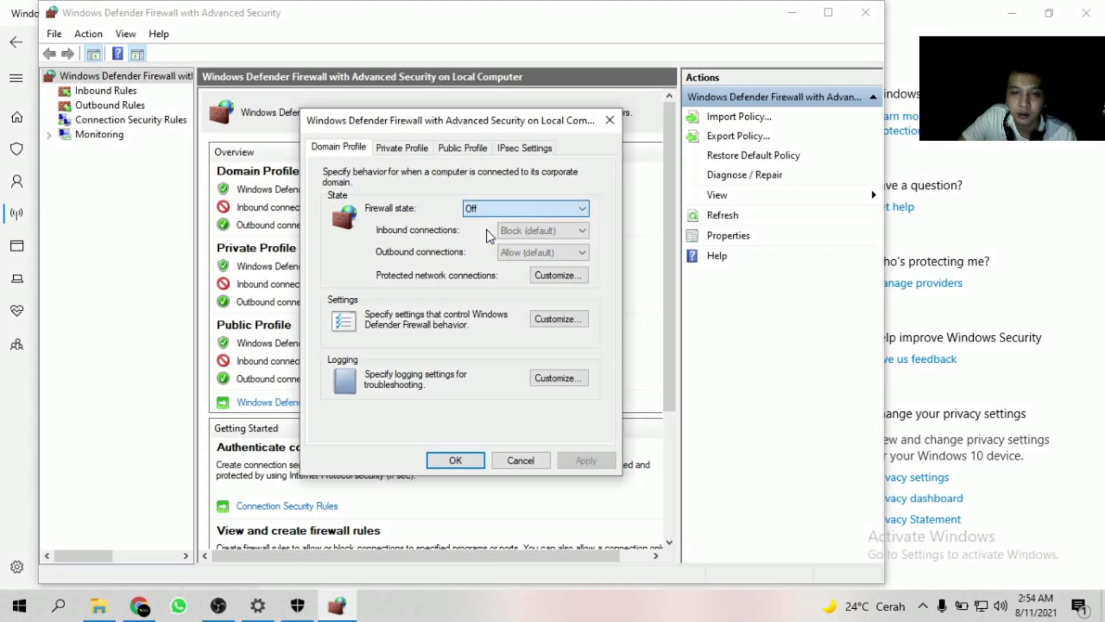
{"action": "left_click", "coordinate": [401, 148]}
{"action": "left_click", "coordinate": [567, 209]}
{"action": "left_click", "coordinate": [514, 236]}
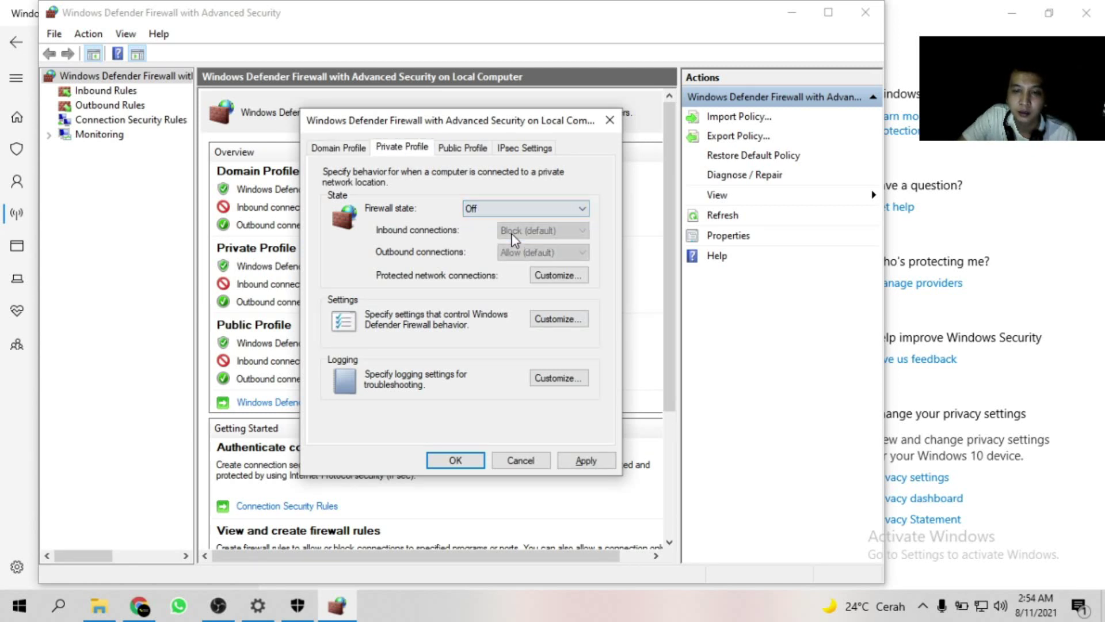
{"action": "left_click", "coordinate": [458, 152]}
{"action": "left_click", "coordinate": [518, 209]}
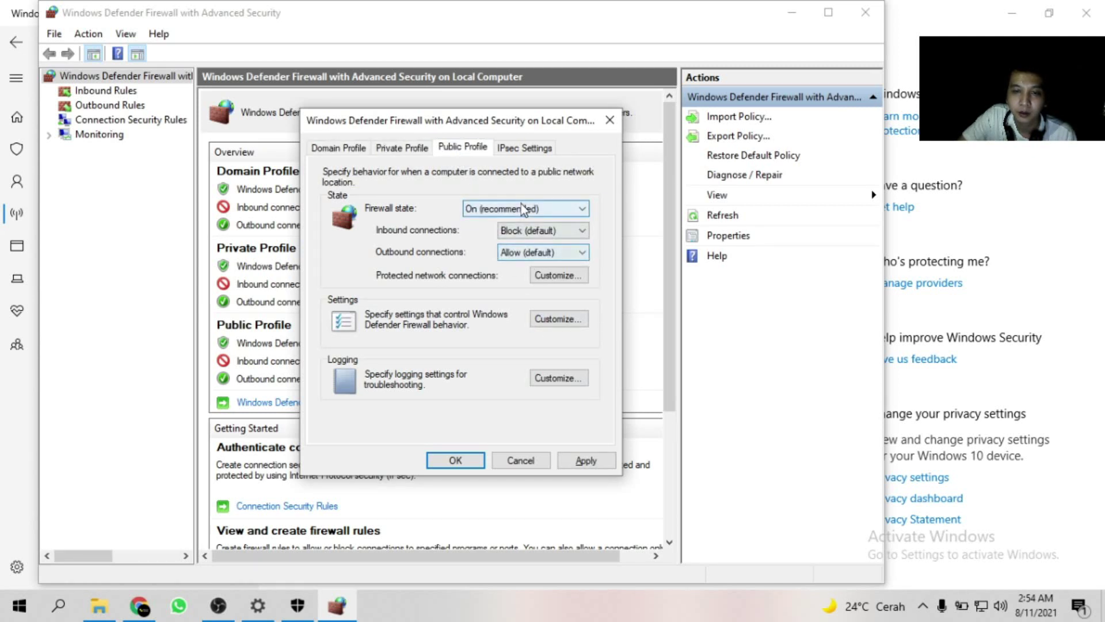
{"action": "left_click", "coordinate": [512, 233]}
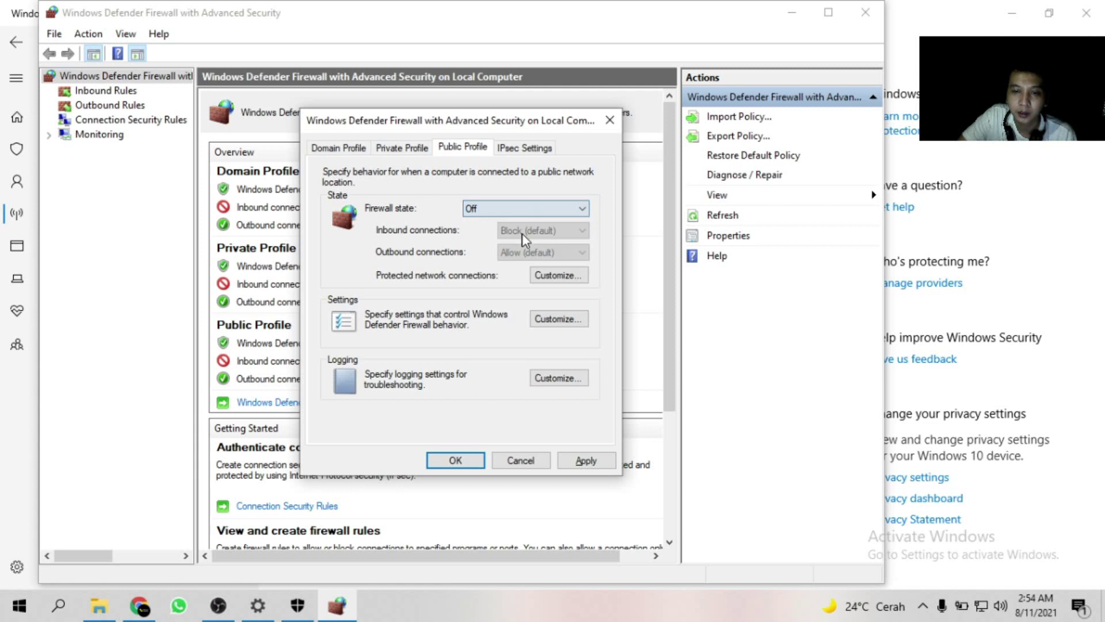
{"action": "left_click", "coordinate": [582, 460]}
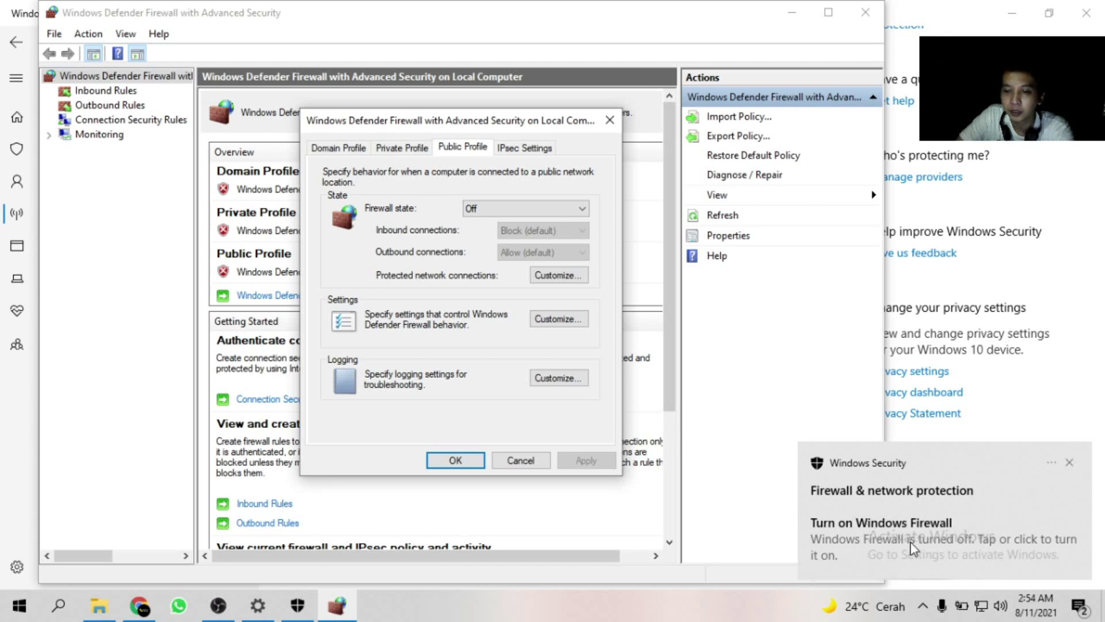
{"action": "left_click", "coordinate": [528, 210]}
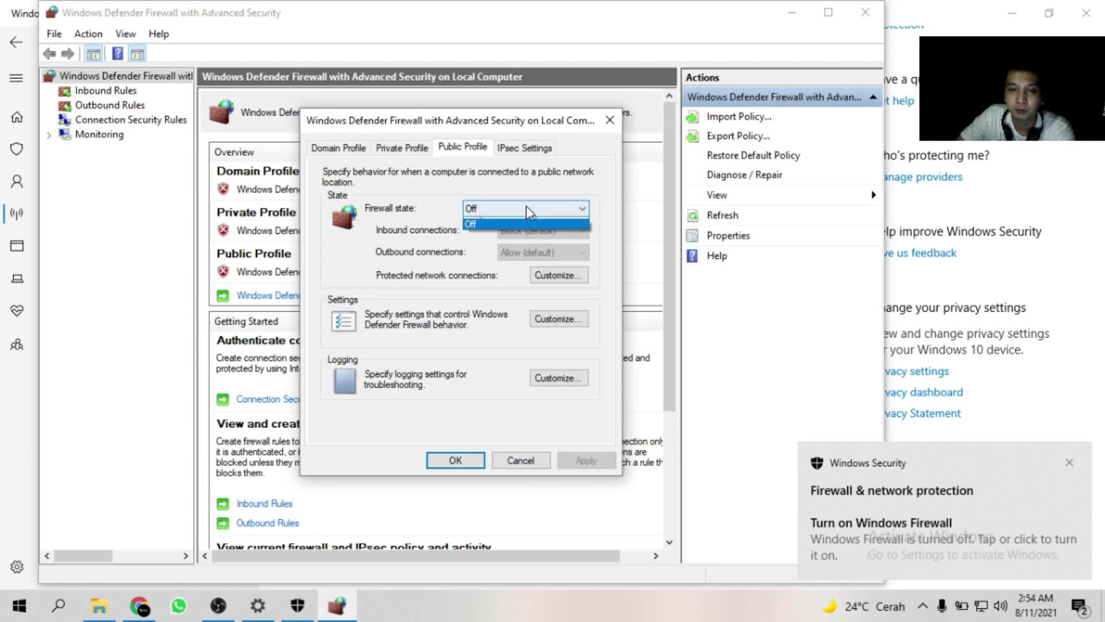
{"action": "left_click", "coordinate": [507, 221]}
{"action": "left_click", "coordinate": [410, 148]}
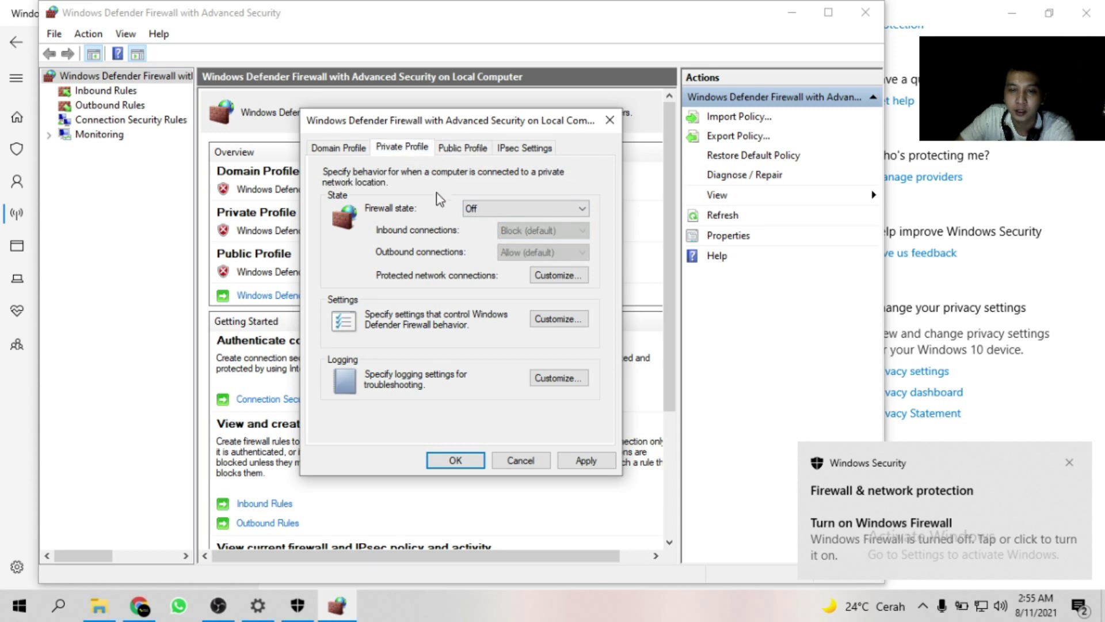
{"action": "left_click", "coordinate": [483, 209]}
{"action": "left_click", "coordinate": [486, 219]}
{"action": "left_click", "coordinate": [345, 148]}
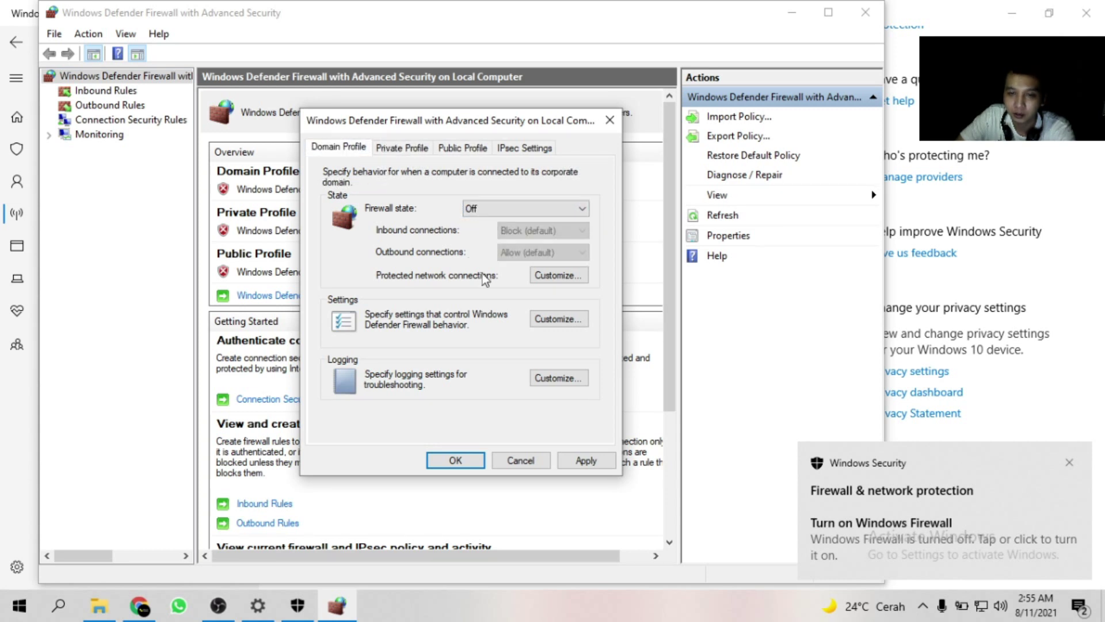
{"action": "left_click", "coordinate": [507, 209]}
{"action": "left_click", "coordinate": [486, 220]}
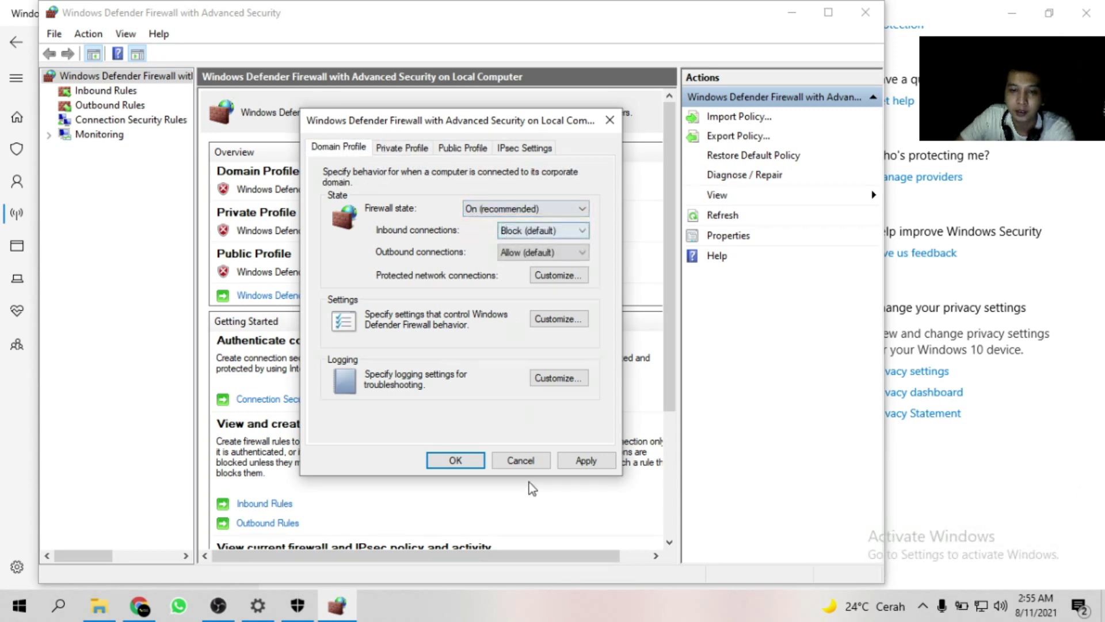
{"action": "left_click", "coordinate": [578, 462]}
{"action": "left_click", "coordinate": [609, 121]}
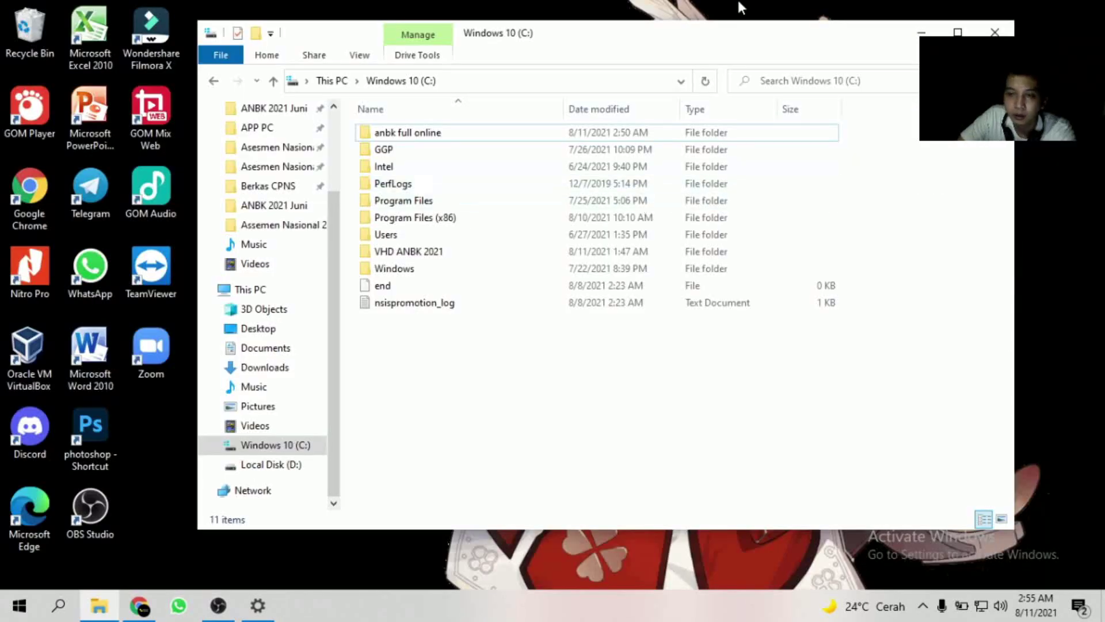
Refresh the desktop and browse to C:\VHD ANBK 2021\ANBK 2021 Juni\ANBK JUNI 2021 Online.
{"action": "left_click_drag", "start_coordinate": [722, 41], "coordinate": [751, 81]}
{"action": "right_click", "coordinate": [559, 6]}
{"action": "left_click", "coordinate": [615, 49]}
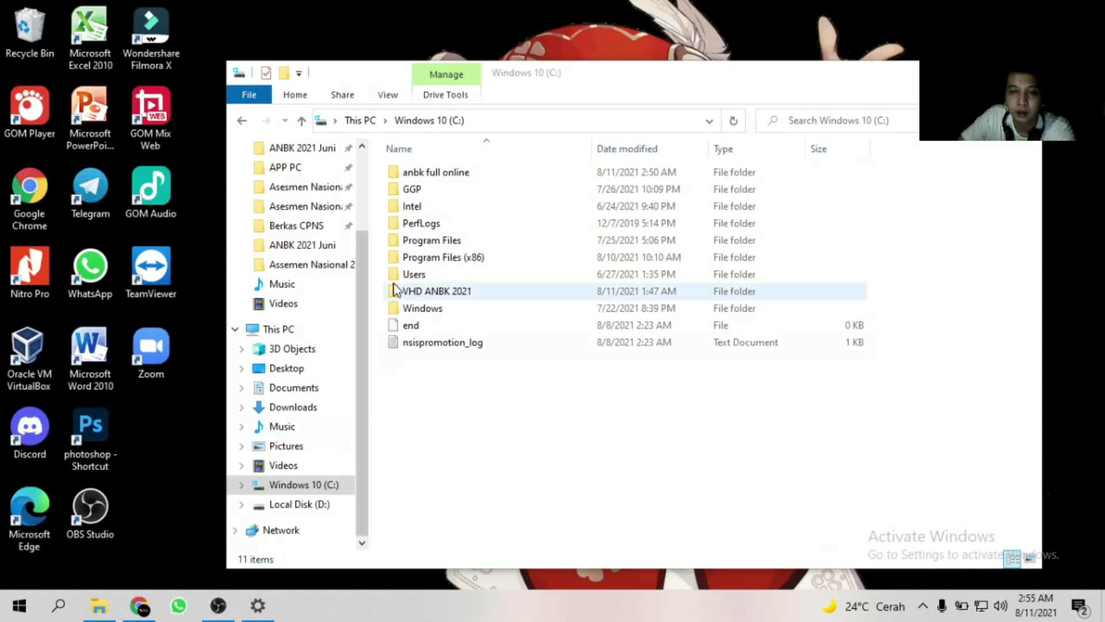
{"action": "double_click", "coordinate": [438, 174]}
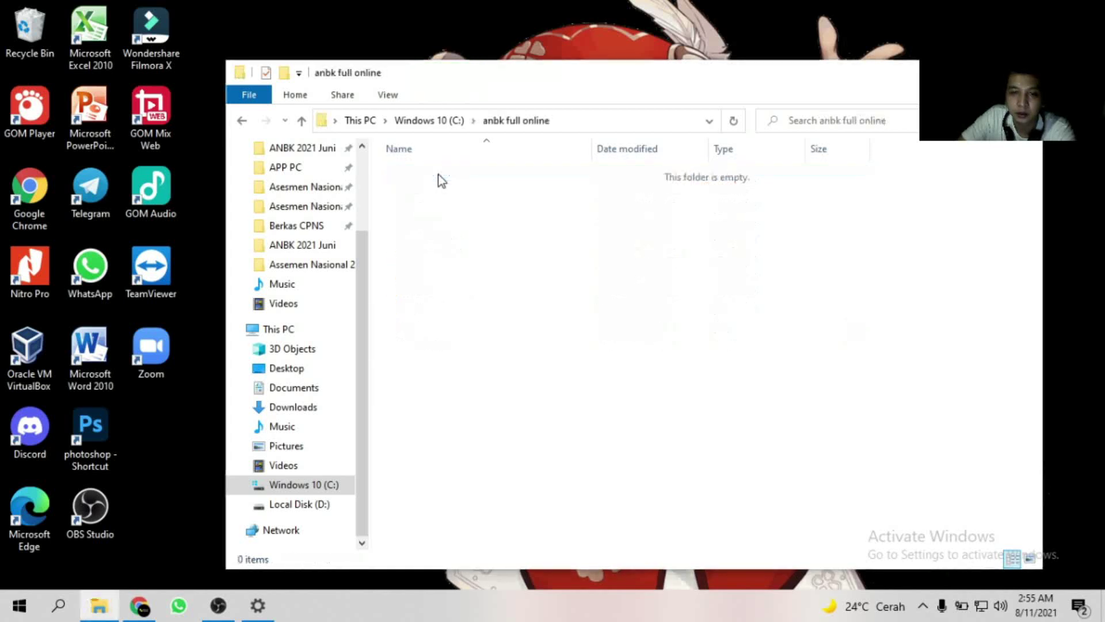
{"action": "left_click", "coordinate": [301, 121]}
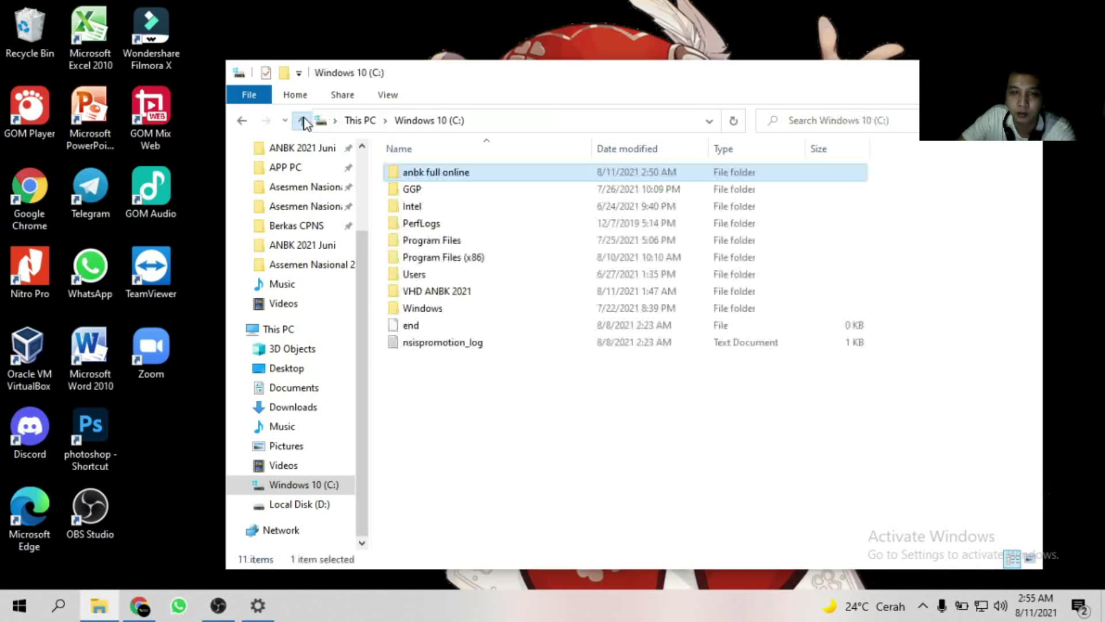
{"action": "double_click", "coordinate": [444, 289]}
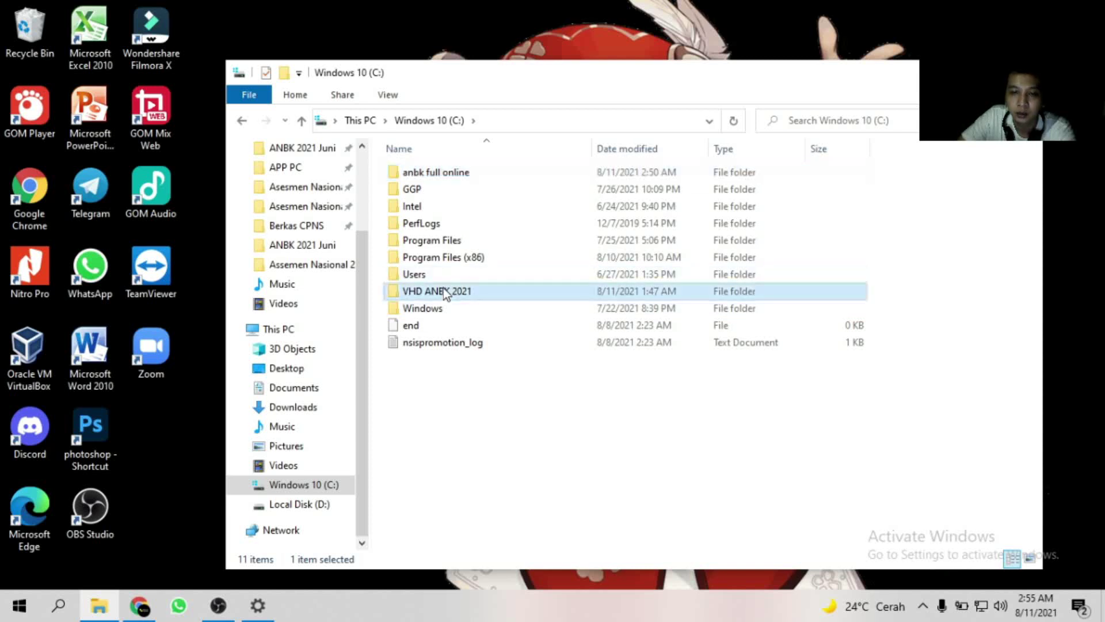
{"action": "double_click", "coordinate": [454, 173]}
{"action": "double_click", "coordinate": [453, 174]}
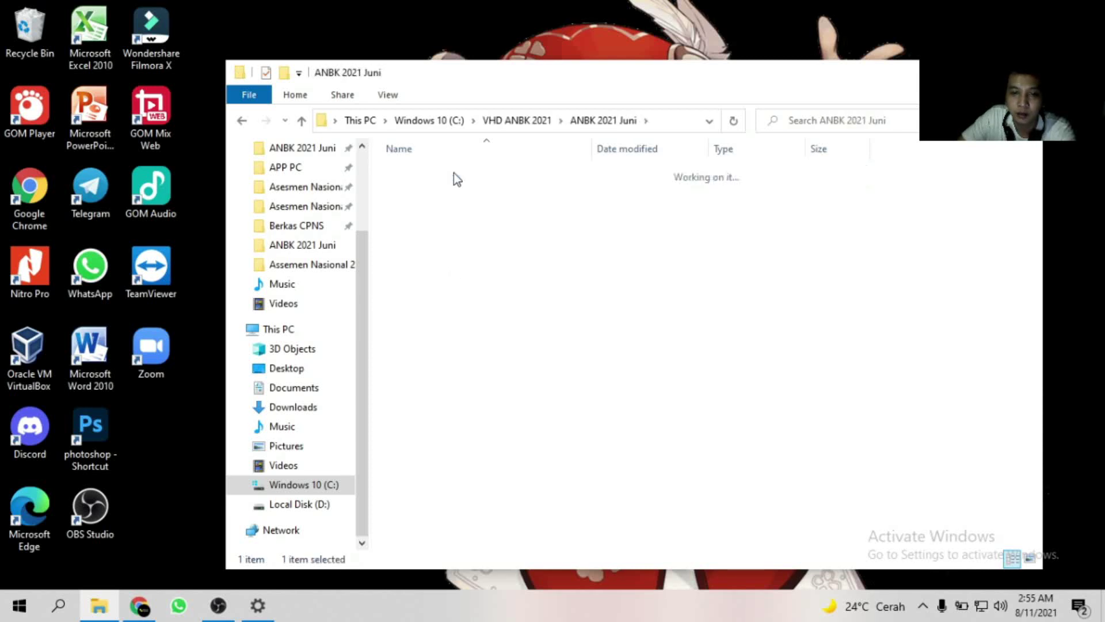
Extract the APLIKASI ANBK FULL ONLINE 2021 ZIP with WinRAR into C:\anbk full online.
{"action": "left_click", "coordinate": [459, 190]}
{"action": "right_click", "coordinate": [457, 187]}
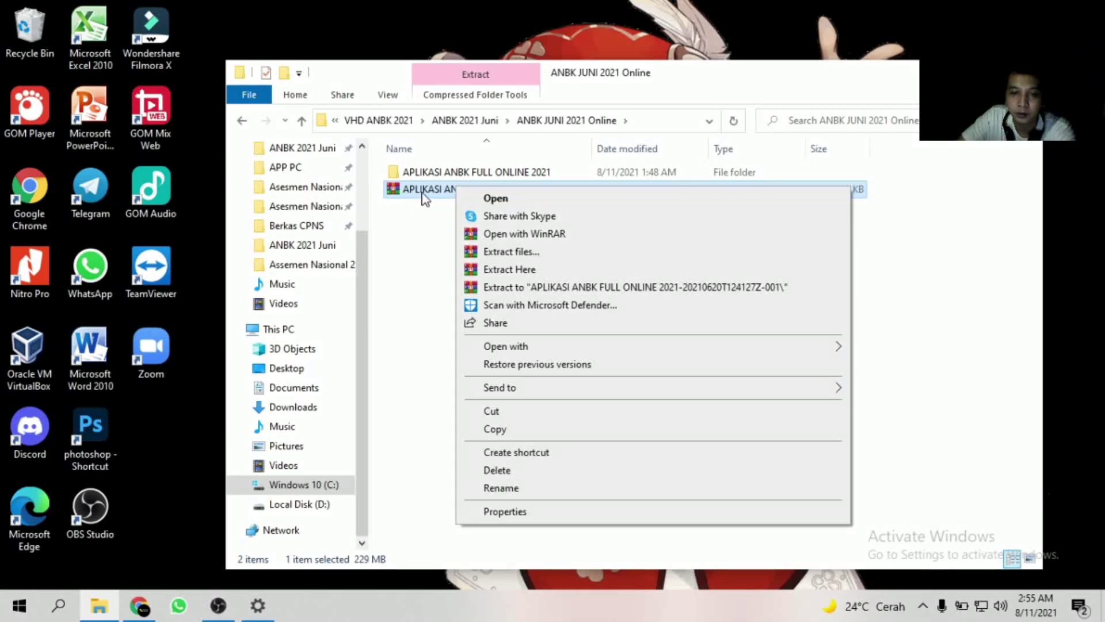
{"action": "left_click", "coordinate": [398, 223]}
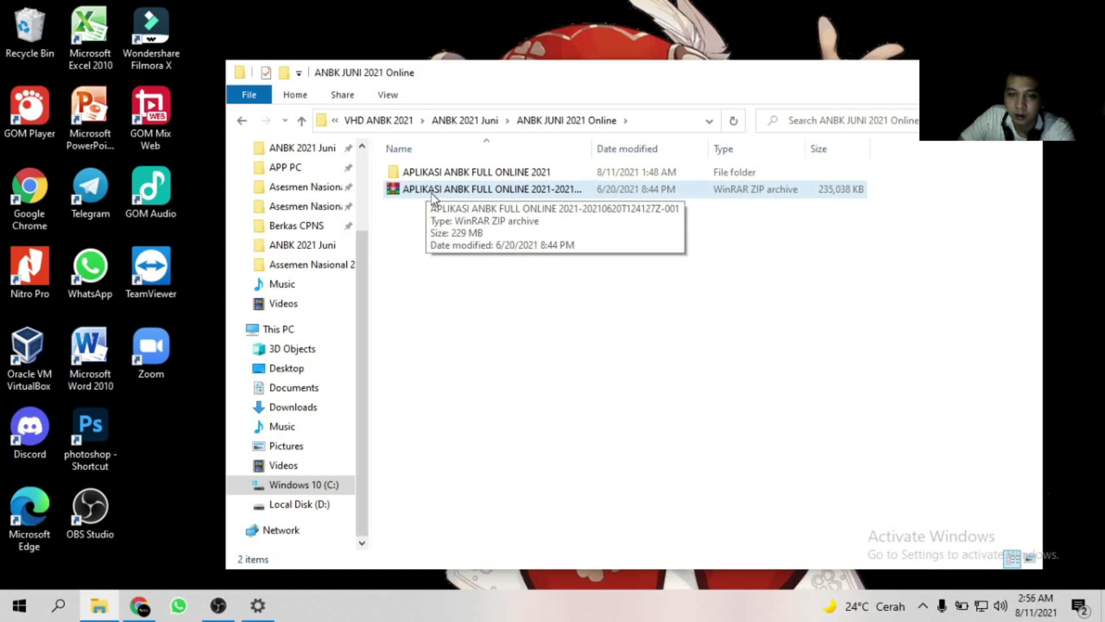
{"action": "left_click", "coordinate": [444, 189]}
{"action": "right_click", "coordinate": [445, 189]}
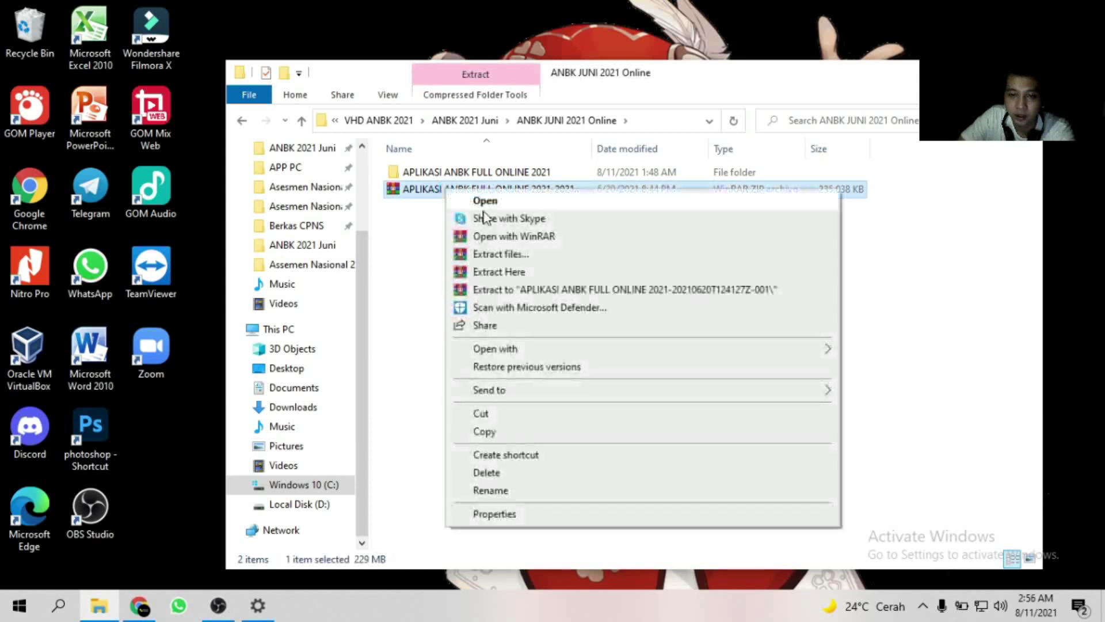
{"action": "left_click", "coordinate": [506, 254]}
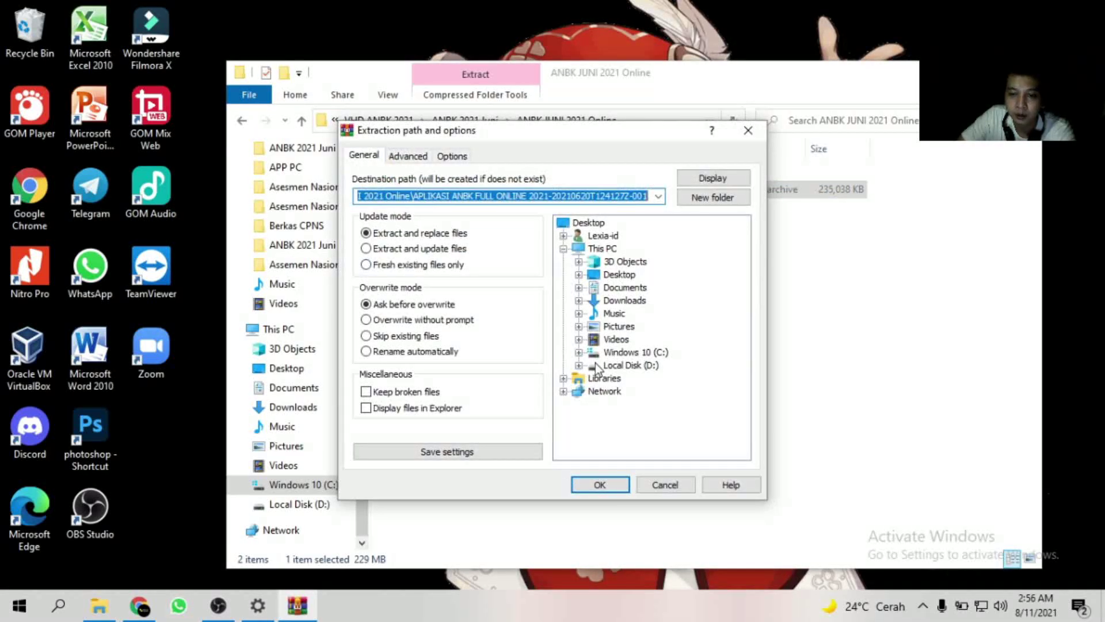
{"action": "double_click", "coordinate": [621, 353]}
{"action": "left_click", "coordinate": [656, 314]}
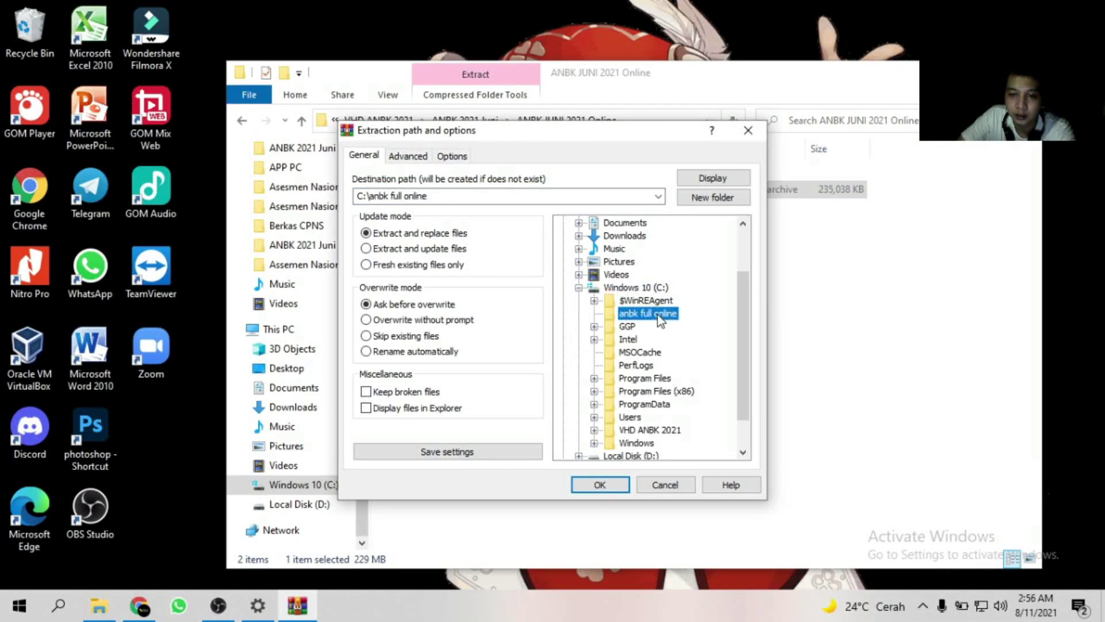
{"action": "left_click", "coordinate": [599, 485]}
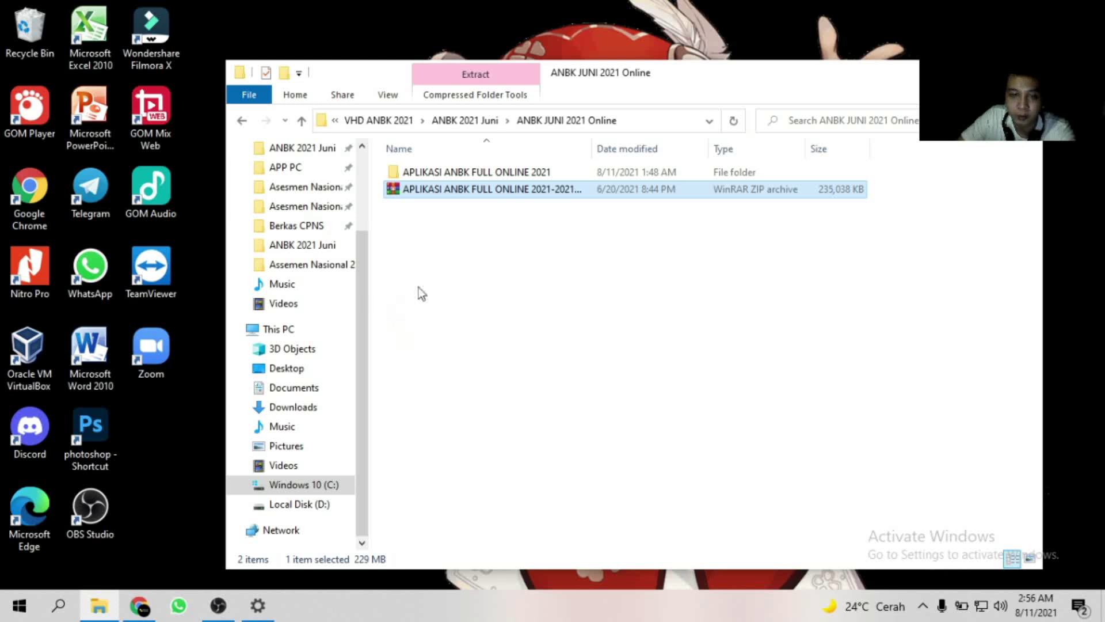
Open C:\anbk full online and use Extract Here on the APLIKASI ANBK FULL ONLINE 2021 archive.
{"action": "left_click", "coordinate": [287, 486]}
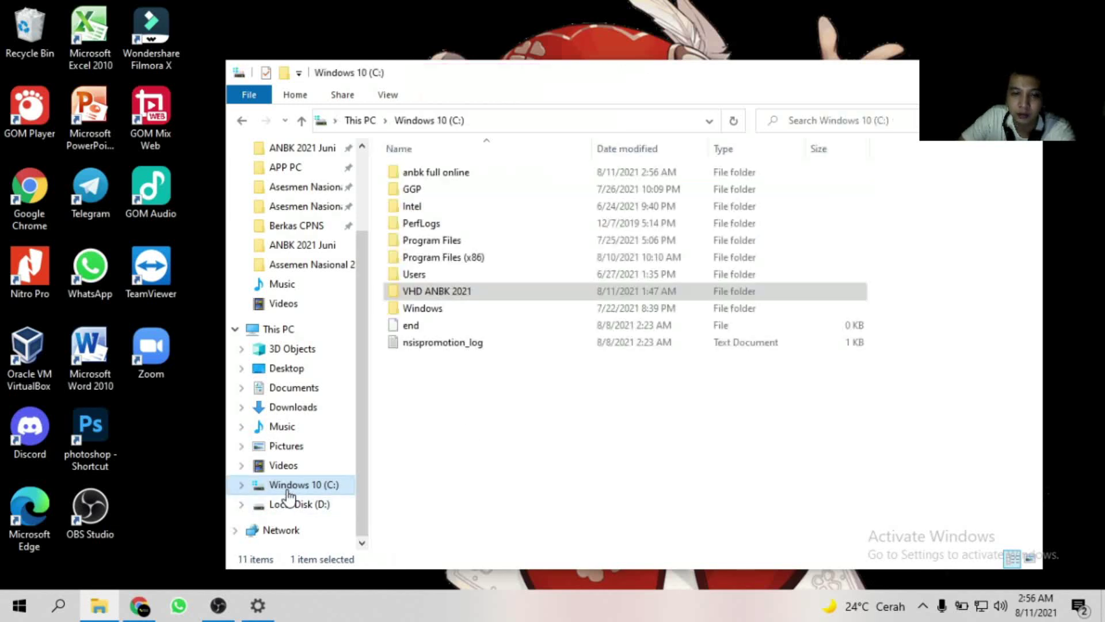
{"action": "left_click", "coordinate": [501, 478]}
{"action": "right_click", "coordinate": [496, 458]}
{"action": "left_click", "coordinate": [570, 295]}
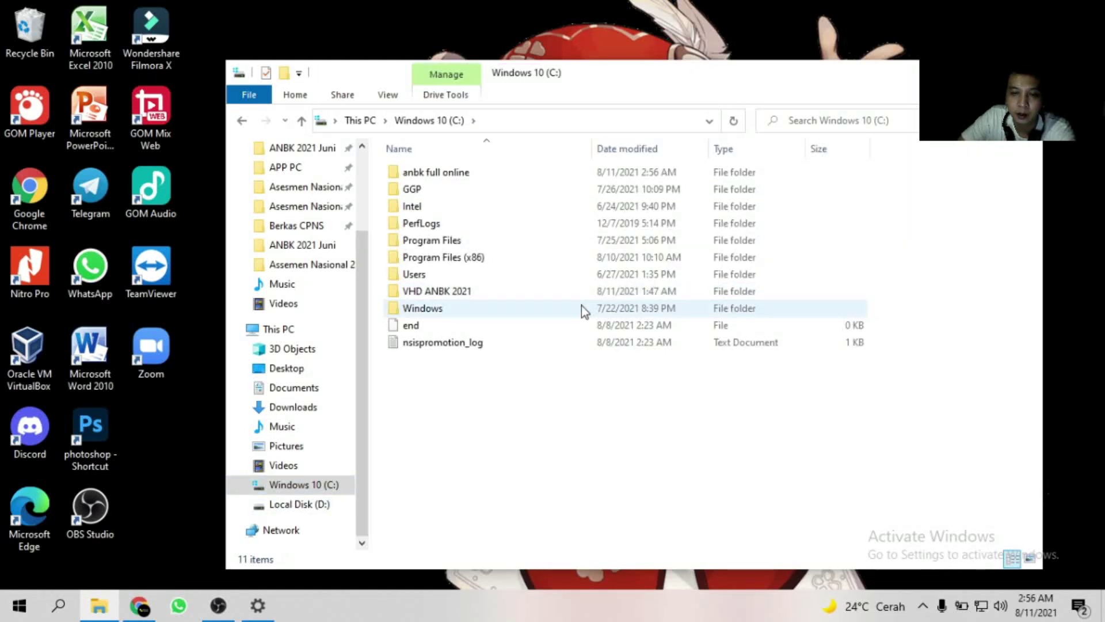
{"action": "double_click", "coordinate": [452, 172]}
{"action": "double_click", "coordinate": [452, 171]}
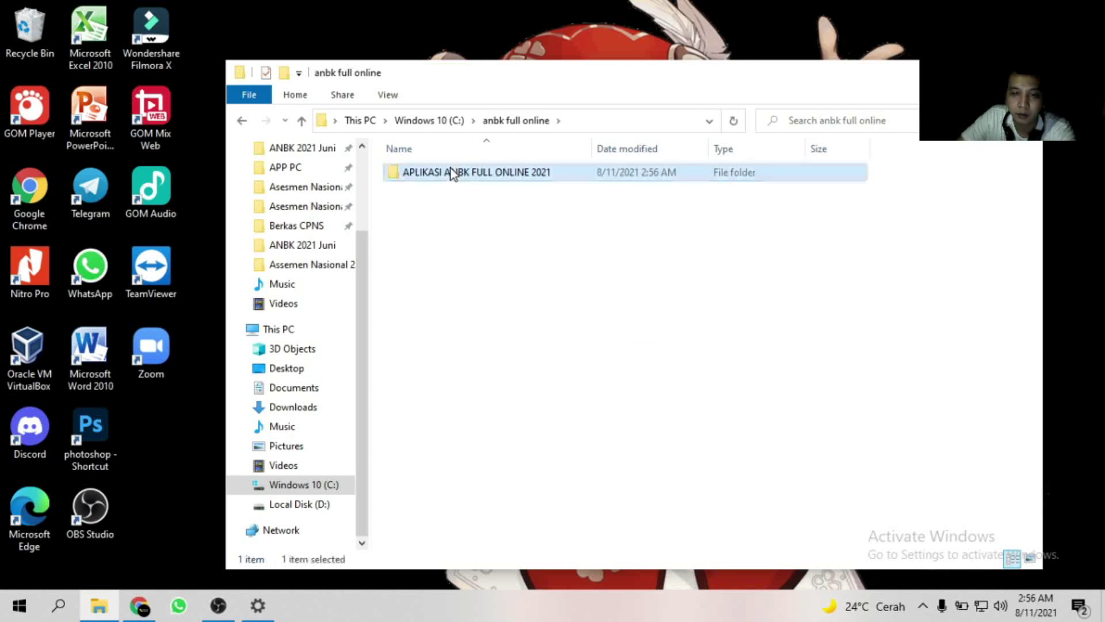
{"action": "left_click", "coordinate": [451, 171]}
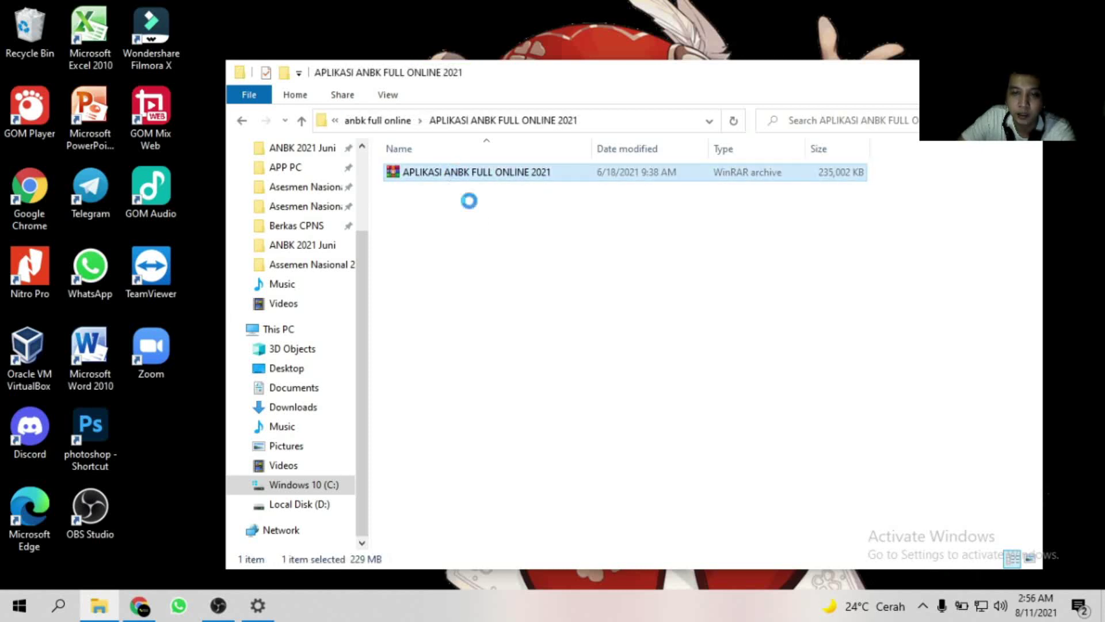
{"action": "right_click", "coordinate": [450, 168]}
{"action": "left_click", "coordinate": [489, 249]}
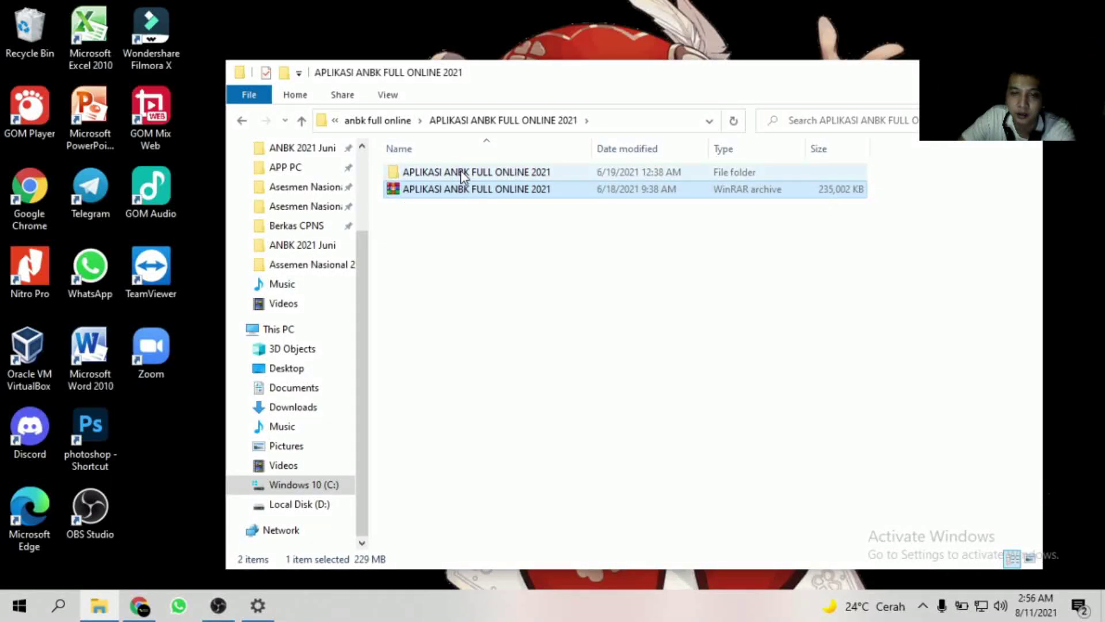
{"action": "left_click", "coordinate": [460, 171]}
Extract Here the ProktorBrowser_20.1014_64Bit archive inside the extracted folder.
{"action": "double_click", "coordinate": [461, 170]}
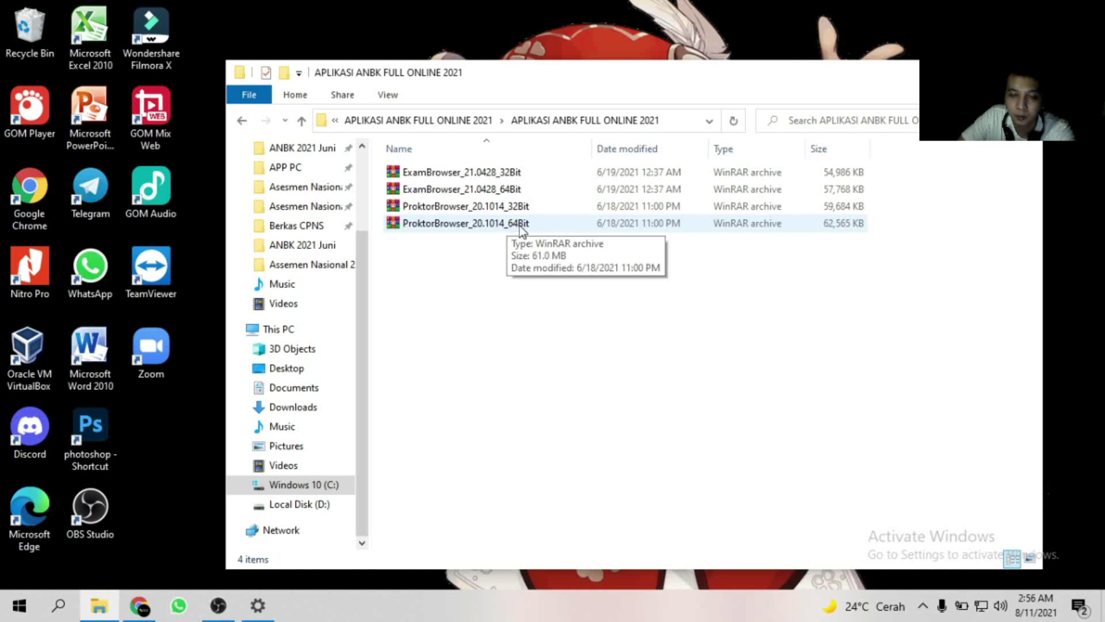
{"action": "left_click", "coordinate": [520, 225]}
{"action": "right_click", "coordinate": [520, 226]}
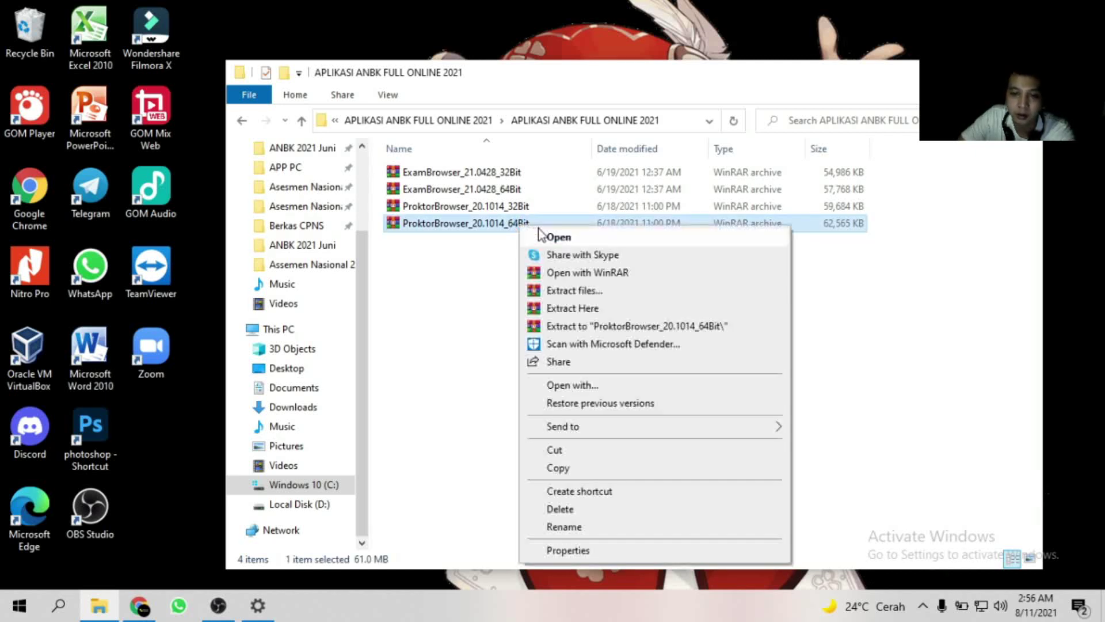
{"action": "left_click", "coordinate": [599, 309]}
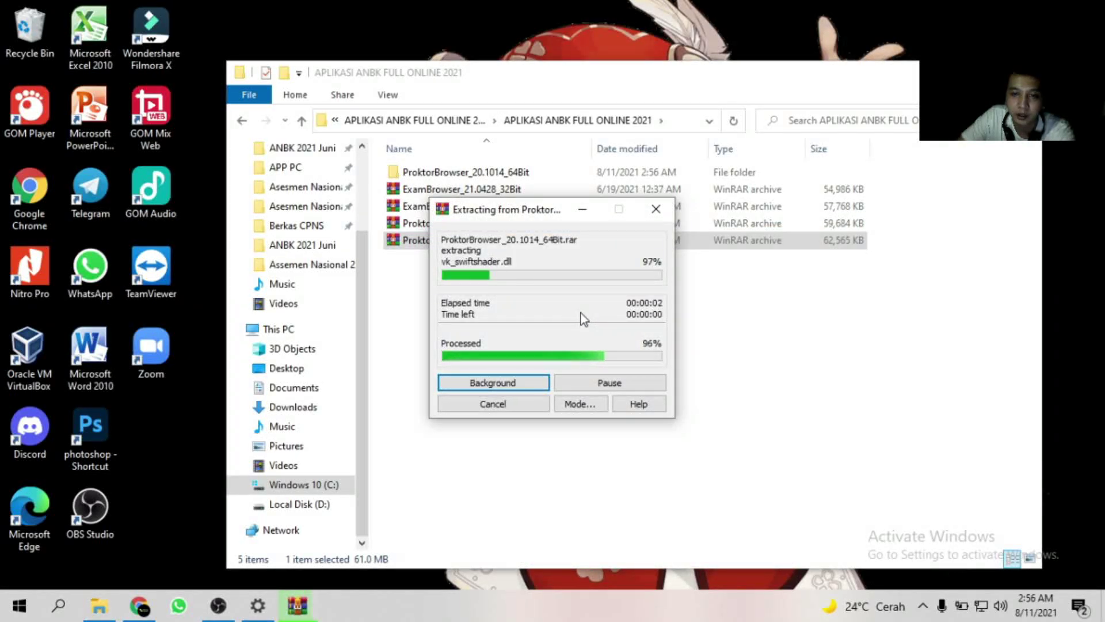
{"action": "left_click", "coordinate": [462, 175]}
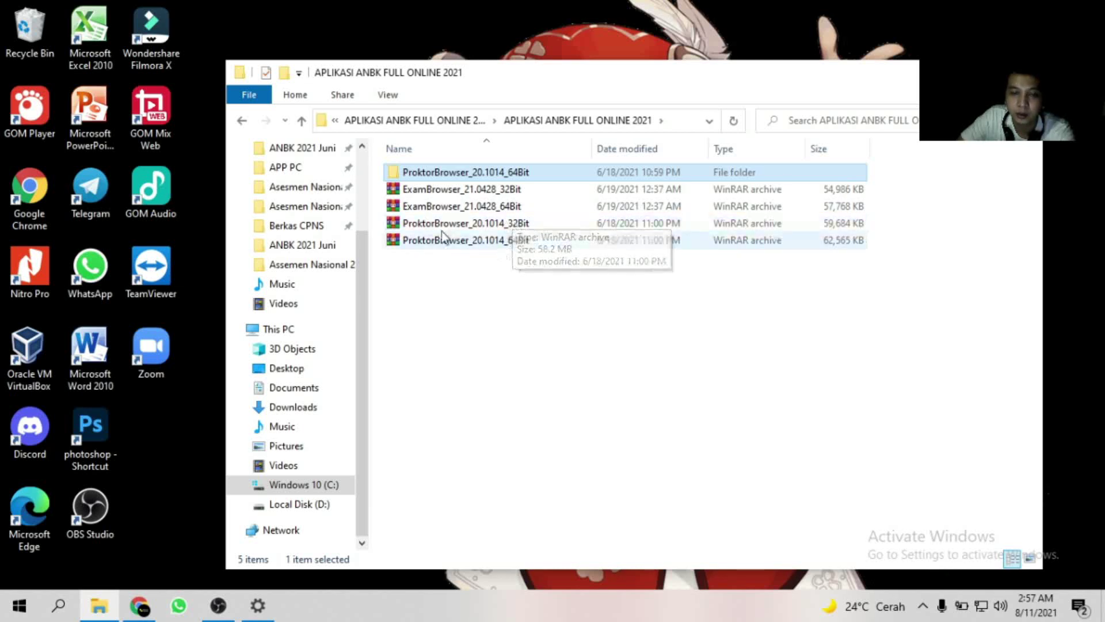
Point out the 32-bit ProktorBrowser and both ExamBrowser archives, then select the new 64Bit folder.
{"action": "left_click", "coordinate": [519, 226]}
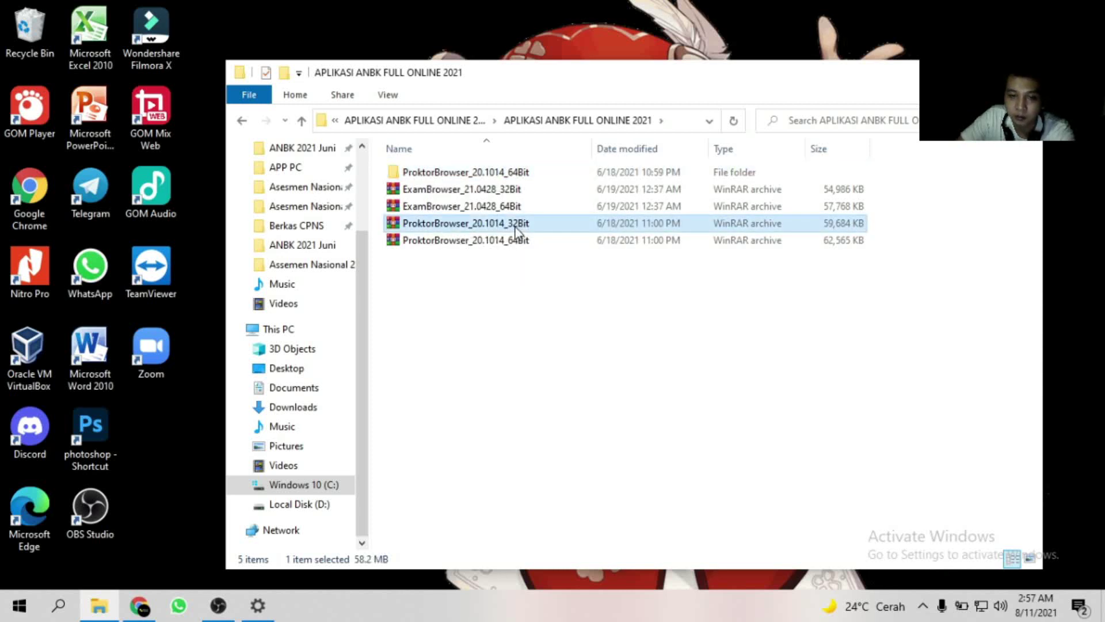
{"action": "left_click", "coordinate": [470, 206]}
{"action": "left_click", "coordinate": [472, 190]}
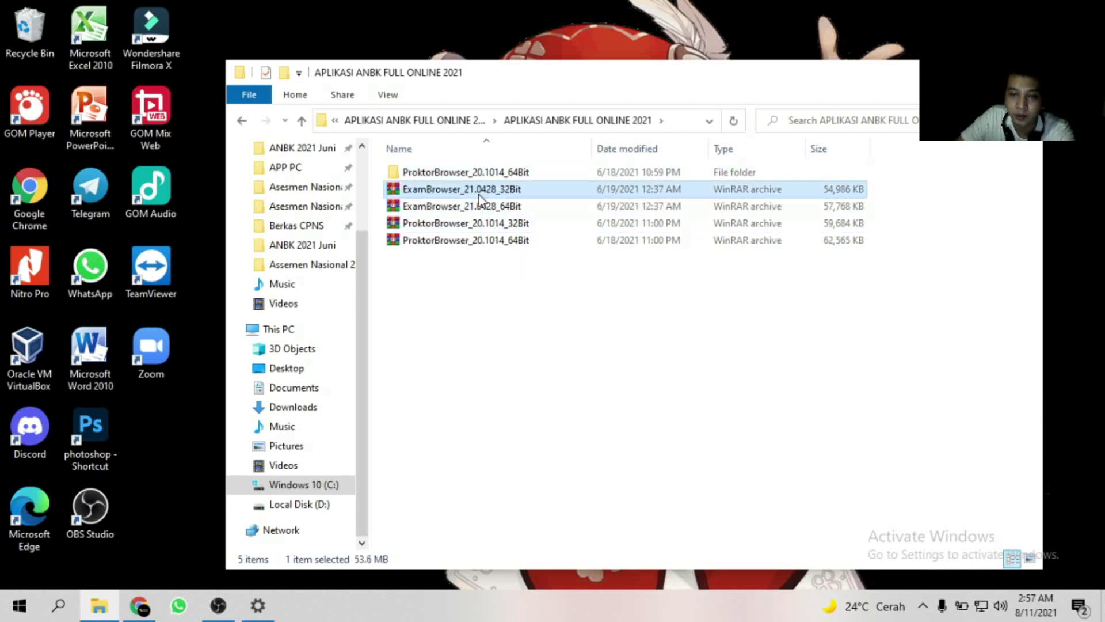
{"action": "left_click", "coordinate": [480, 205]}
{"action": "left_click", "coordinate": [472, 190]}
{"action": "left_click", "coordinate": [473, 206]}
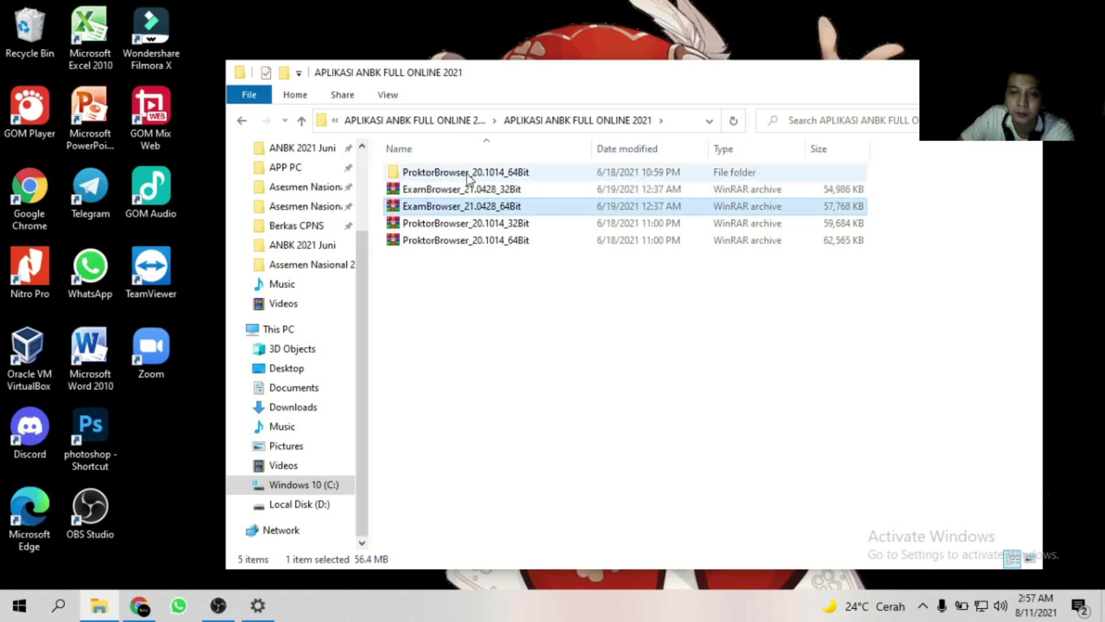
{"action": "left_click", "coordinate": [467, 172]}
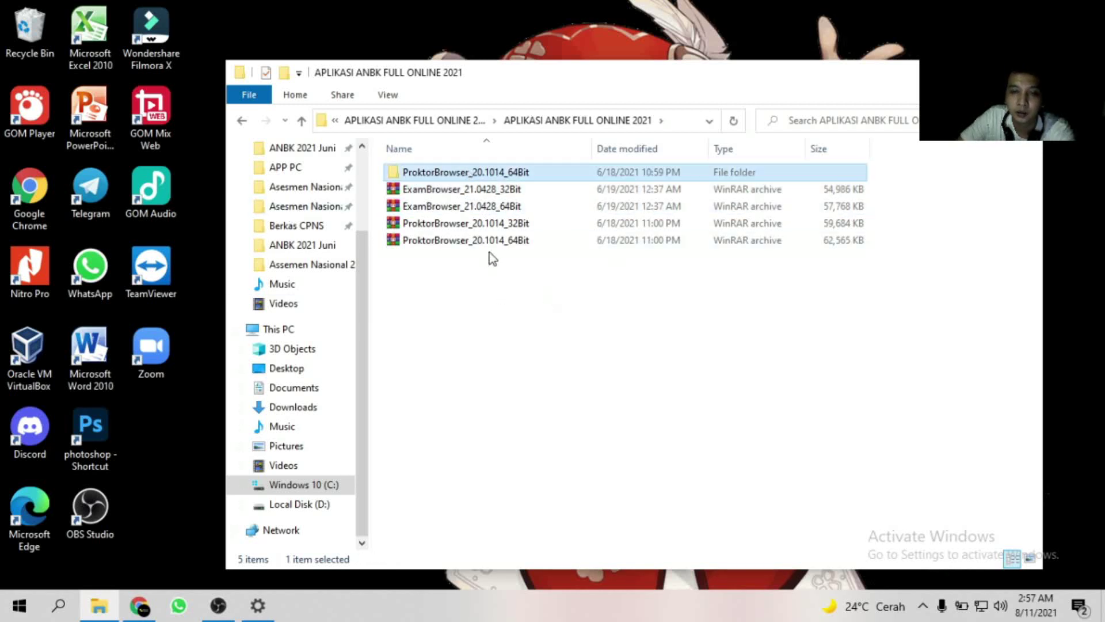
In ProktorBrowser_20.1014_64Bit, send the ProktorBrowser application to the desktop as a shortcut.
{"action": "double_click", "coordinate": [493, 175]}
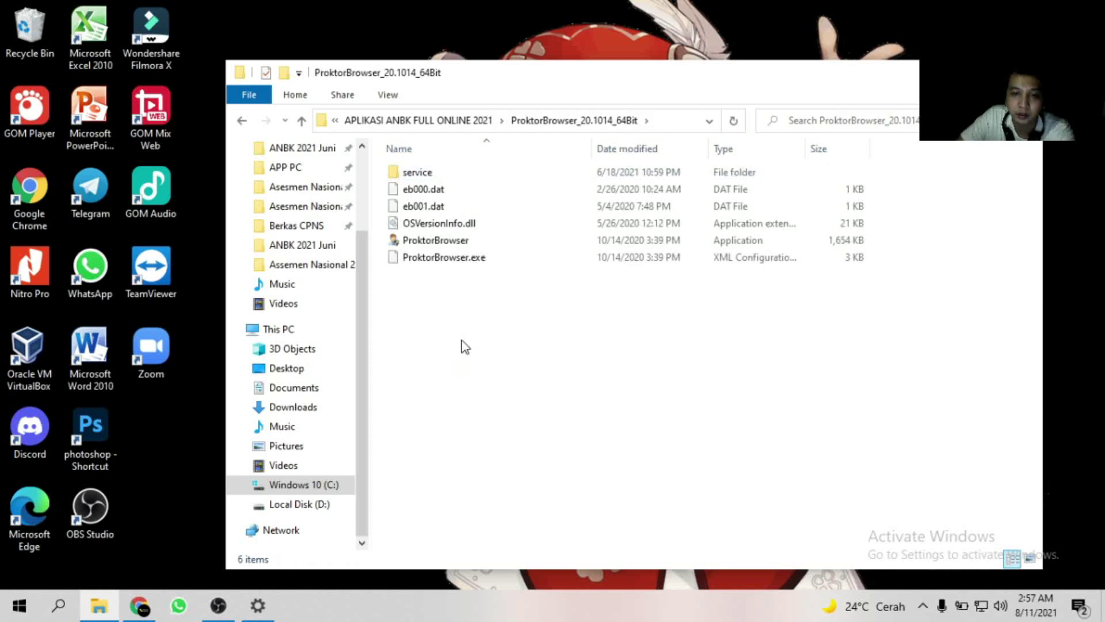
{"action": "right_click", "coordinate": [462, 340]}
{"action": "left_click", "coordinate": [528, 410]}
{"action": "right_click", "coordinate": [500, 354]}
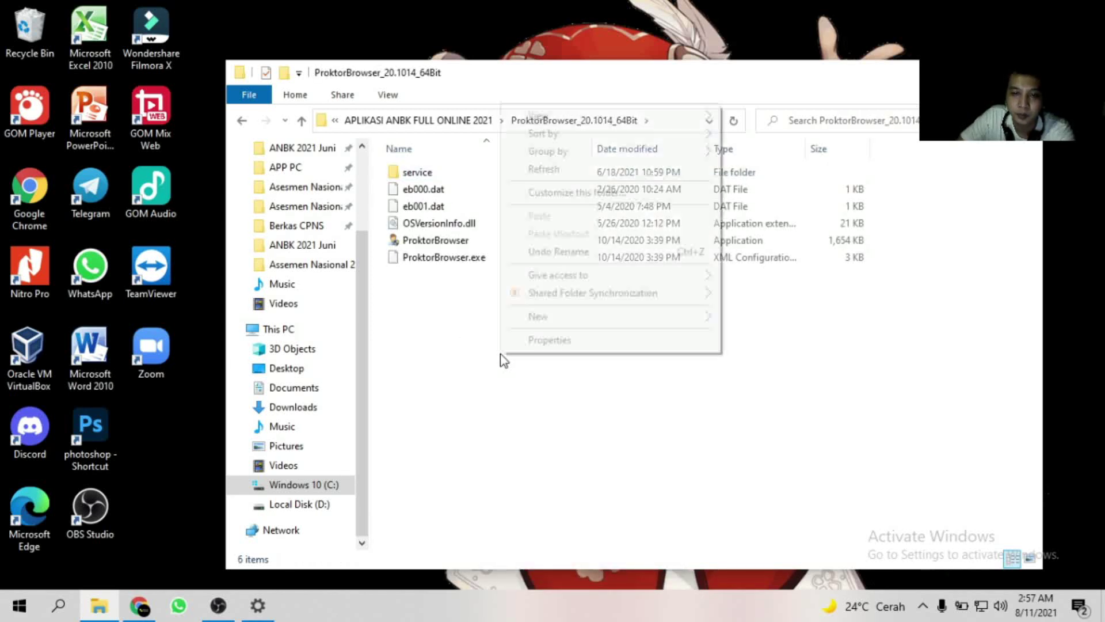
{"action": "left_click", "coordinate": [565, 170]}
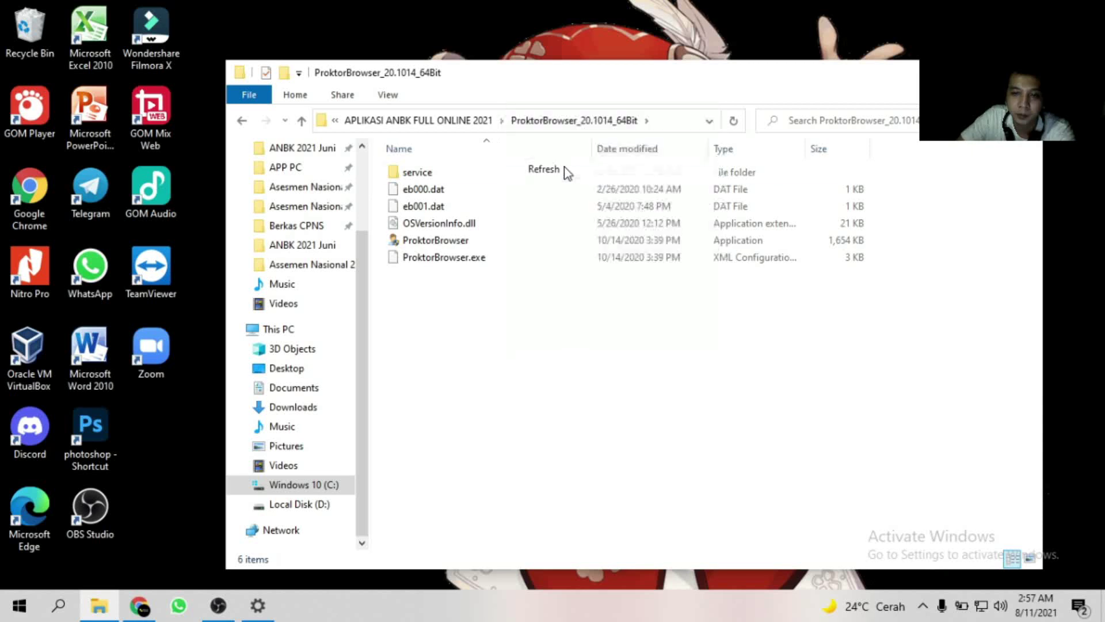
{"action": "right_click", "coordinate": [444, 240]}
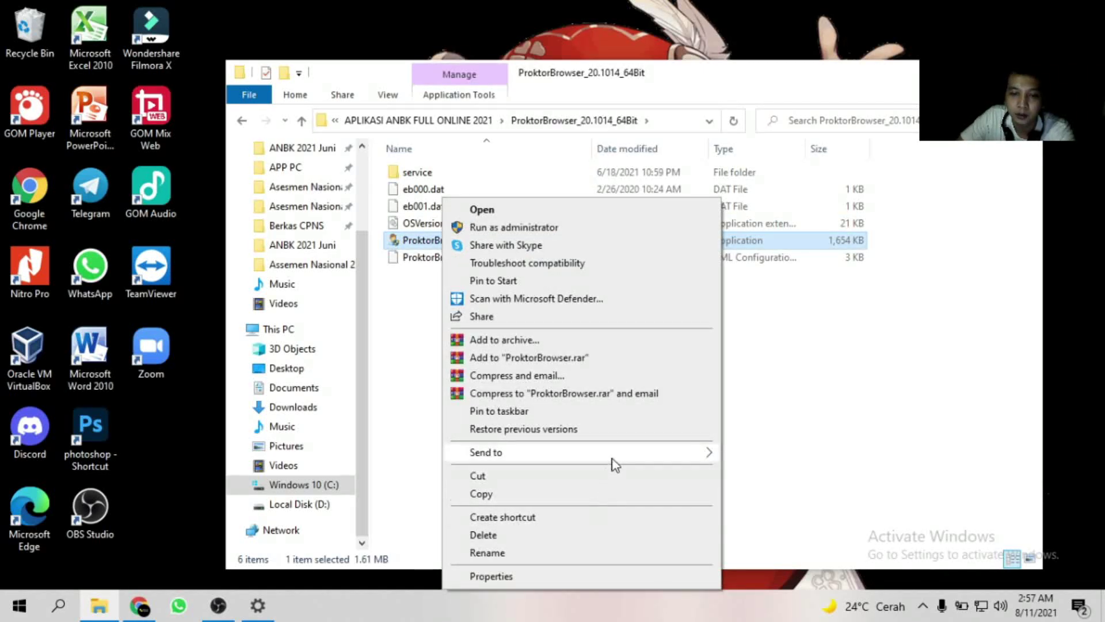
{"action": "mouse_move", "coordinate": [614, 461]}
{"action": "left_click", "coordinate": [734, 489]}
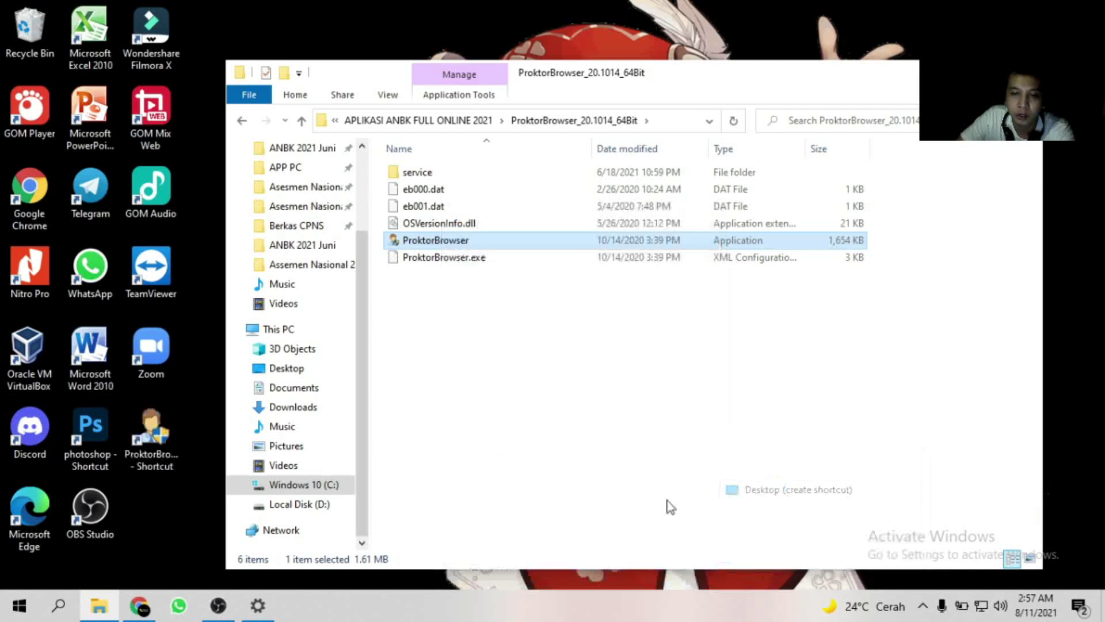
Check the new ProktorBrowser shortcut on the desktop, then return to the folder window.
{"action": "right_click", "coordinate": [611, 375]}
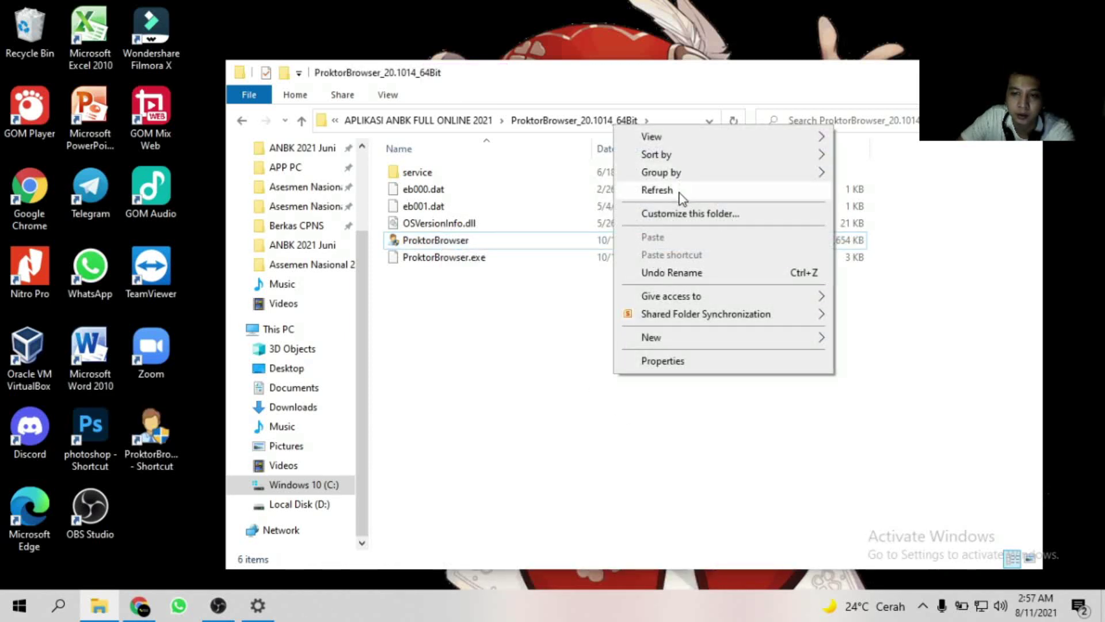
{"action": "left_click", "coordinate": [662, 188]}
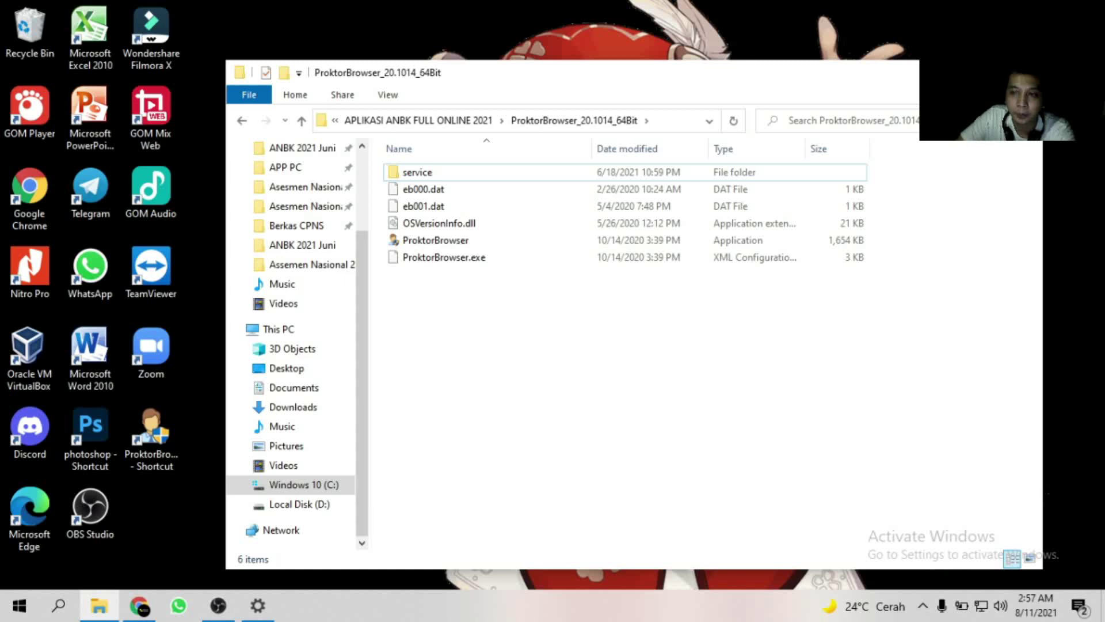
{"action": "key", "text": "super+d"}
{"action": "left_click", "coordinate": [153, 438]}
{"action": "right_click", "coordinate": [454, 210]}
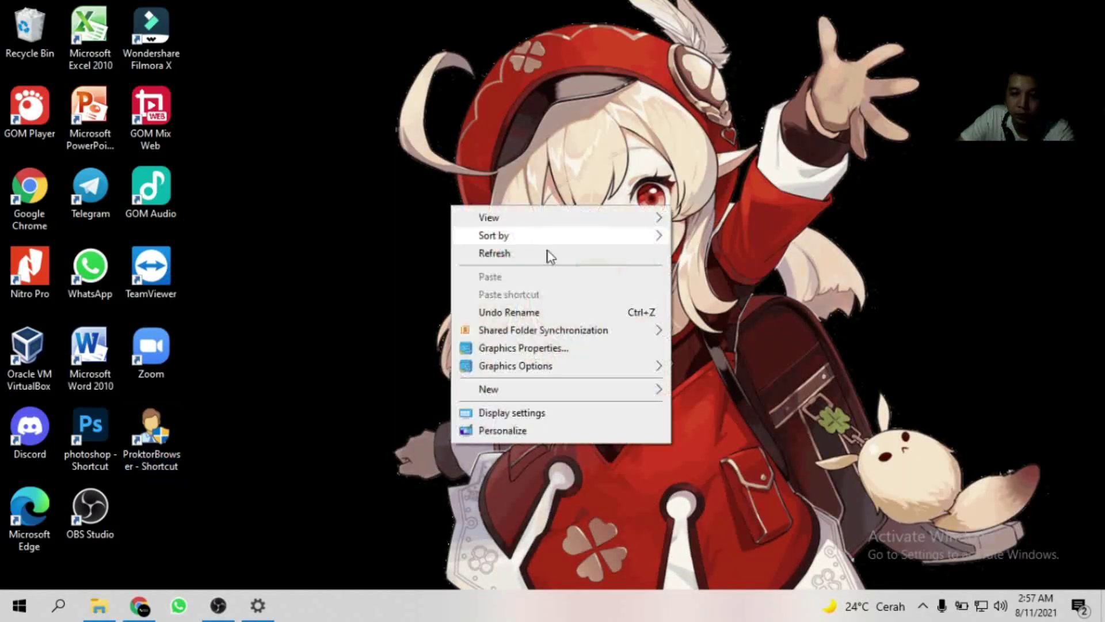
{"action": "left_click", "coordinate": [544, 255]}
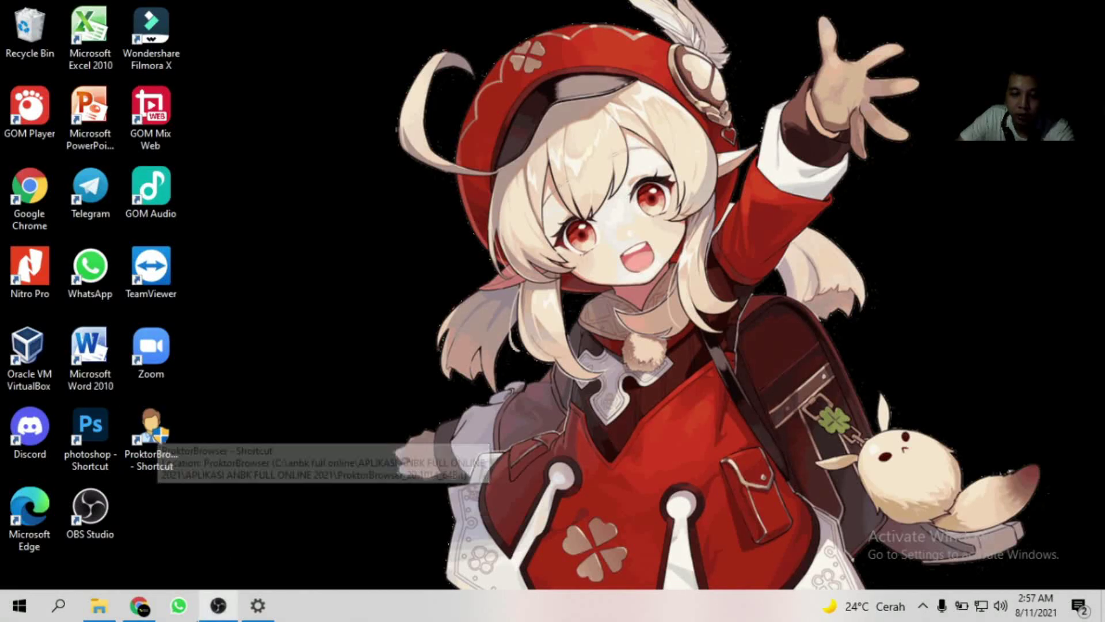
{"action": "left_click", "coordinate": [99, 605]}
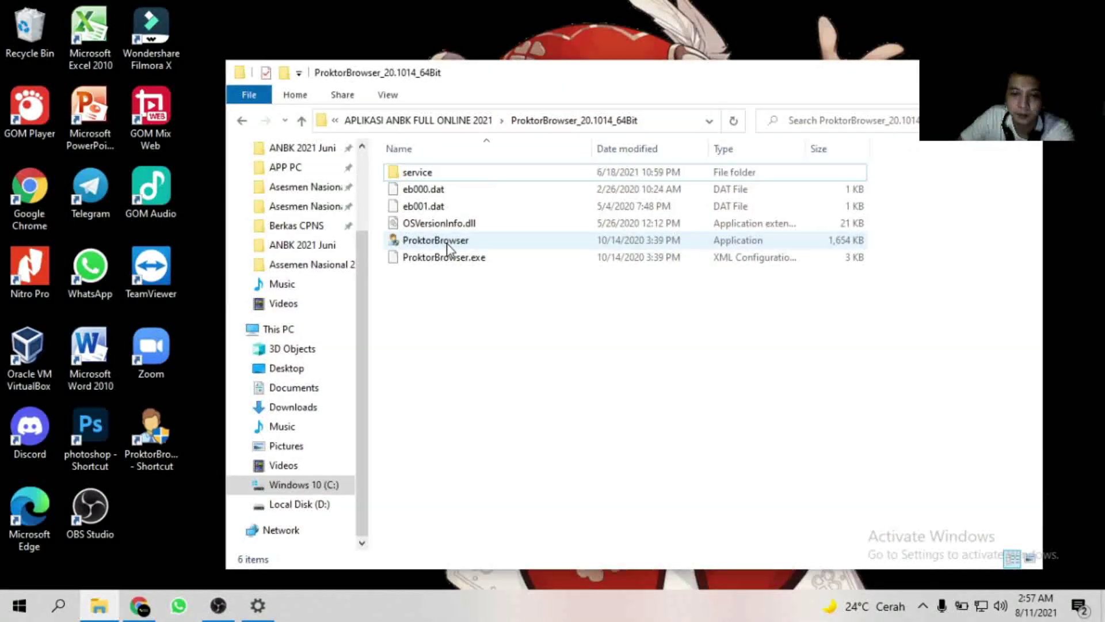
Run ProktorBrowser as administrator and approve the permission prompt.
{"action": "right_click", "coordinate": [448, 244]}
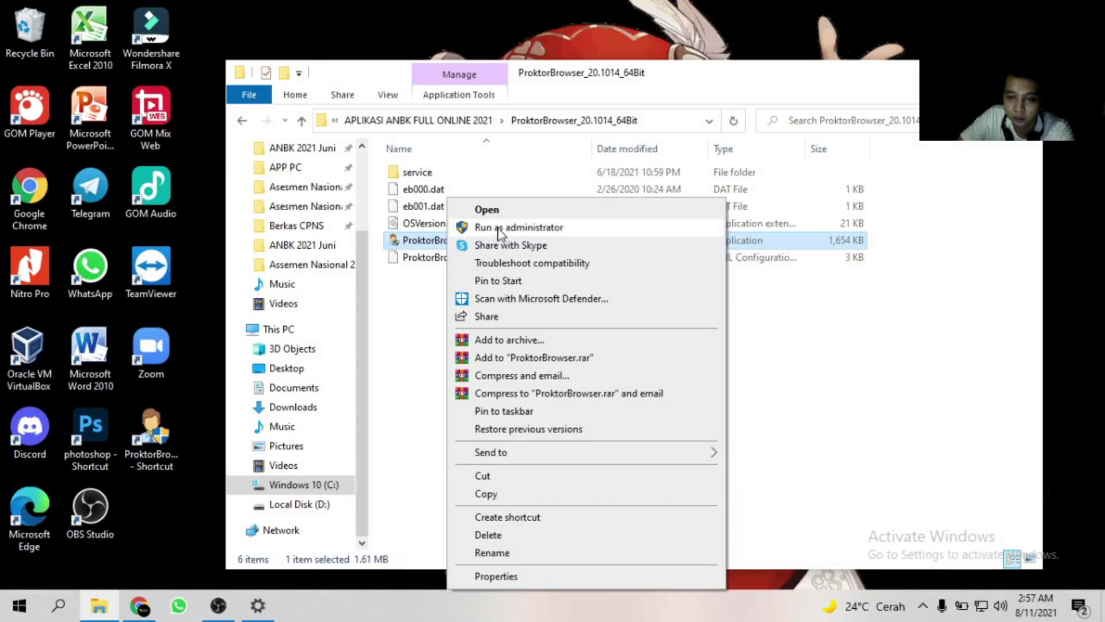
{"action": "left_click", "coordinate": [484, 227]}
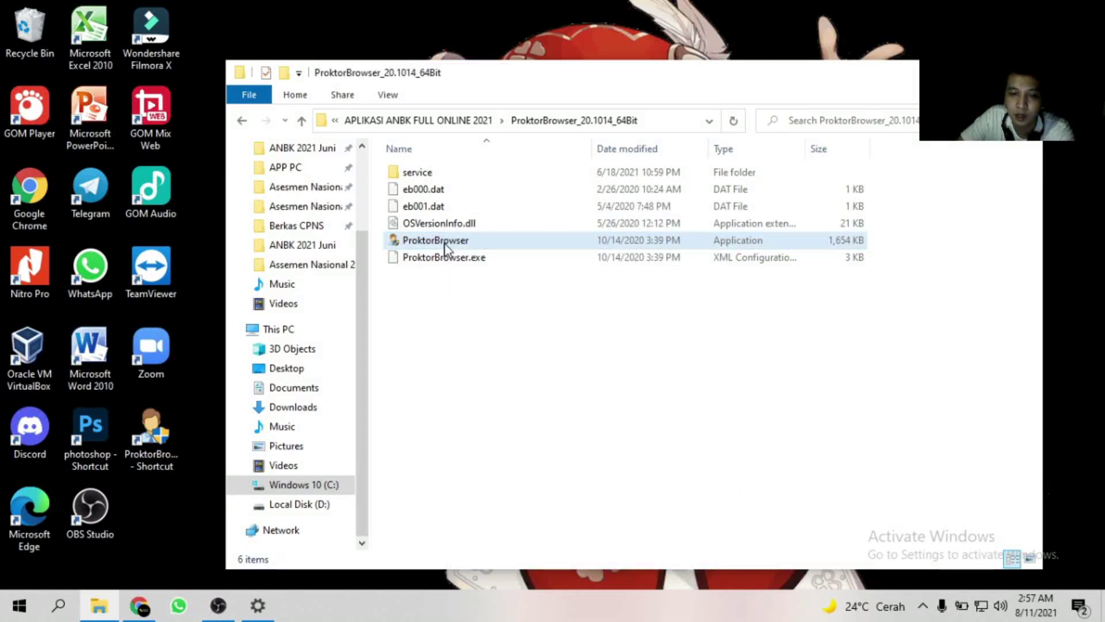
{"action": "right_click", "coordinate": [445, 245]}
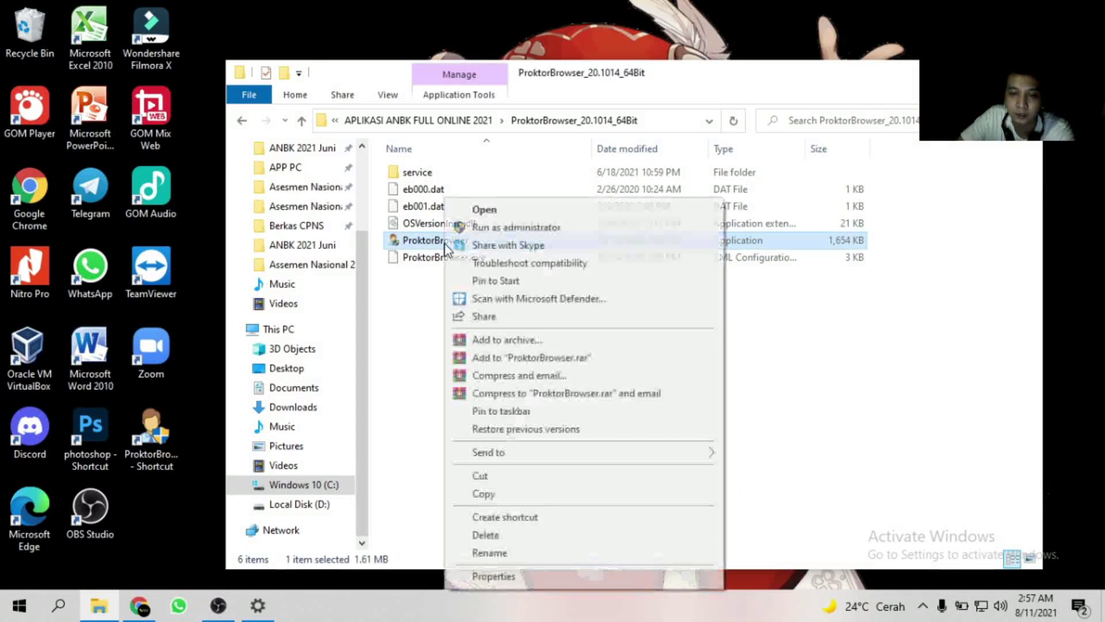
{"action": "left_click", "coordinate": [536, 228]}
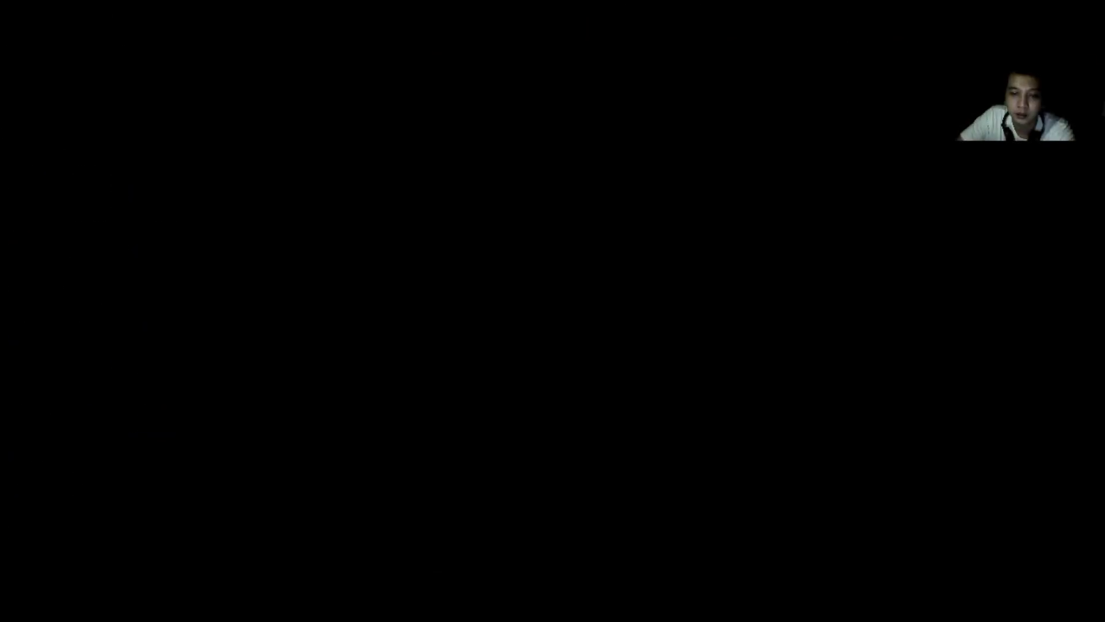
{"action": "left_click", "coordinate": [491, 415]}
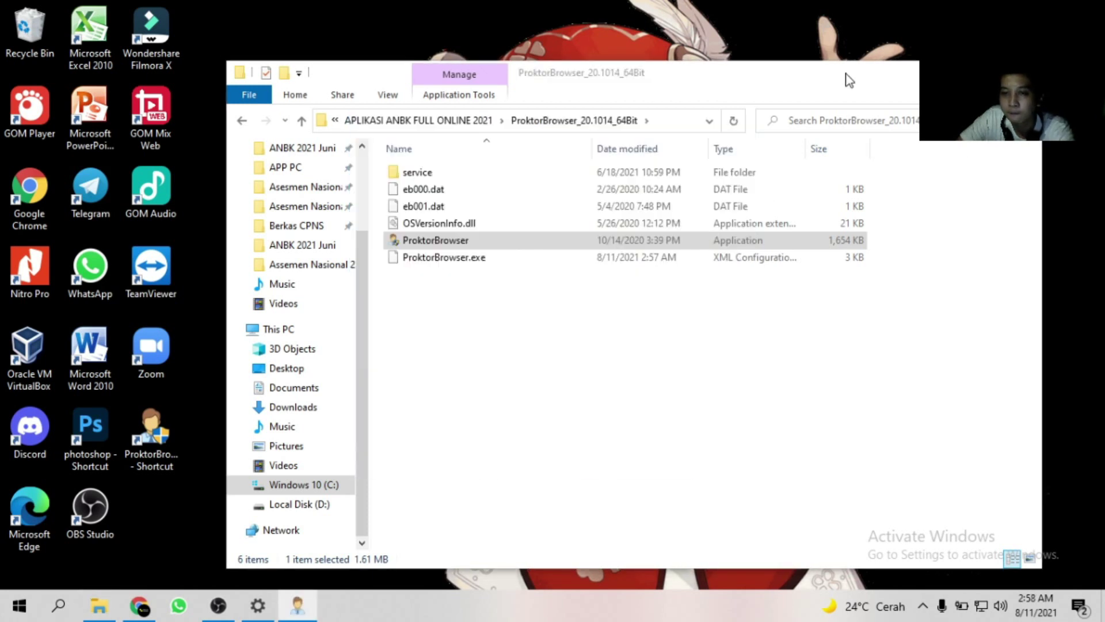
Move the folder window, then drag the Proktor system-check window down-right and back up-left.
{"action": "left_click_drag", "start_coordinate": [844, 79], "coordinate": [839, 58]}
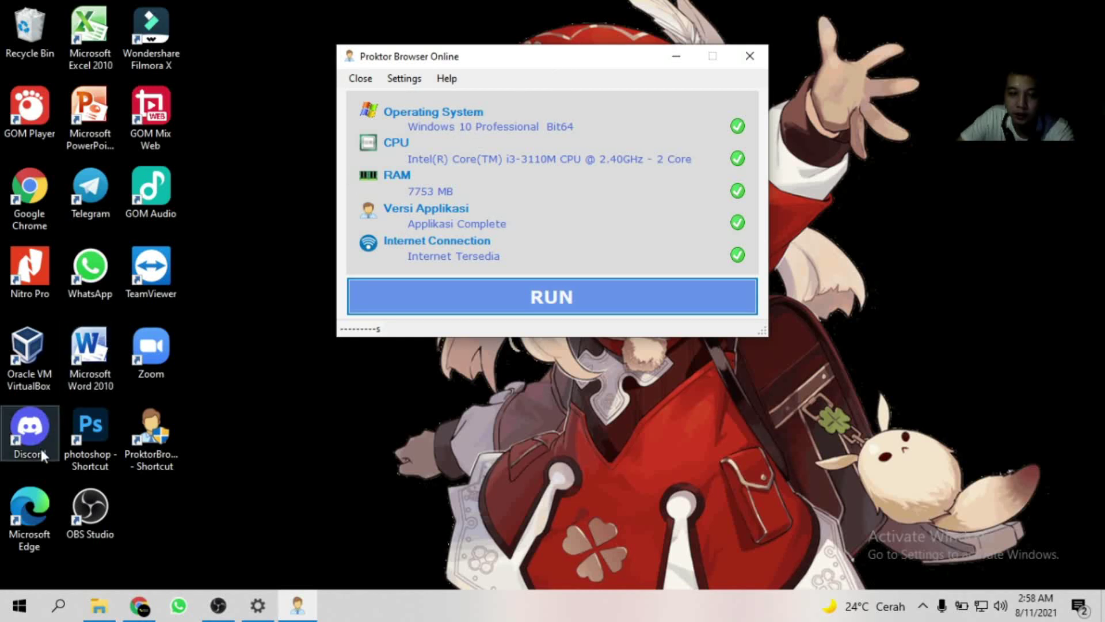
{"action": "left_click_drag", "start_coordinate": [501, 61], "coordinate": [534, 127]}
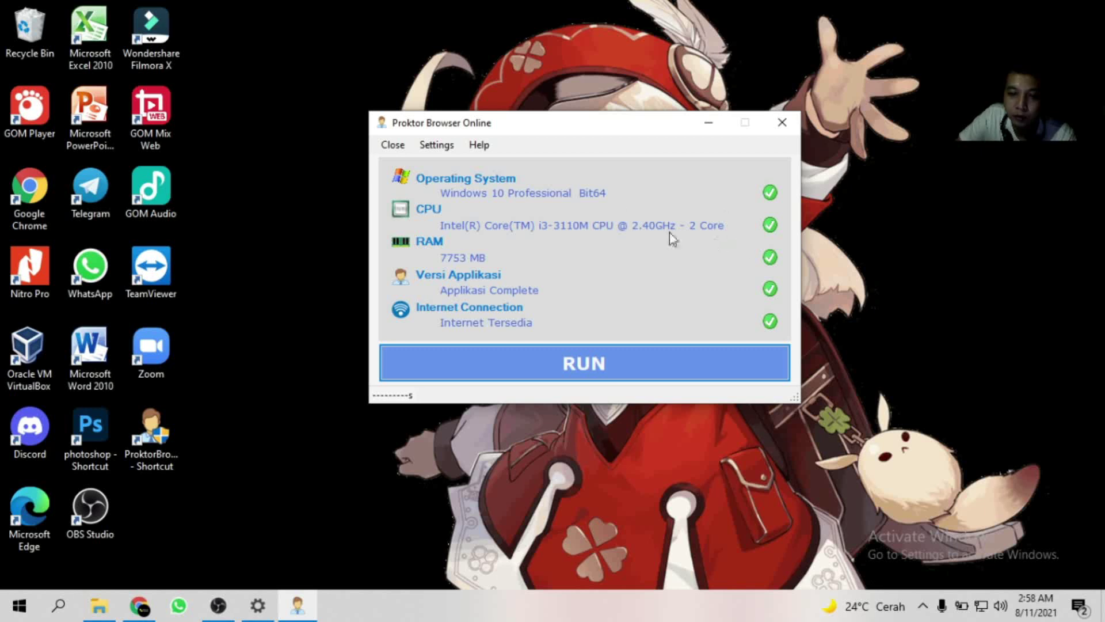
{"action": "left_click_drag", "start_coordinate": [578, 128], "coordinate": [512, 110]}
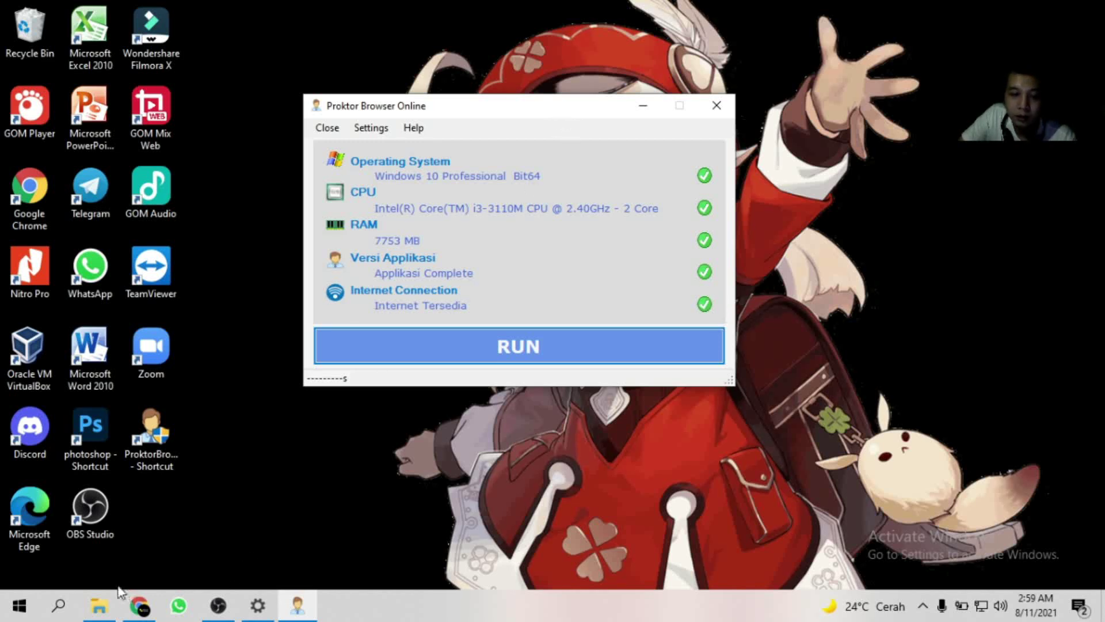
Close the YouTube Chrome window and load speedtest.net/id in a new Chrome window via 'spe'.
{"action": "left_click", "coordinate": [139, 605]}
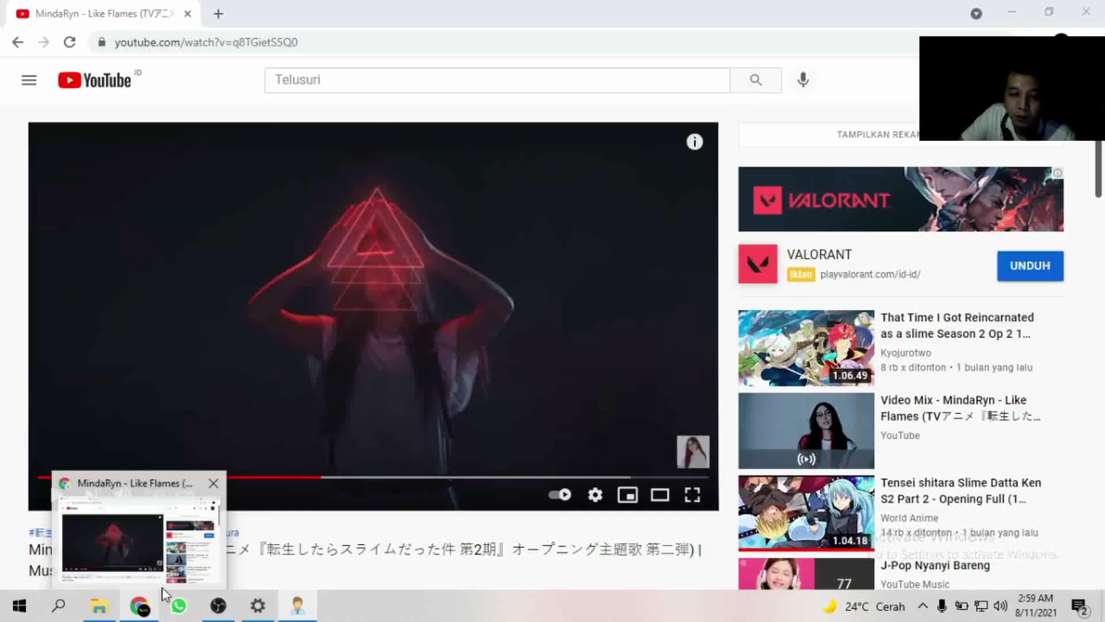
{"action": "left_click", "coordinate": [205, 489]}
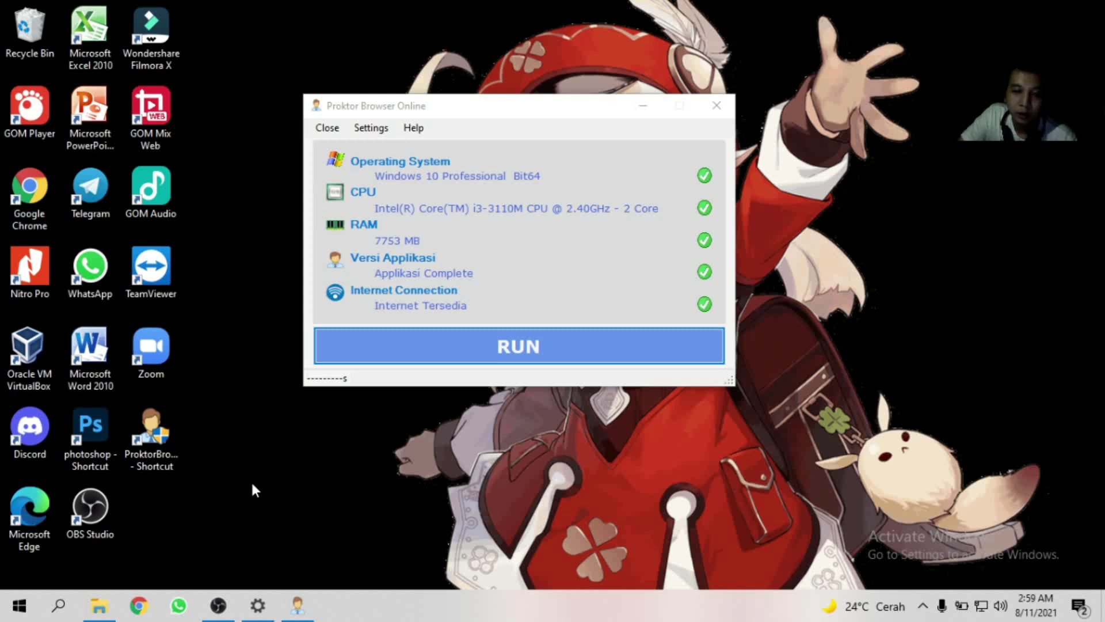
{"action": "left_click", "coordinate": [139, 606]}
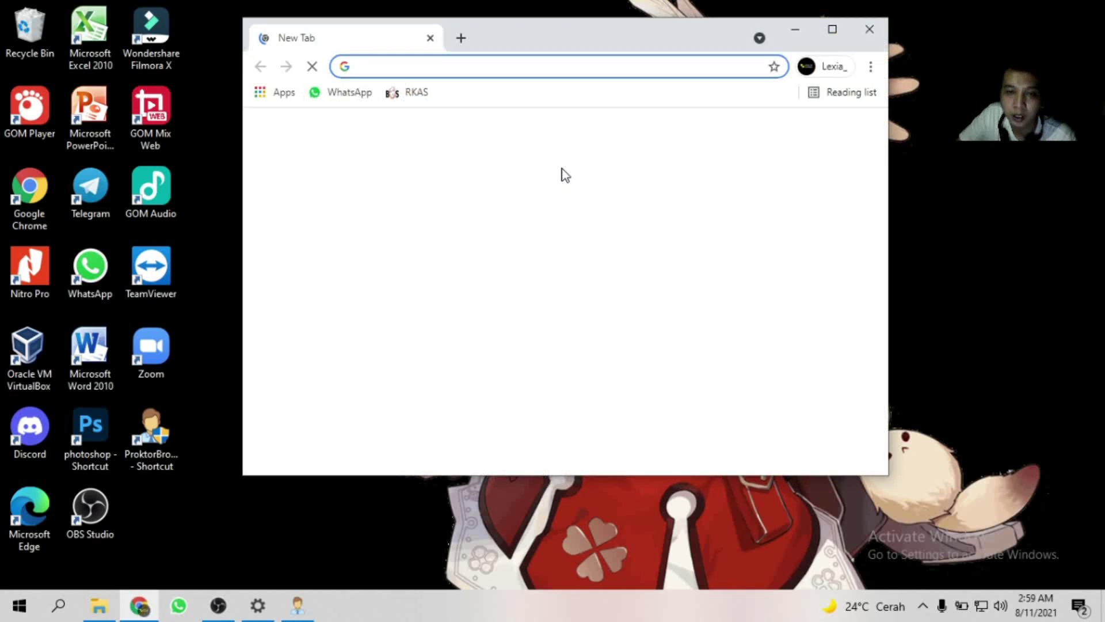
{"action": "left_click", "coordinate": [678, 72]}
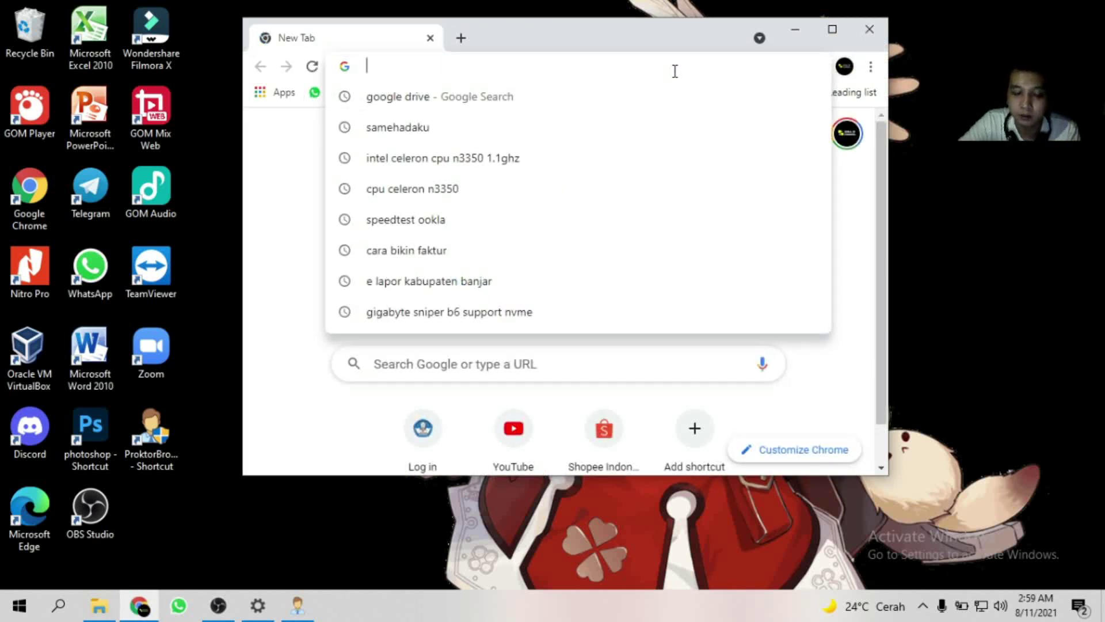
{"action": "type", "text": "speedtest.net/id"}
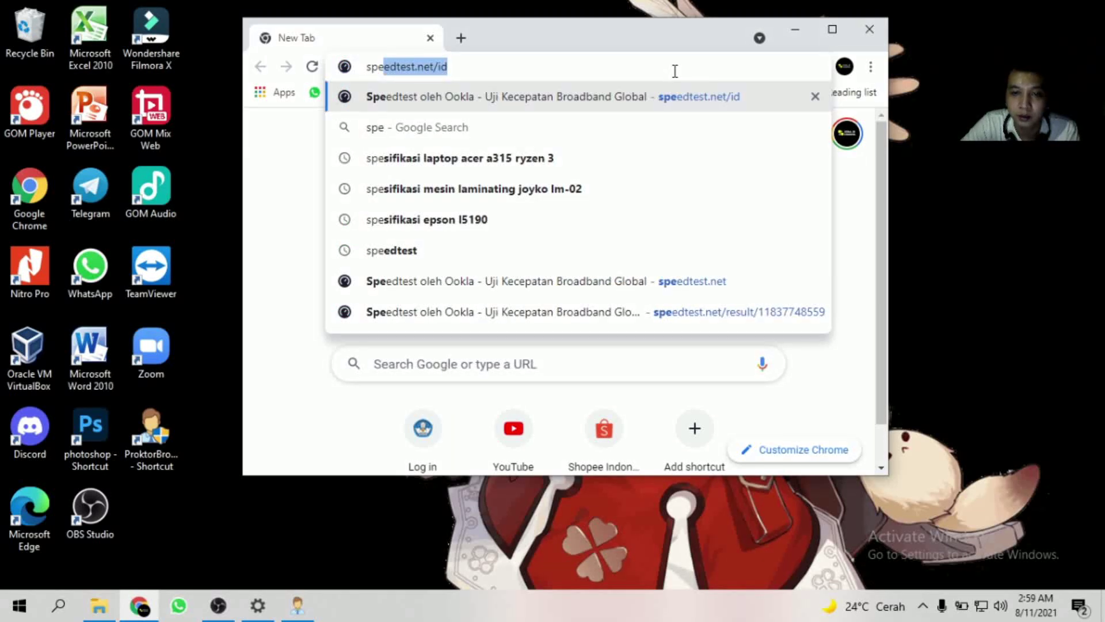
{"action": "key", "text": "Return"}
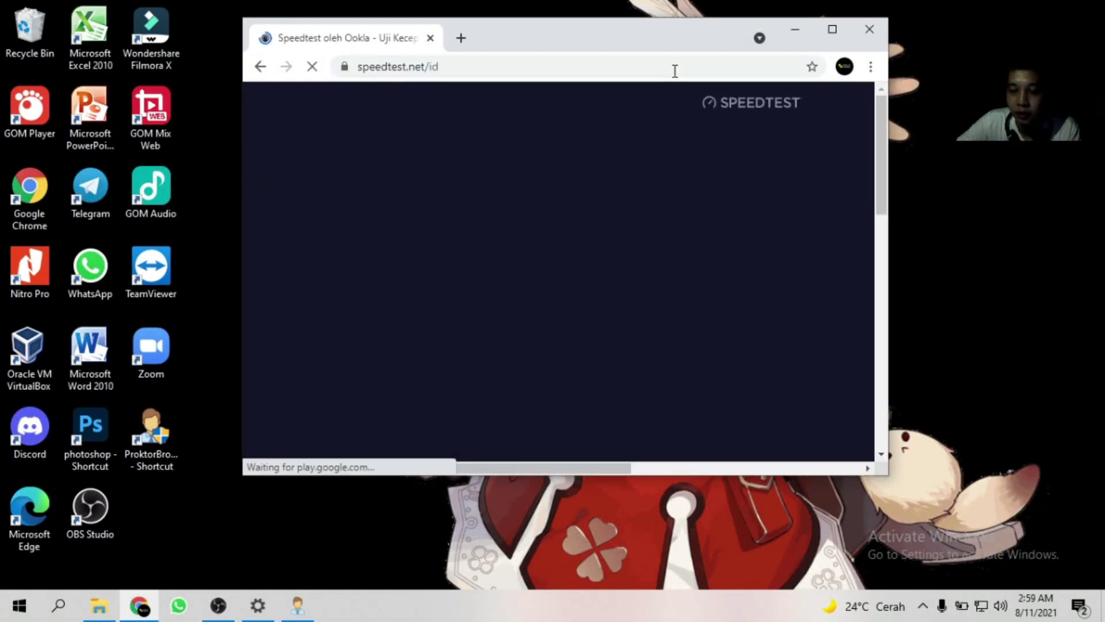
Maximize the Speedtest window and scroll to the MULAI button with Telkom and Banjarmasin server info.
{"action": "left_click", "coordinate": [832, 30]}
{"action": "mouse_move", "coordinate": [825, 88]}
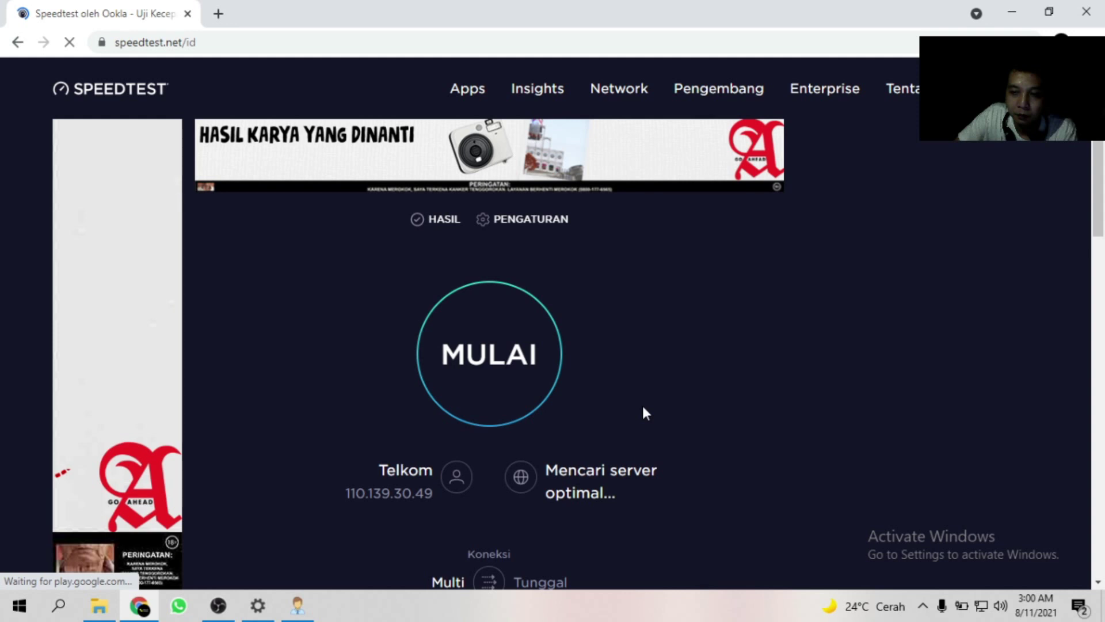
{"action": "scroll", "coordinate": [645, 412], "scroll_direction": "down", "scroll_amount": 1}
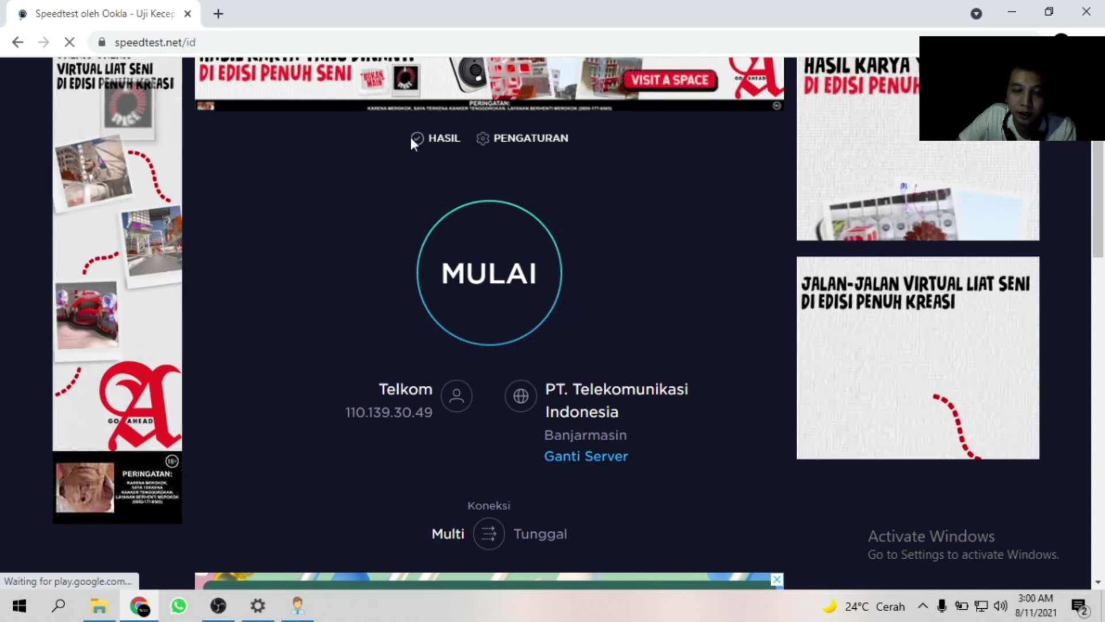
Start the Speedtest run and follow it through ping 2 ms and the download phase.
{"action": "left_click", "coordinate": [496, 298]}
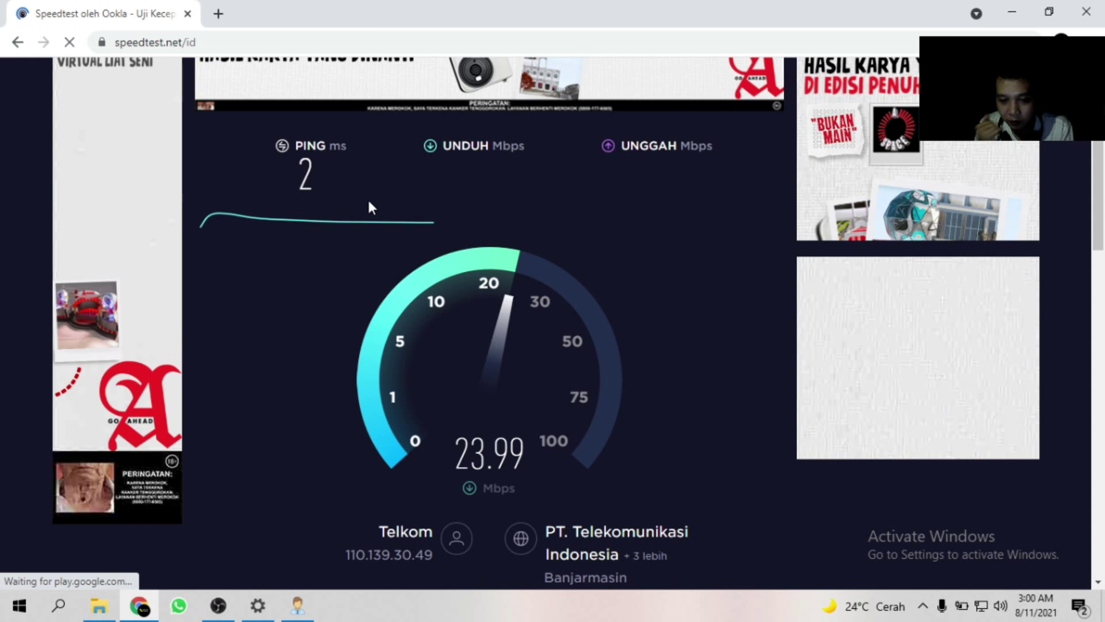
{"action": "scroll", "coordinate": [368, 202], "scroll_direction": "down", "scroll_amount": 1}
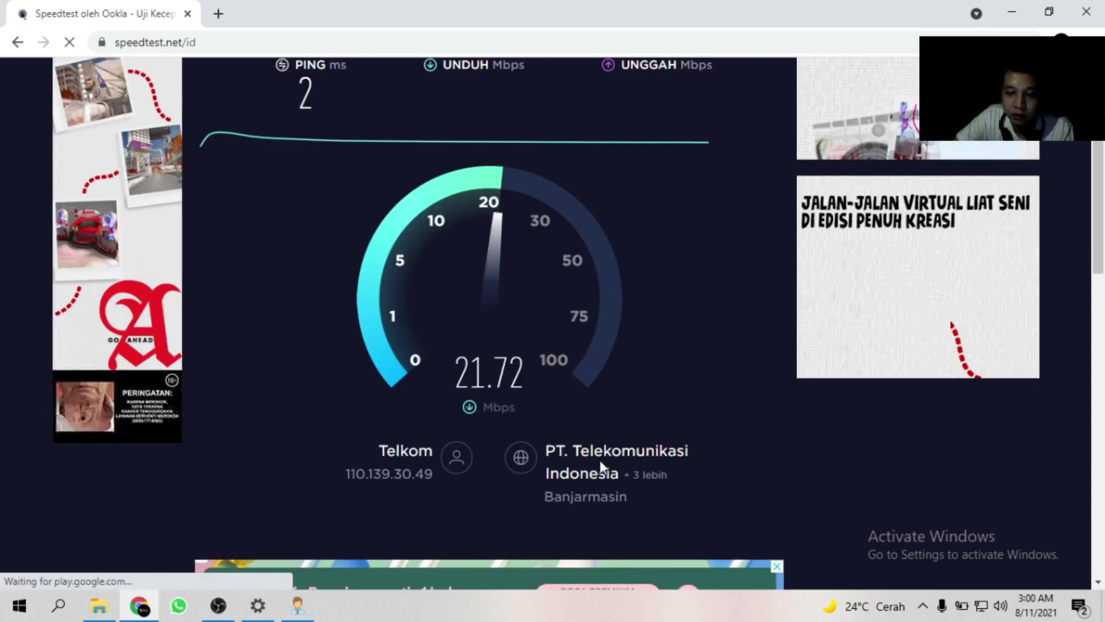
{"action": "scroll", "coordinate": [660, 443], "scroll_direction": "up", "scroll_amount": 1}
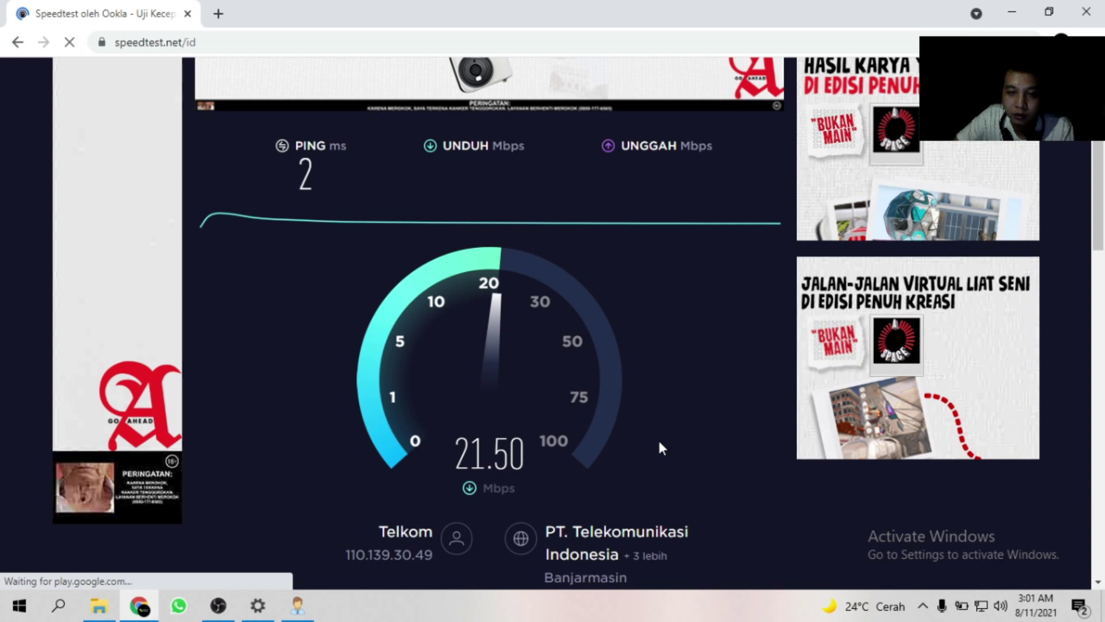
{"action": "scroll", "coordinate": [516, 395], "scroll_direction": "up", "scroll_amount": 2}
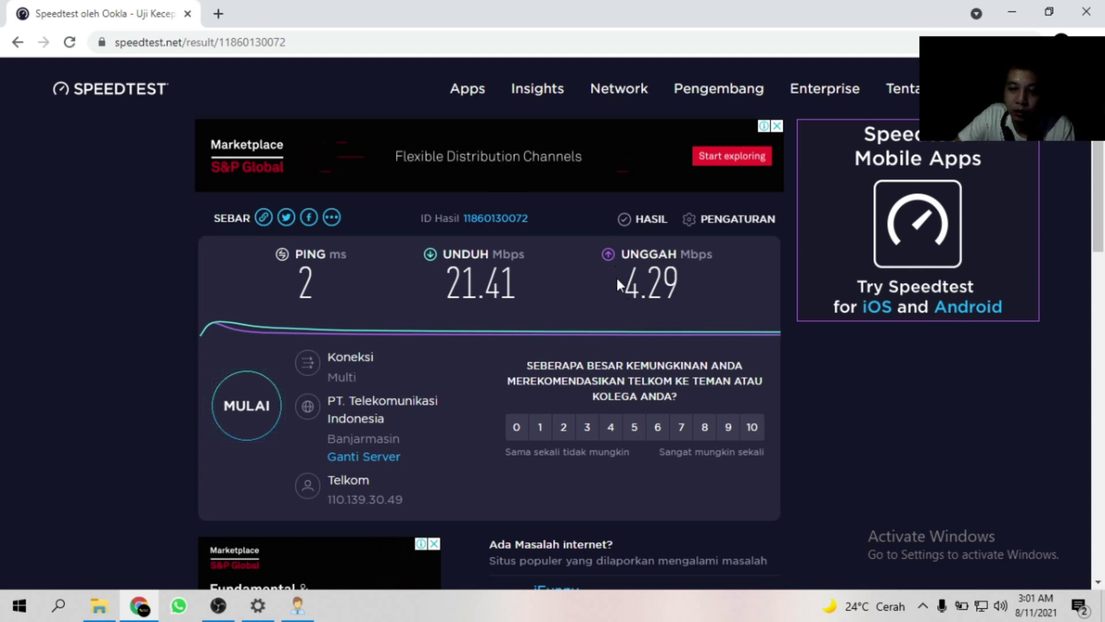
Highlight the 4.29 Mbps upload and ping results, then close the Chrome window.
{"action": "left_click_drag", "start_coordinate": [624, 282], "coordinate": [696, 278]}
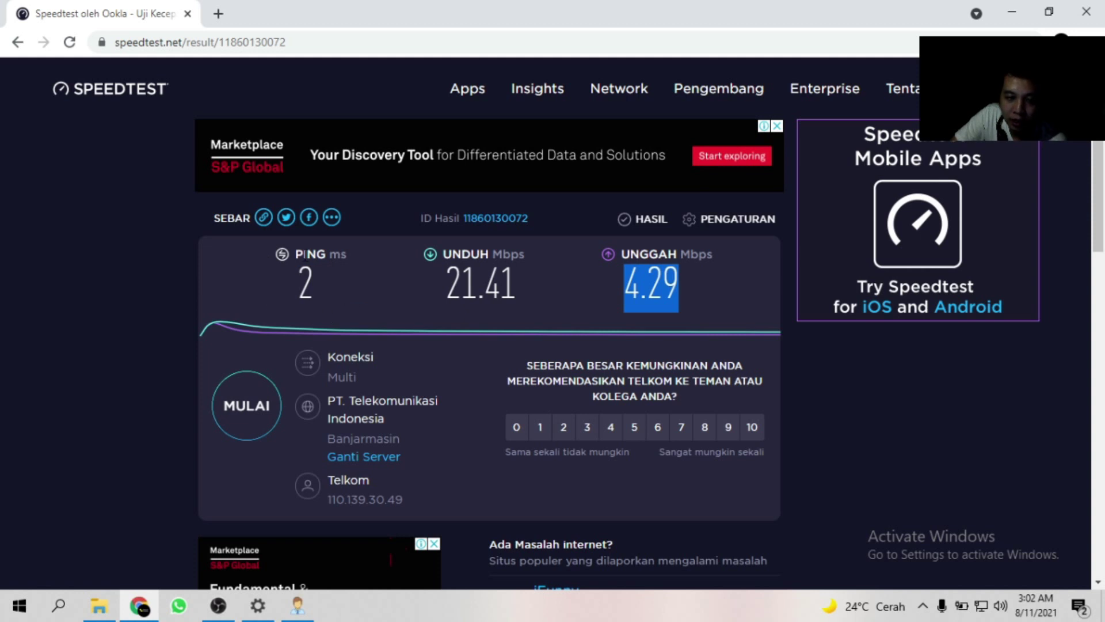
{"action": "left_click_drag", "start_coordinate": [295, 255], "coordinate": [341, 294]}
{"action": "double_click", "coordinate": [307, 255]}
{"action": "left_click", "coordinate": [274, 313]}
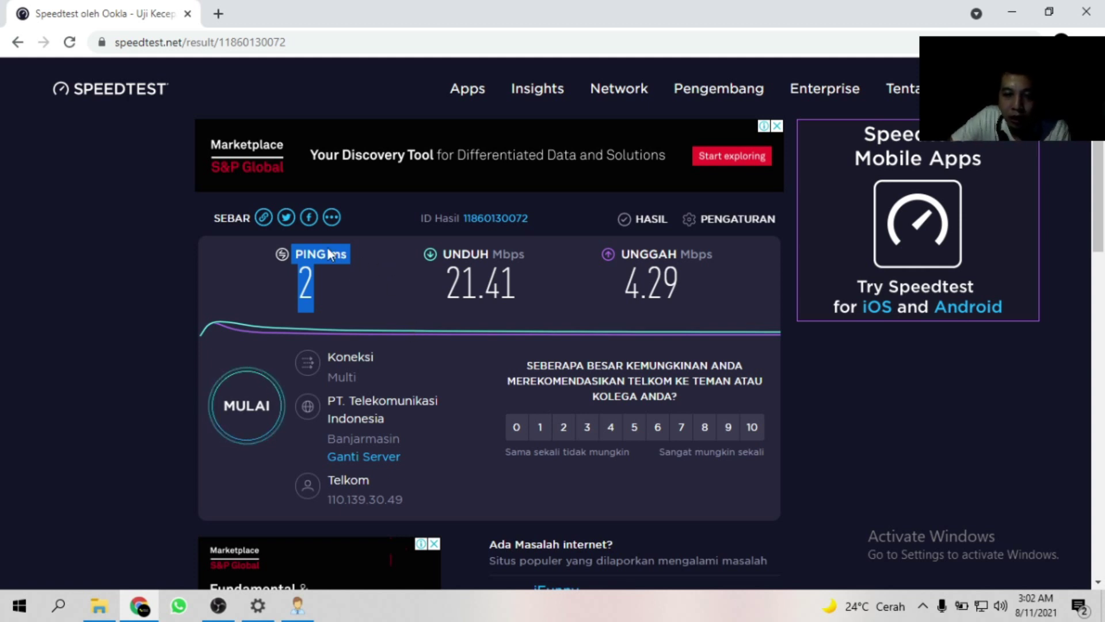
{"action": "left_click", "coordinate": [357, 275]}
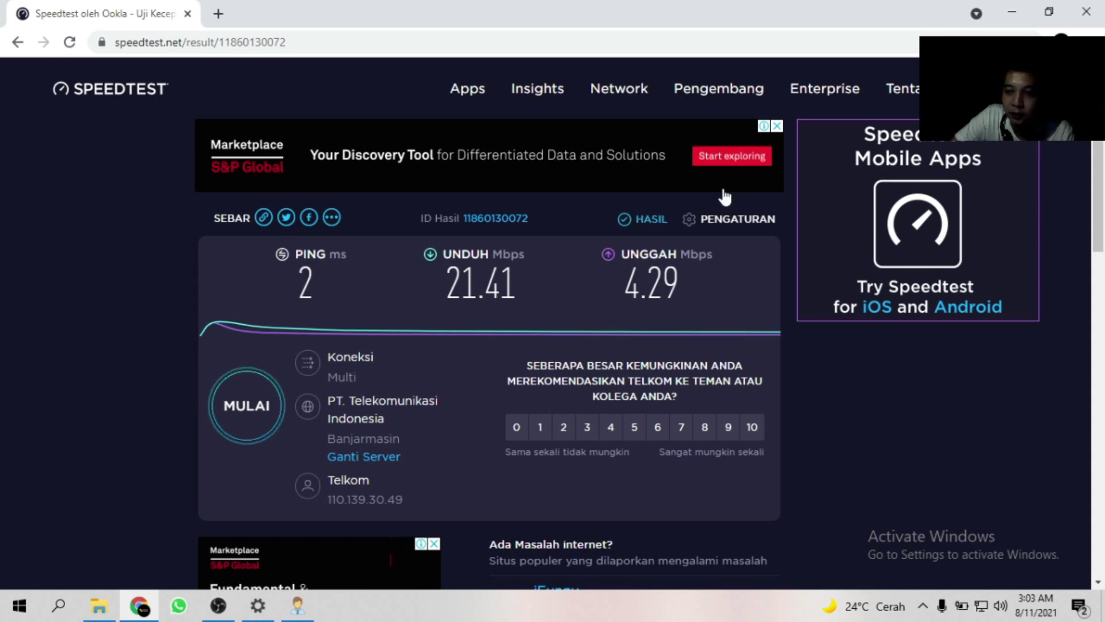
{"action": "left_click", "coordinate": [1084, 18]}
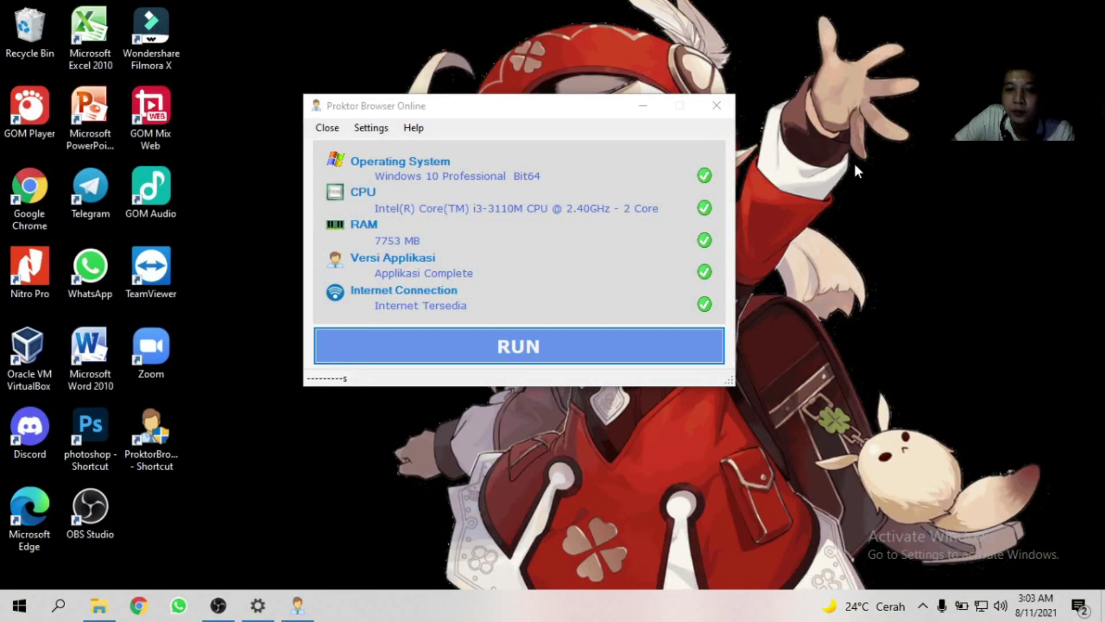
{"action": "right_click", "coordinate": [855, 162]}
{"action": "left_click", "coordinate": [903, 219]}
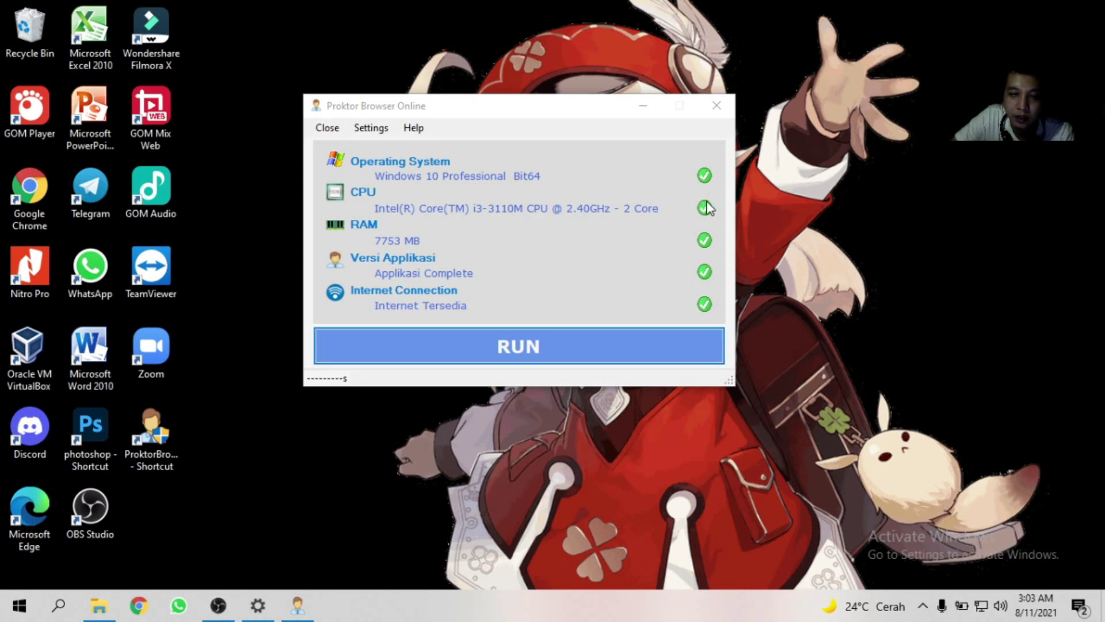
{"action": "left_click", "coordinate": [535, 344]}
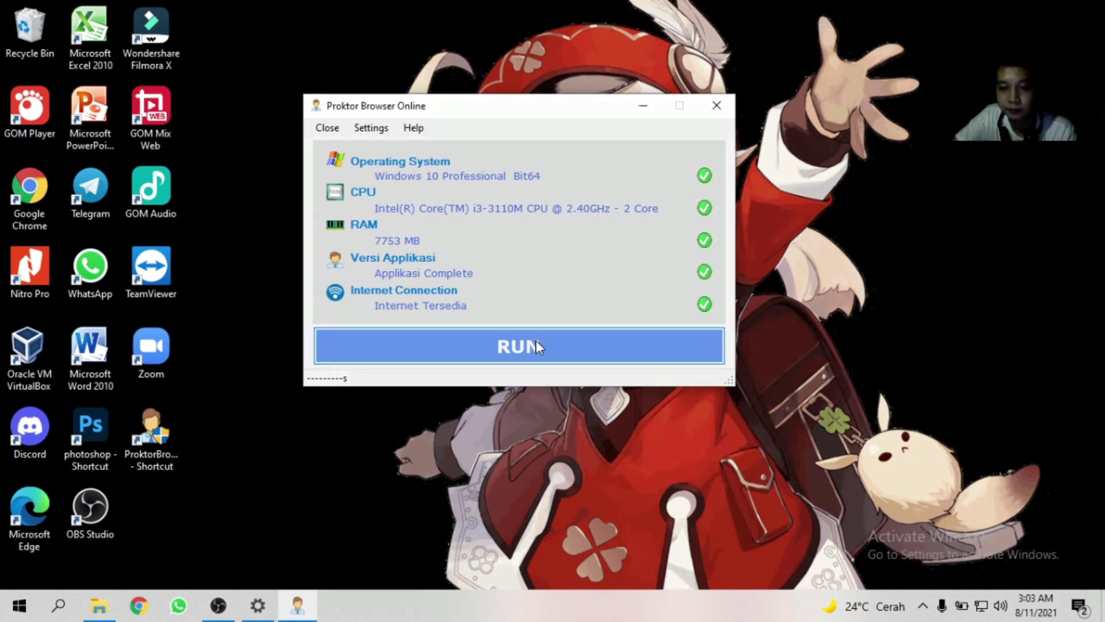
Launch the exam browser with RUN after the system check to bring up the CBT Sync login page.
{"action": "left_click", "coordinate": [395, 348]}
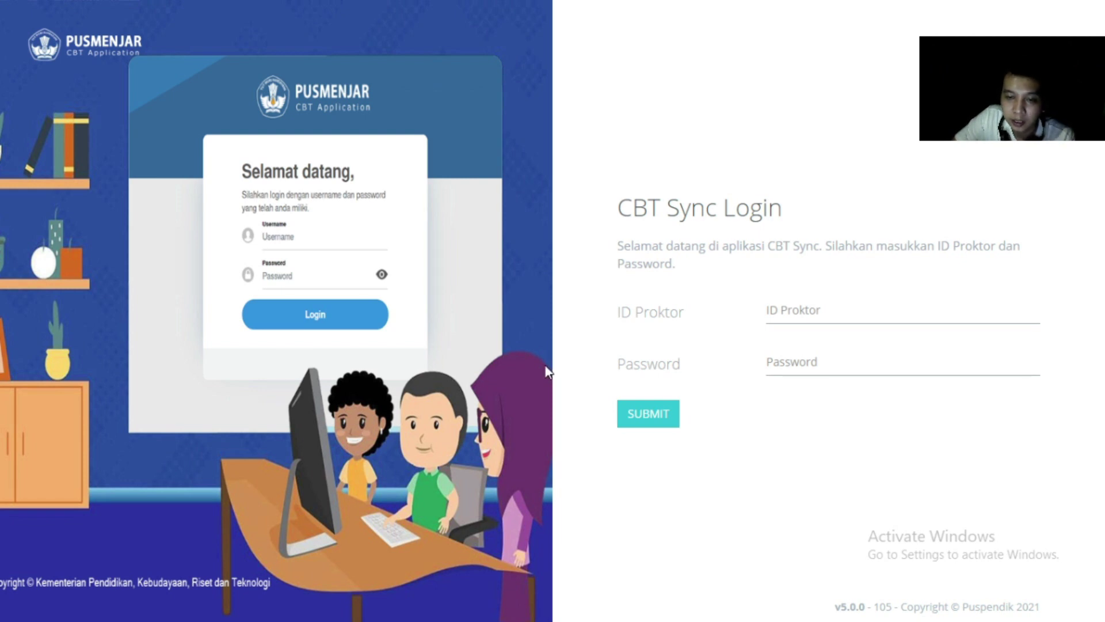
Enter the proctor ID, after correcting a few mistyped attempts, and the password, then submit the login.
{"action": "left_click", "coordinate": [879, 314]}
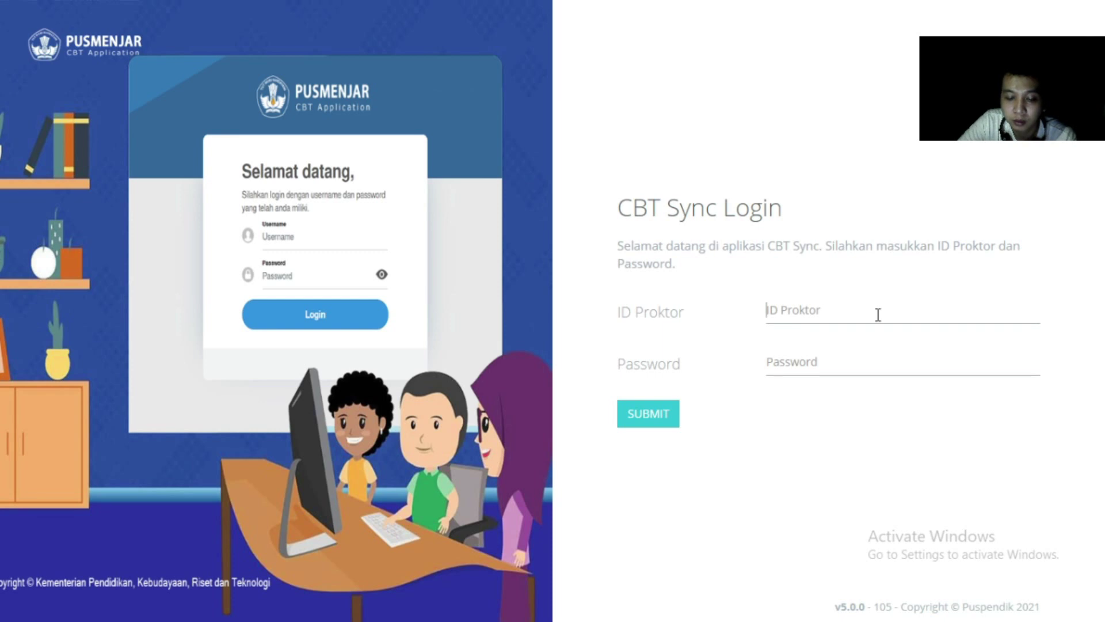
{"action": "type", "text": "P"}
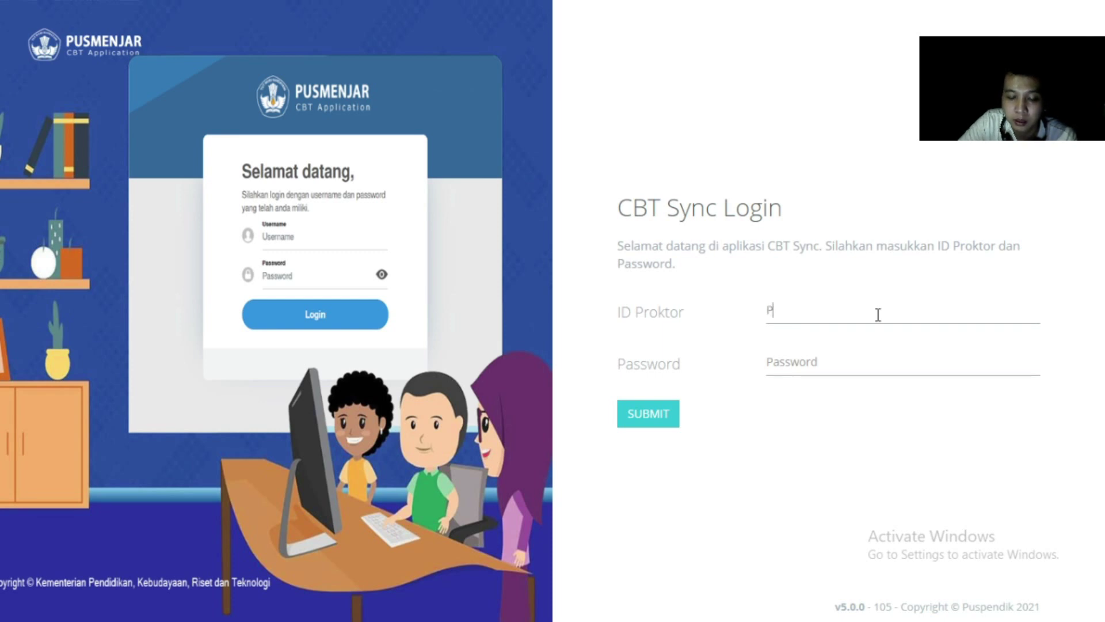
{"action": "type", "text": "ROME"}
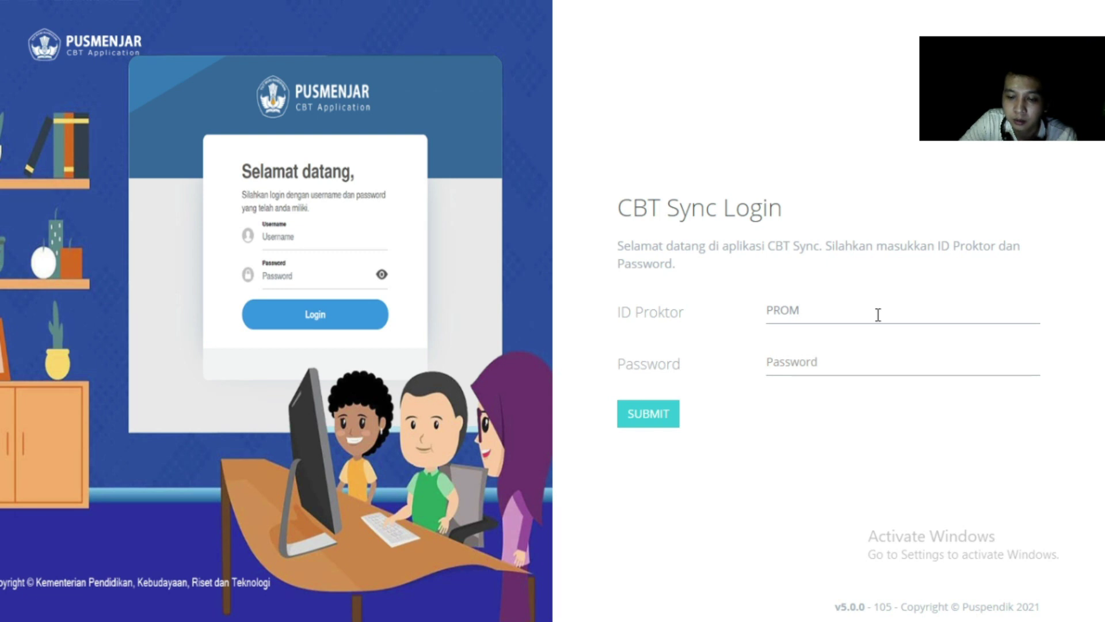
{"action": "key", "text": "BackSpace"}
{"action": "type", "text": "K"}
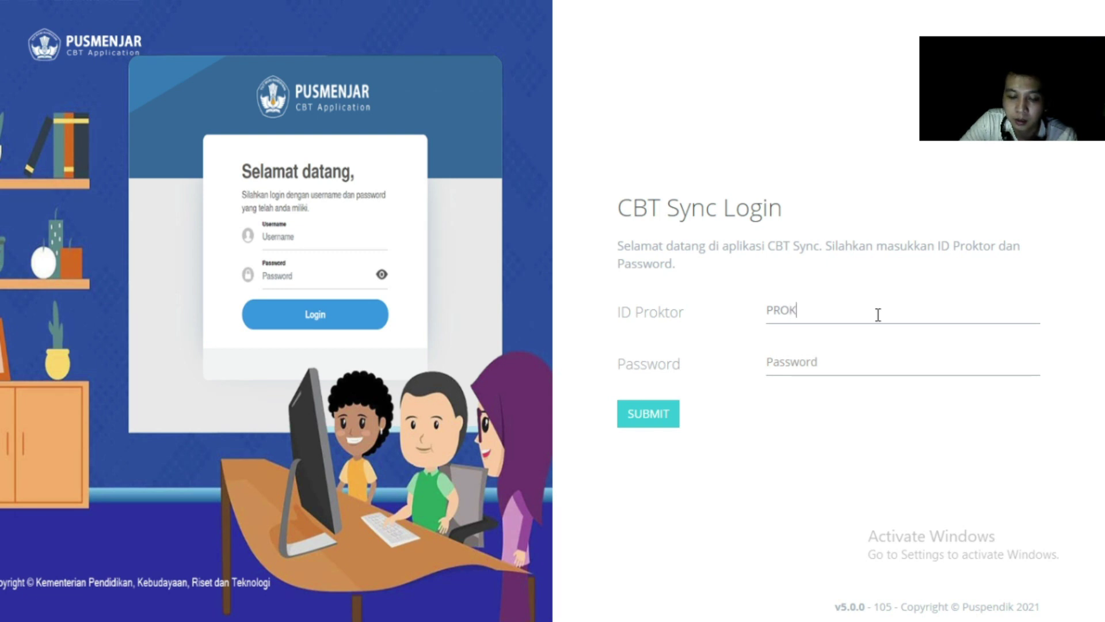
{"action": "type", "text": "TOR"}
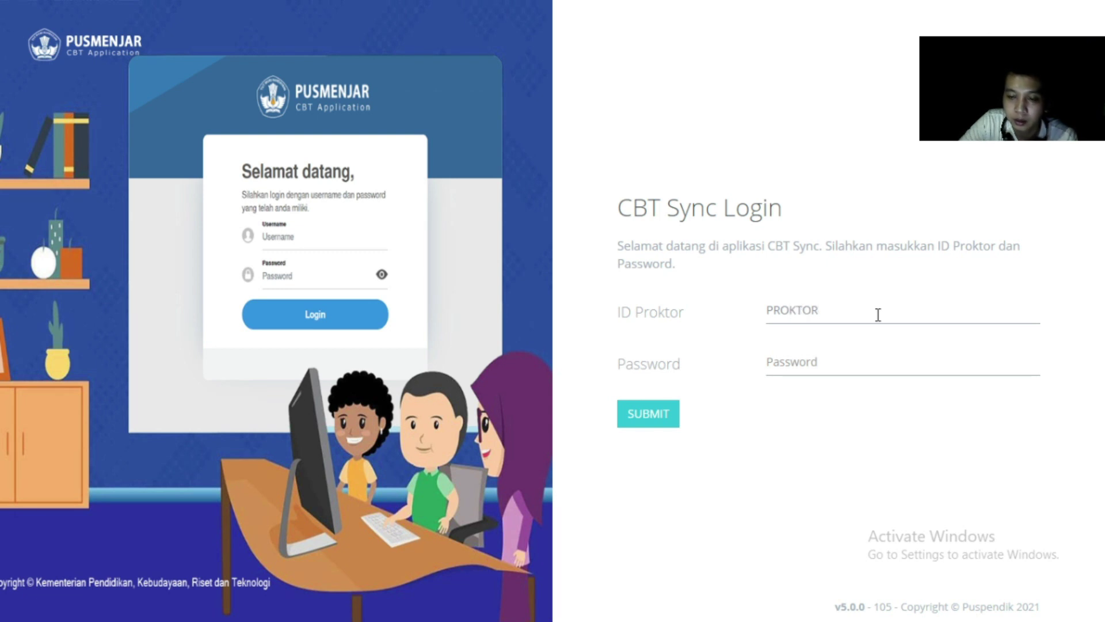
{"action": "key", "text": "BackSpace"}
{"action": "key", "text": "BackSpace"}
{"action": "key", "text": "BackSpace"}
{"action": "key", "text": "BackSpace"}
{"action": "key", "text": "BackSpace"}
{"action": "key", "text": "BackSpace"}
{"action": "key", "text": "BackSpace"}
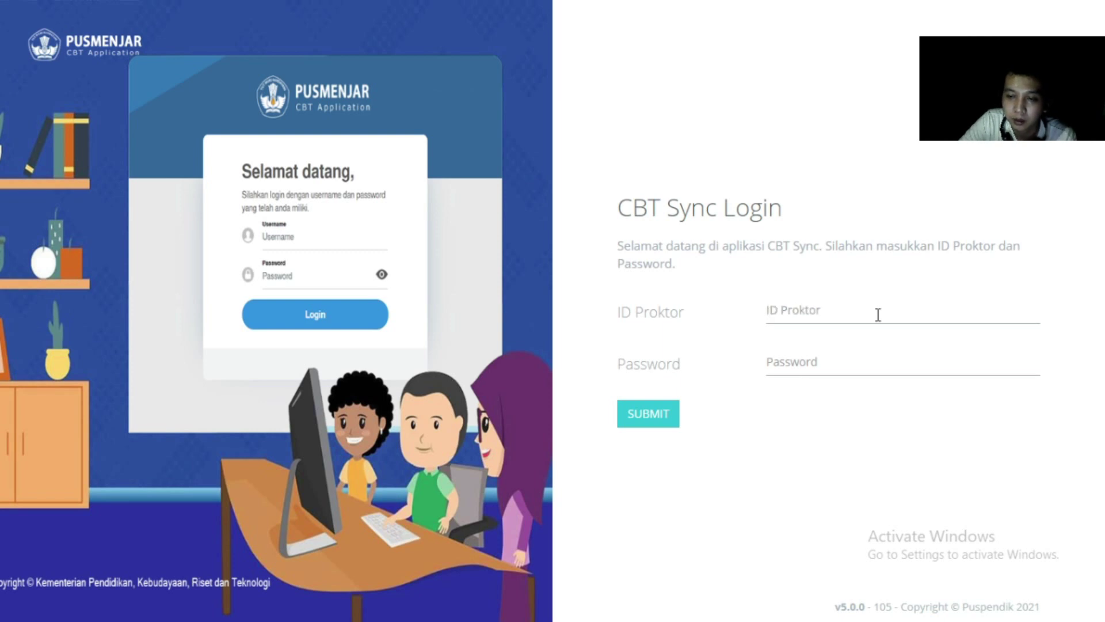
{"action": "type", "text": "AKU"}
{"action": "key", "text": "BackSpace"}
{"action": "key", "text": "BackSpace"}
{"action": "key", "text": "BackSpace"}
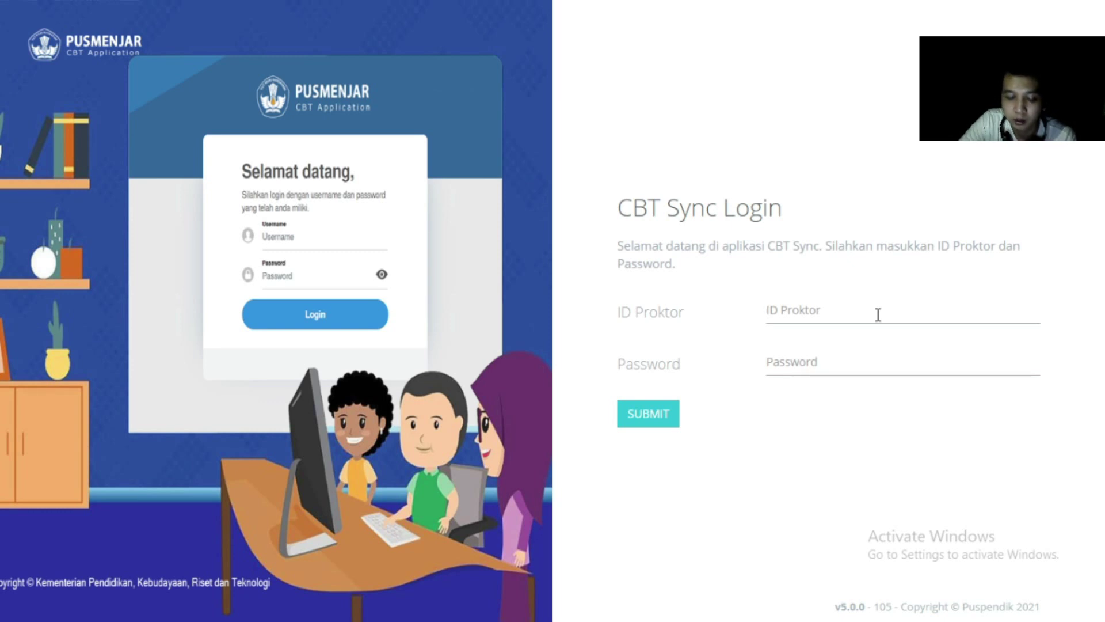
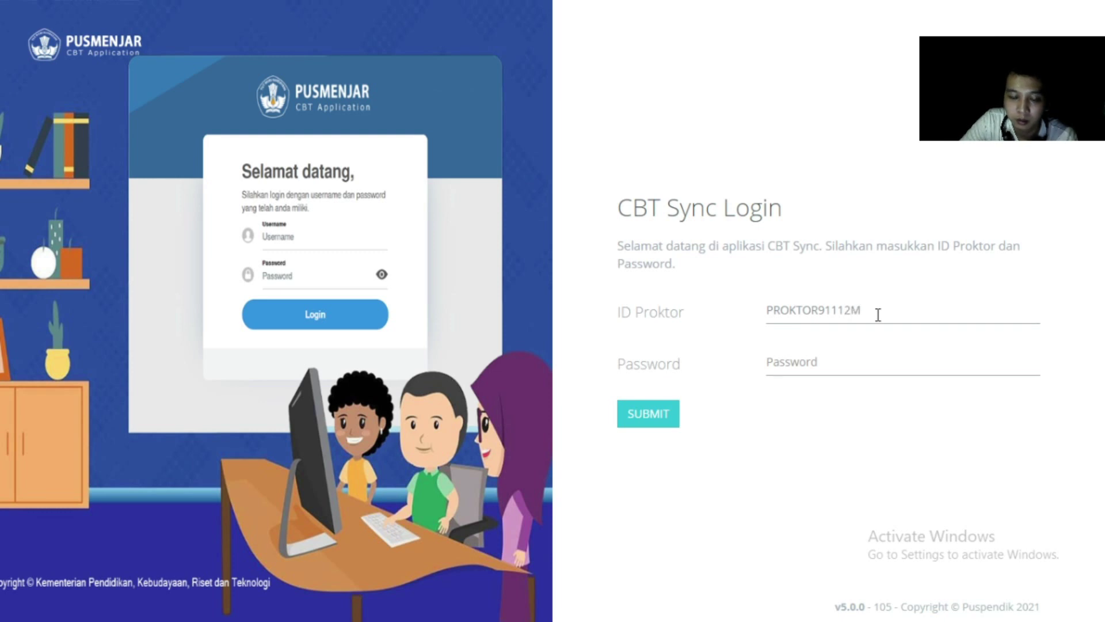
{"action": "key", "text": "Tab"}
{"action": "type", "text": "••"}
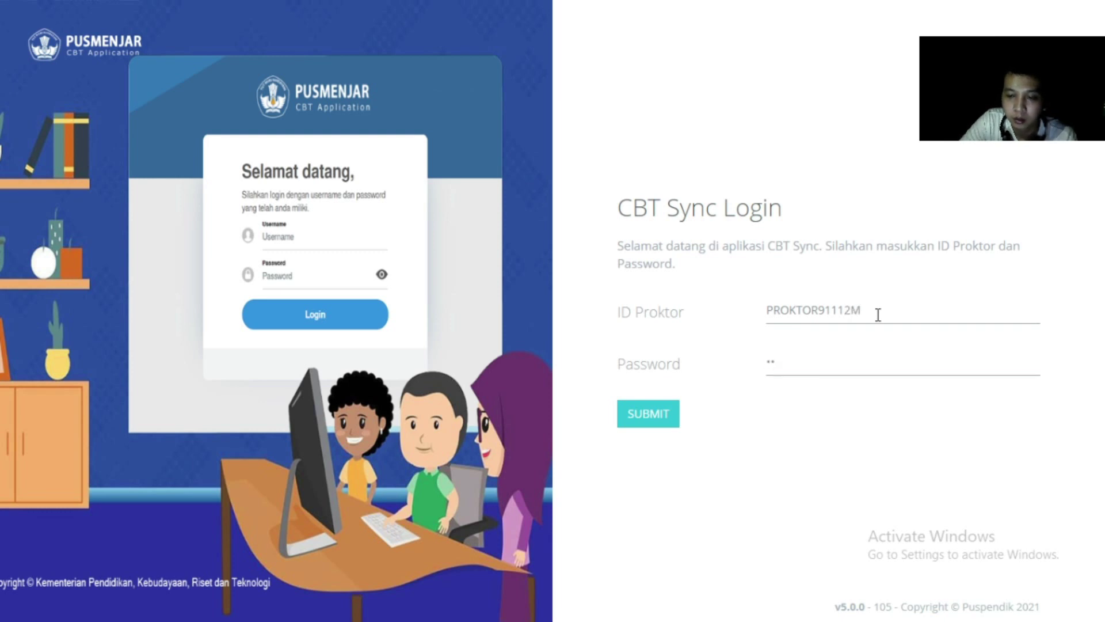
{"action": "type", "text": "•••"}
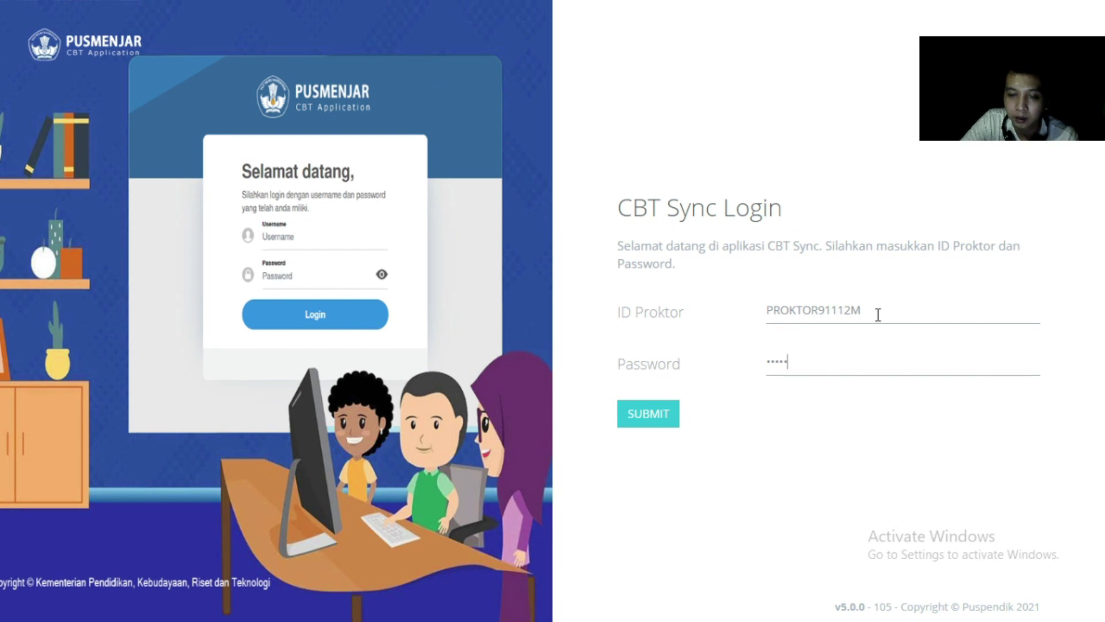
{"action": "left_click", "coordinate": [633, 414]}
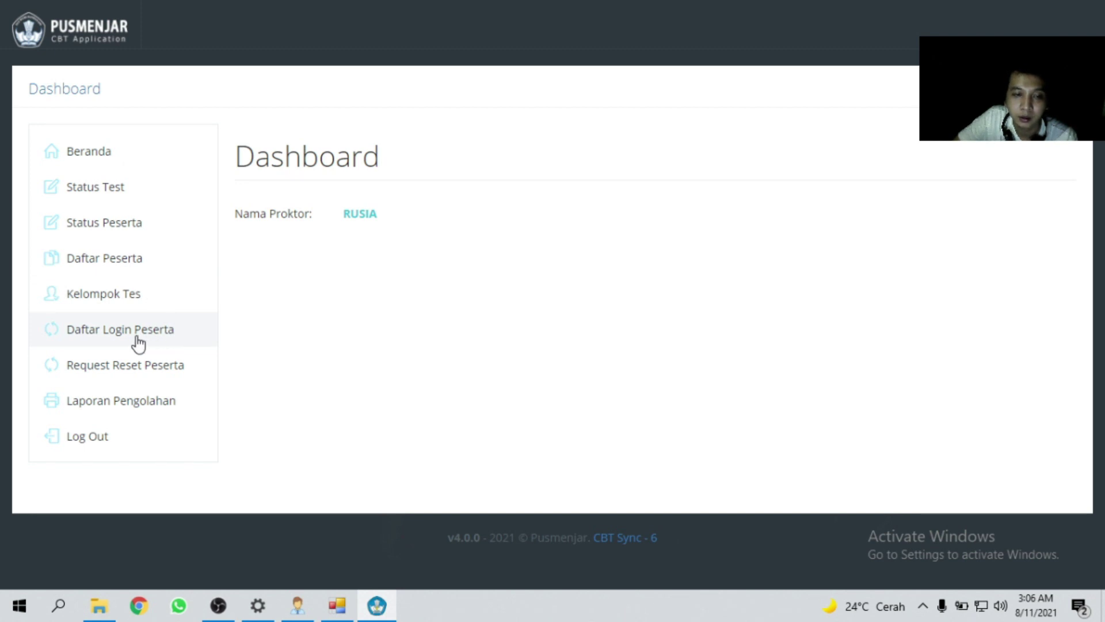
Open the Daftar Login Peserta list from the Dashboard sidebar.
{"action": "left_click", "coordinate": [138, 344]}
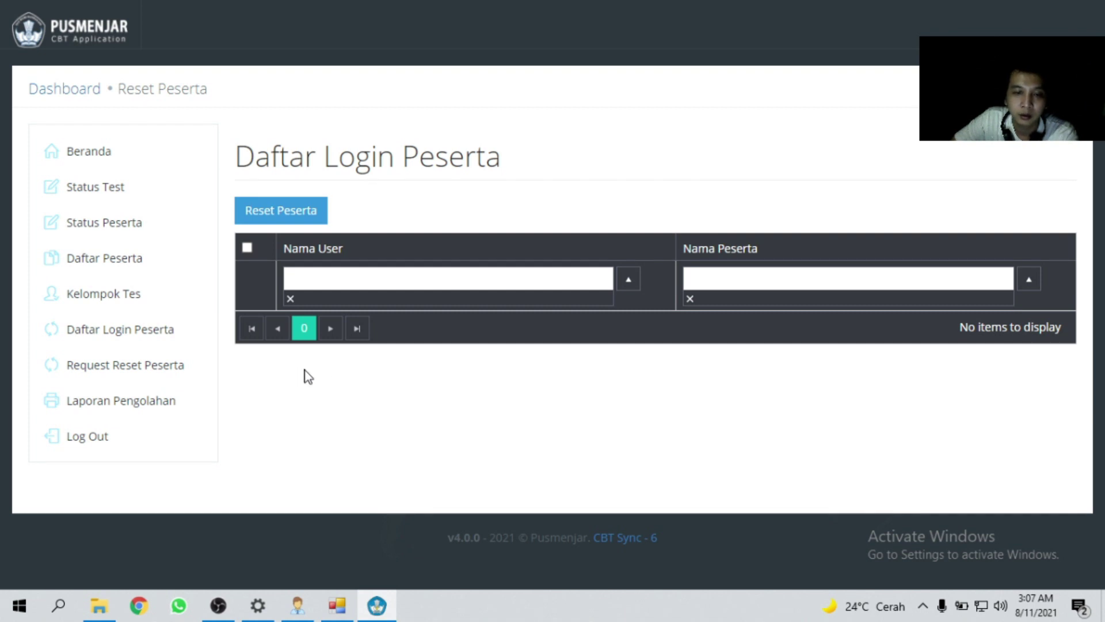
Sort the empty login list by Nama User, then go to Request Reset Peserta.
{"action": "left_click", "coordinate": [449, 291]}
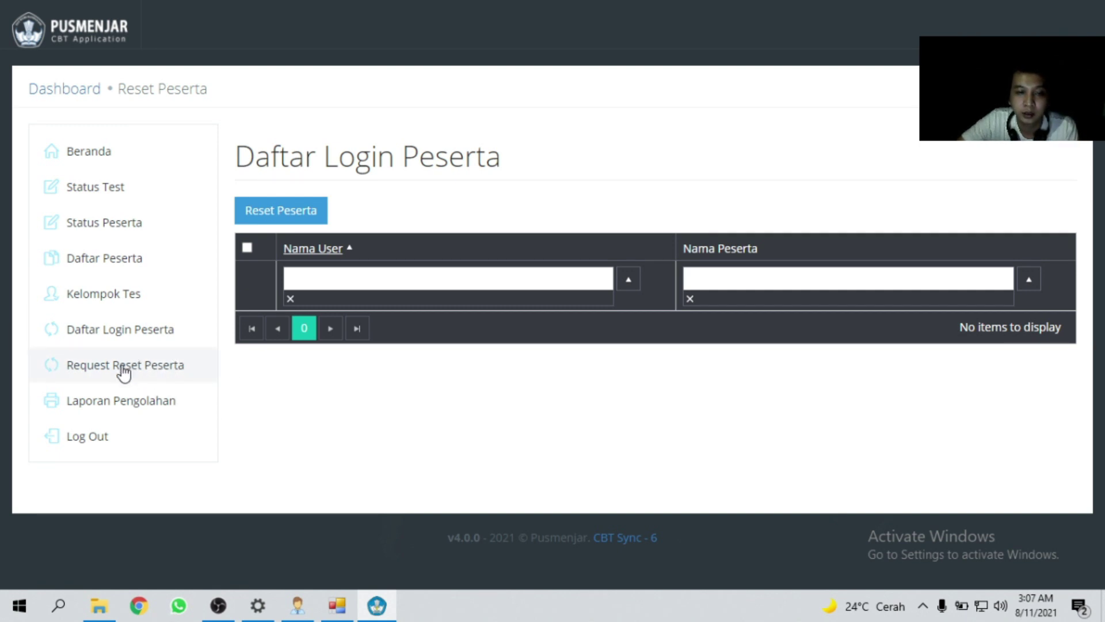
{"action": "left_click", "coordinate": [123, 368]}
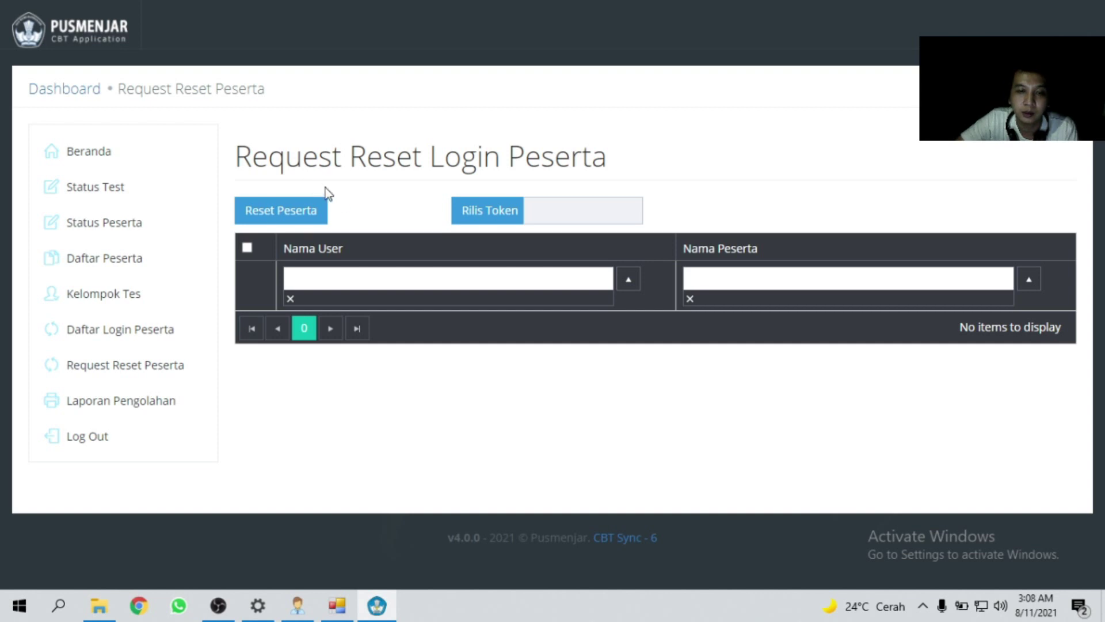
Select all in the reset list, return to Daftar Login Peserta, then go to Kelompok Tes.
{"action": "left_click", "coordinate": [248, 249]}
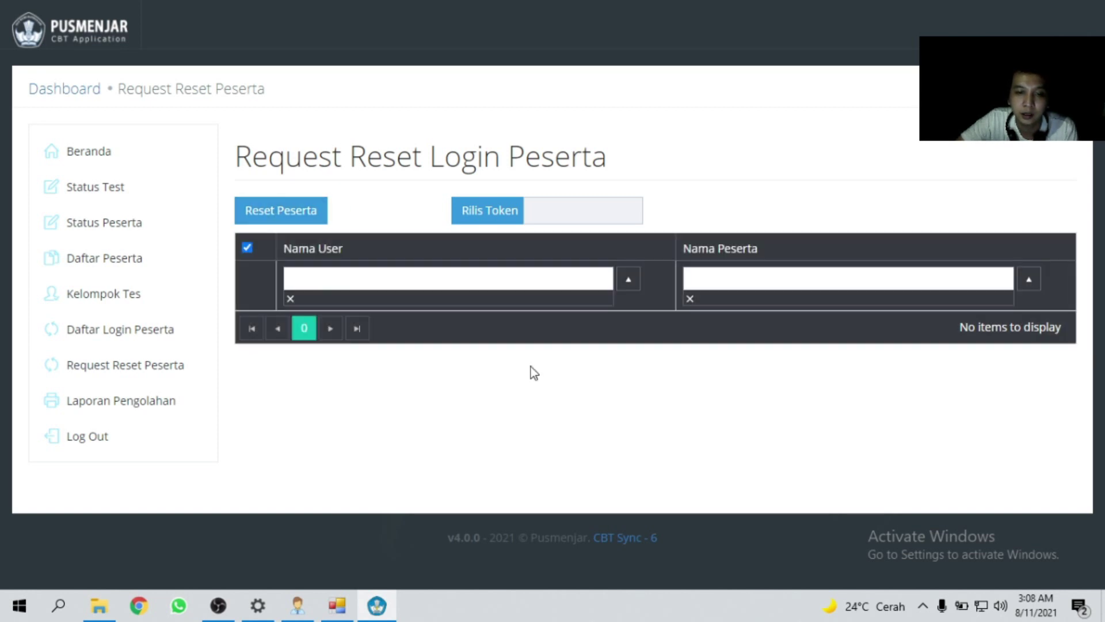
{"action": "left_click", "coordinate": [128, 327]}
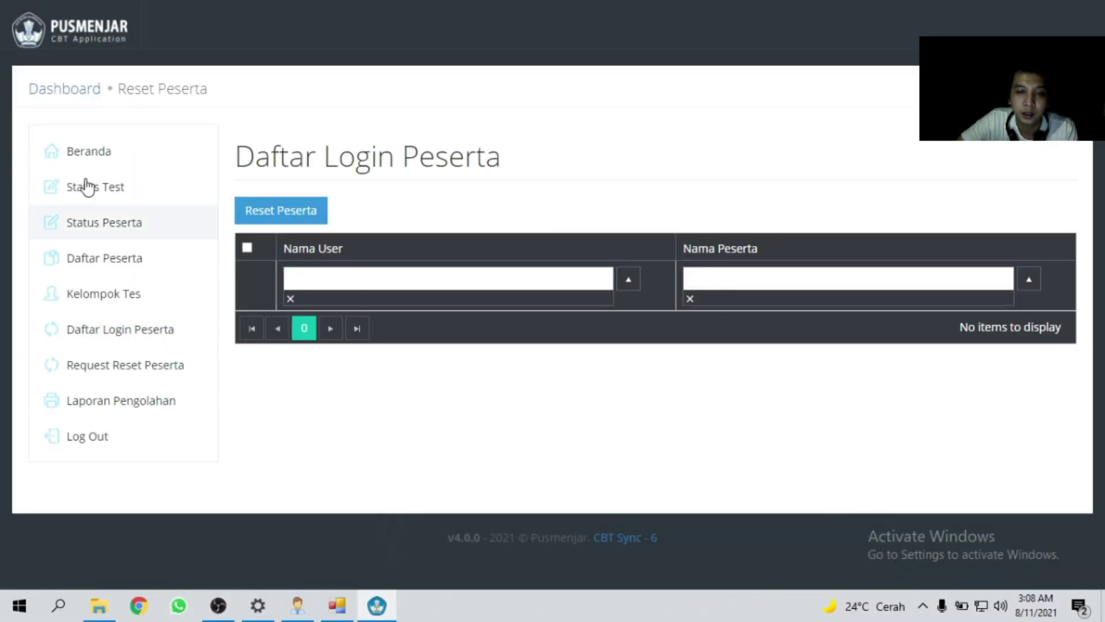
{"action": "left_click", "coordinate": [97, 305]}
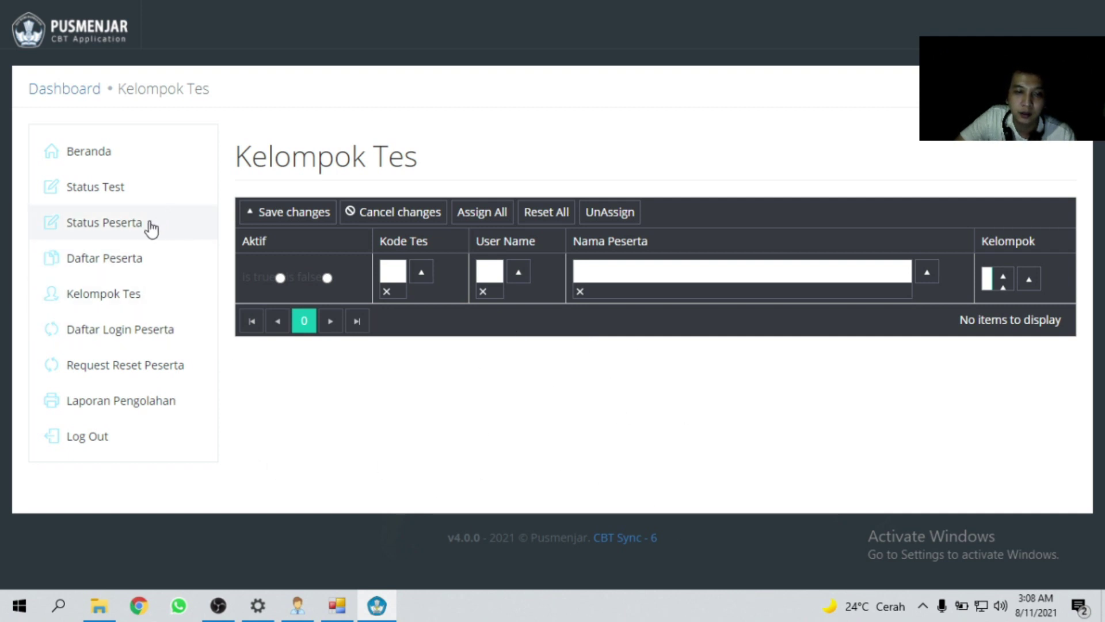
Look through the Daftar Peserta table, then move on to Status Peserta.
{"action": "left_click", "coordinate": [109, 259]}
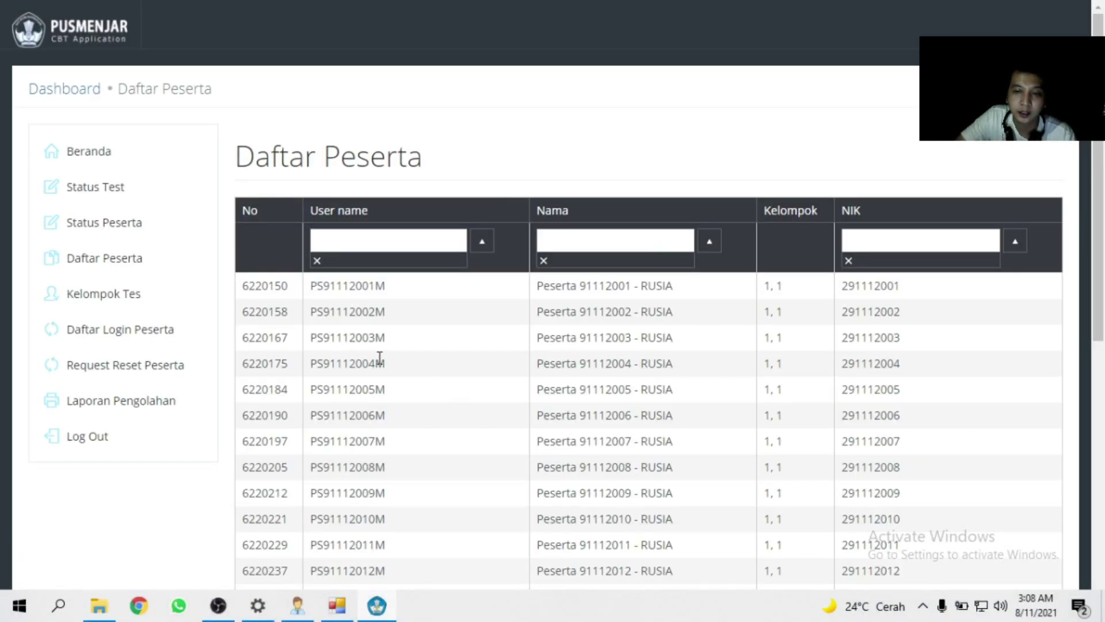
{"action": "scroll", "coordinate": [609, 388], "scroll_direction": "down", "scroll_amount": 6}
{"action": "scroll", "coordinate": [593, 380], "scroll_direction": "up", "scroll_amount": 6}
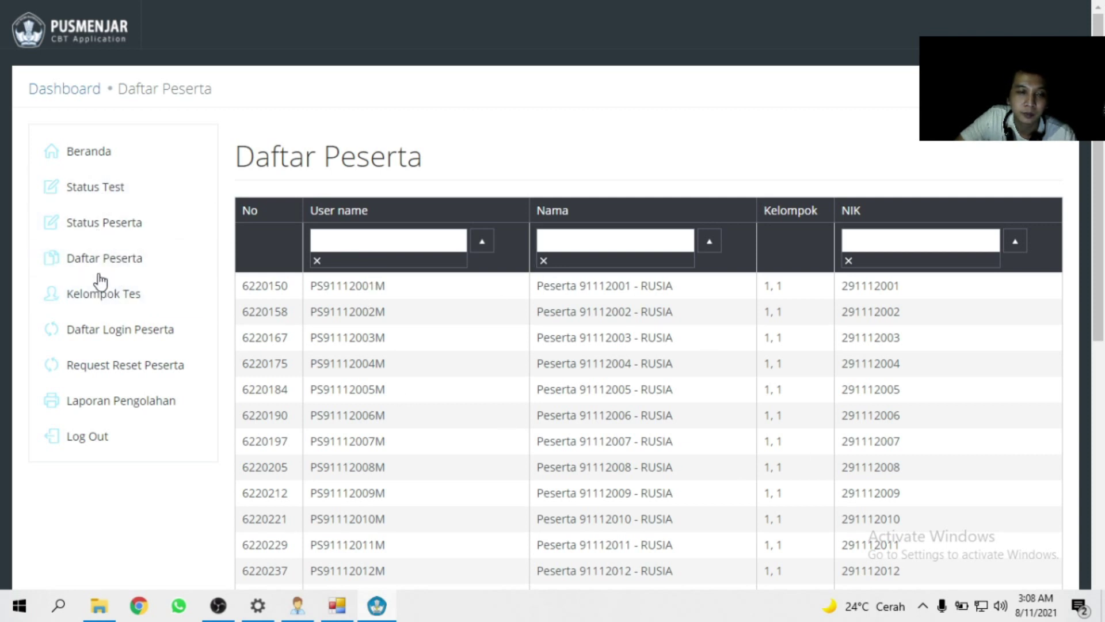
{"action": "left_click", "coordinate": [147, 223]}
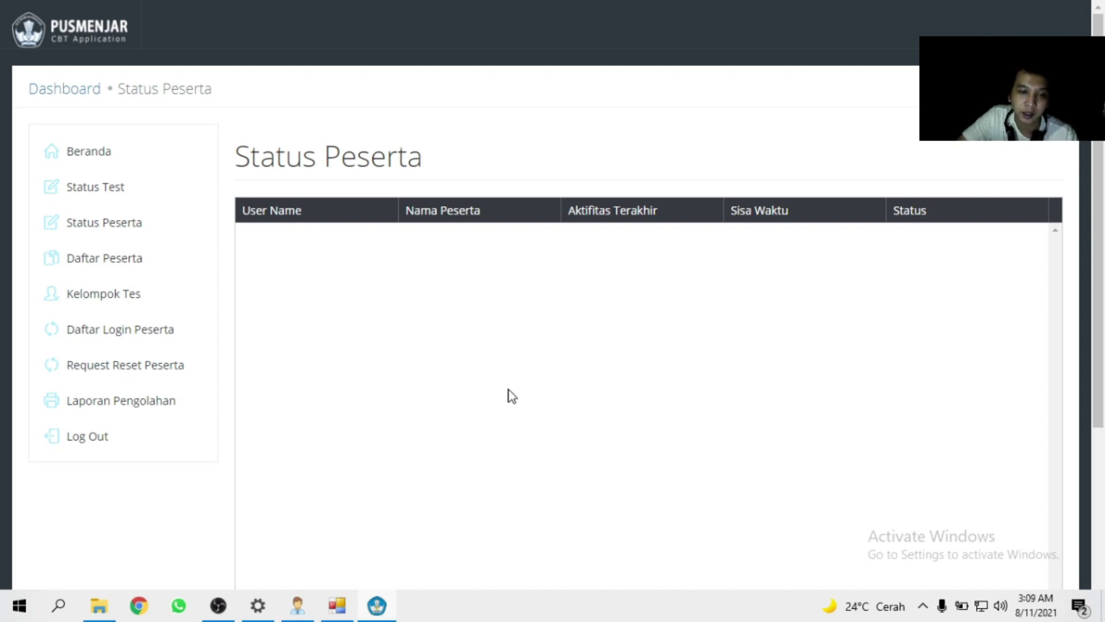
Open Status Tes and highlight its no-tests warning message, then clear the selection.
{"action": "left_click", "coordinate": [131, 199]}
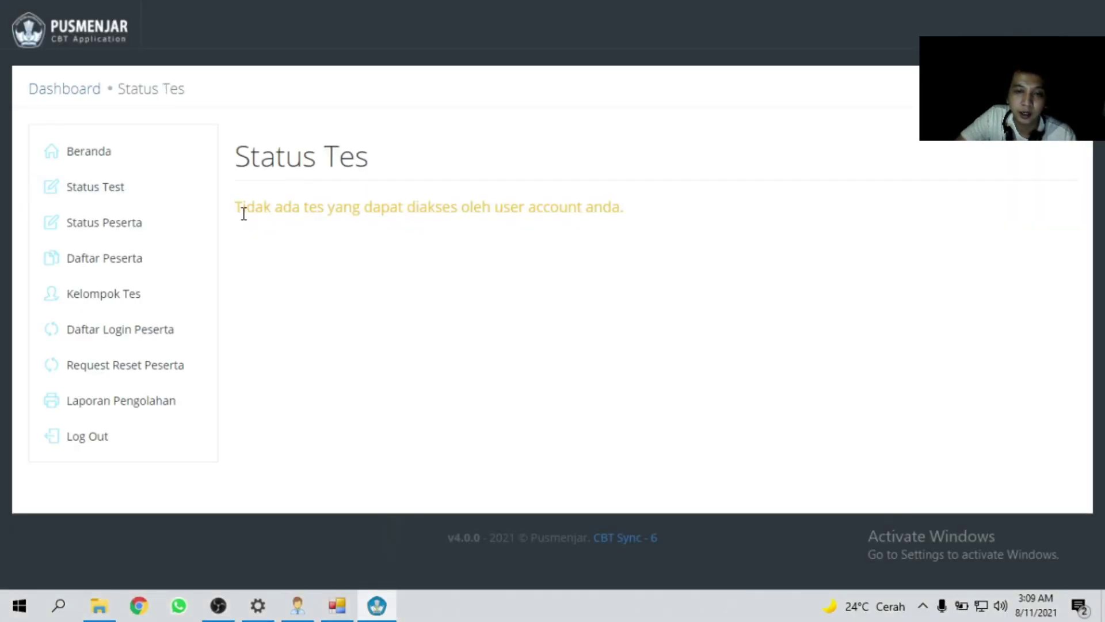
{"action": "left_click_drag", "start_coordinate": [242, 207], "coordinate": [631, 222]}
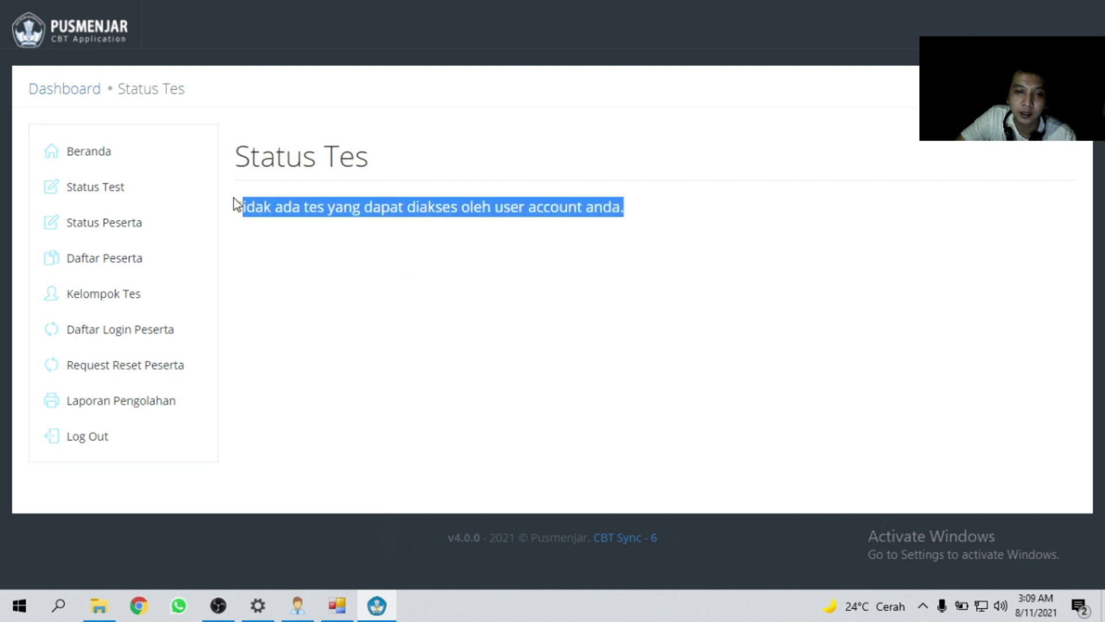
{"action": "left_click_drag", "start_coordinate": [233, 202], "coordinate": [735, 224]}
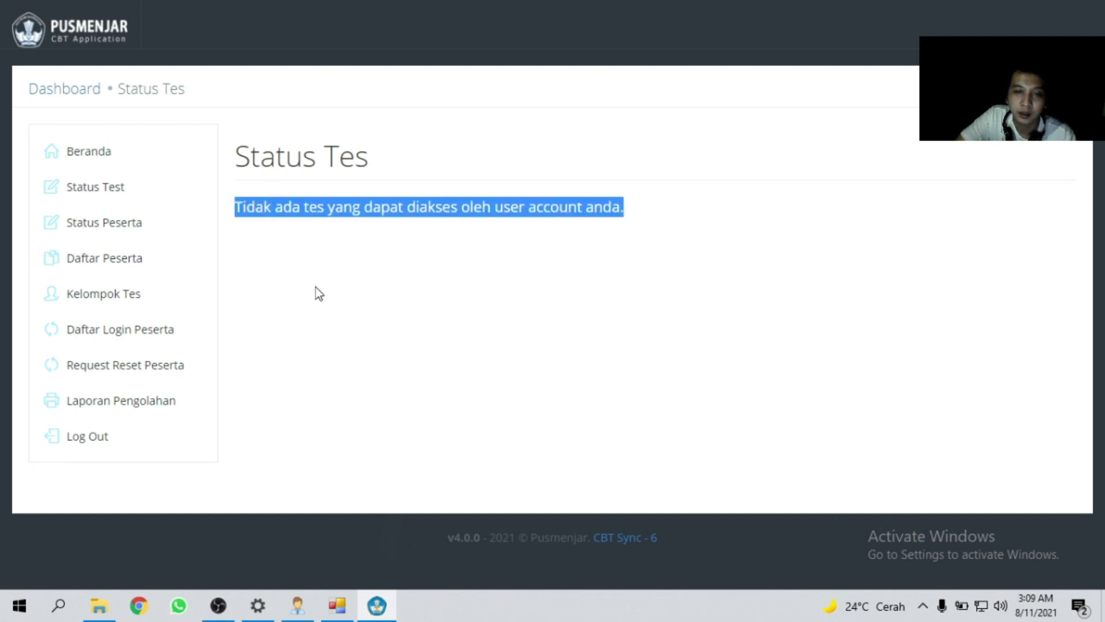
{"action": "left_click", "coordinate": [353, 298]}
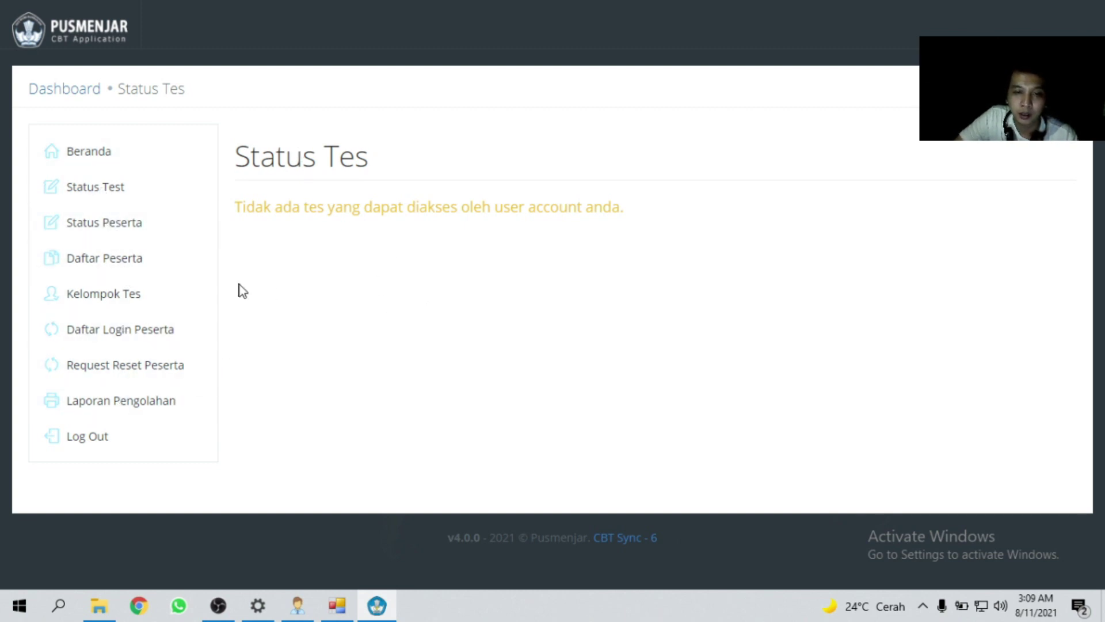
On Laporan Pengolahan, fill in the Nama Proktor and Nama Pengawas fields and print with CETAK.
{"action": "left_click", "coordinate": [157, 402]}
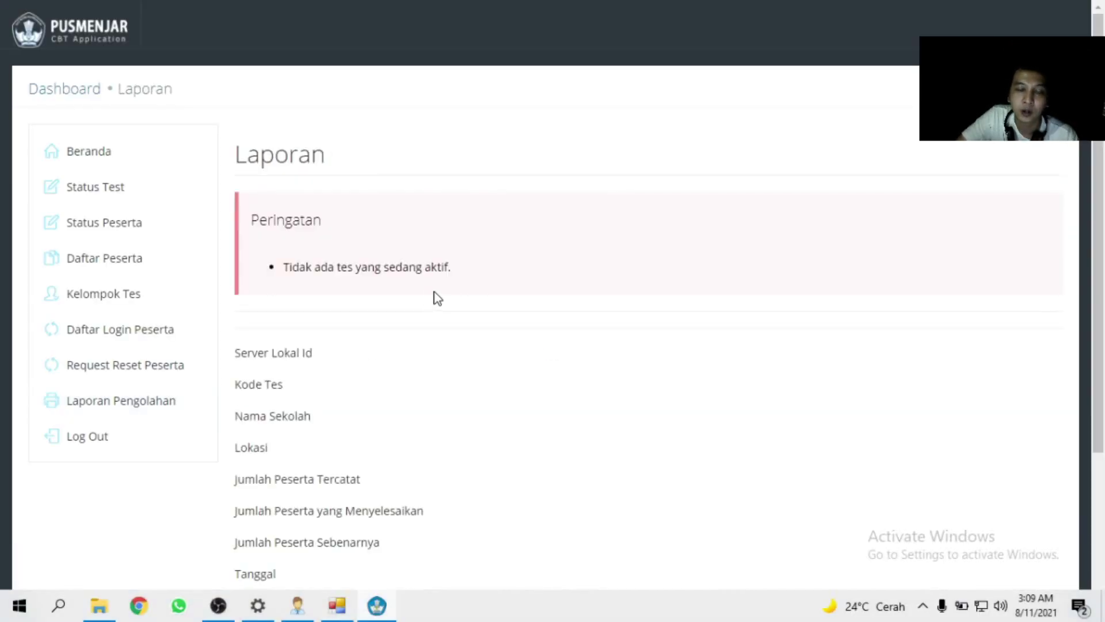
{"action": "scroll", "coordinate": [434, 311], "scroll_direction": "down", "scroll_amount": 4}
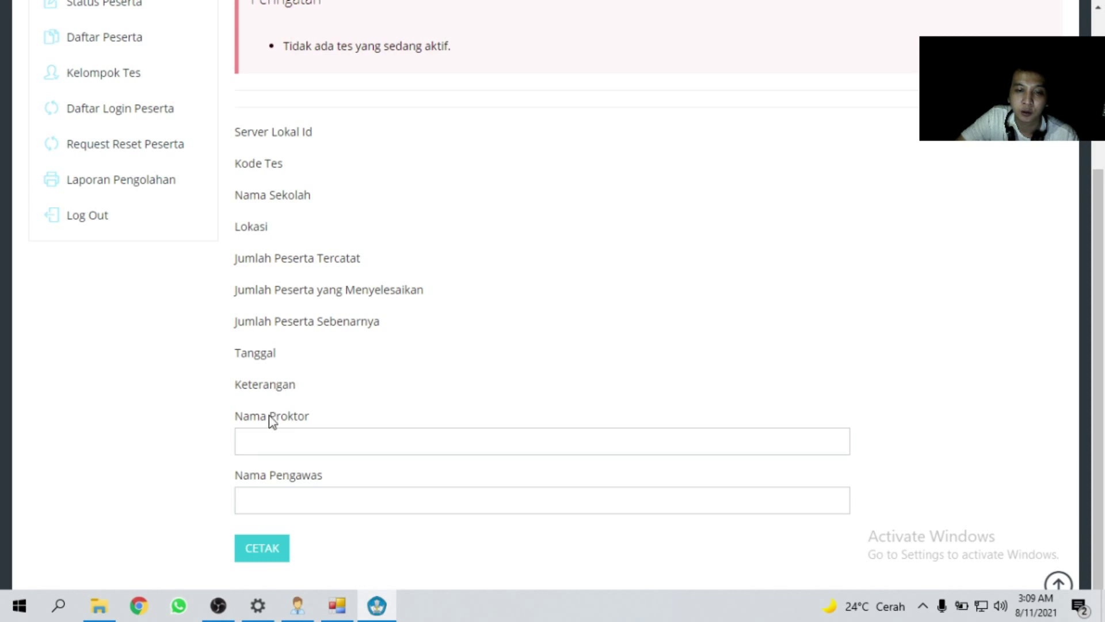
{"action": "left_click", "coordinate": [272, 437]}
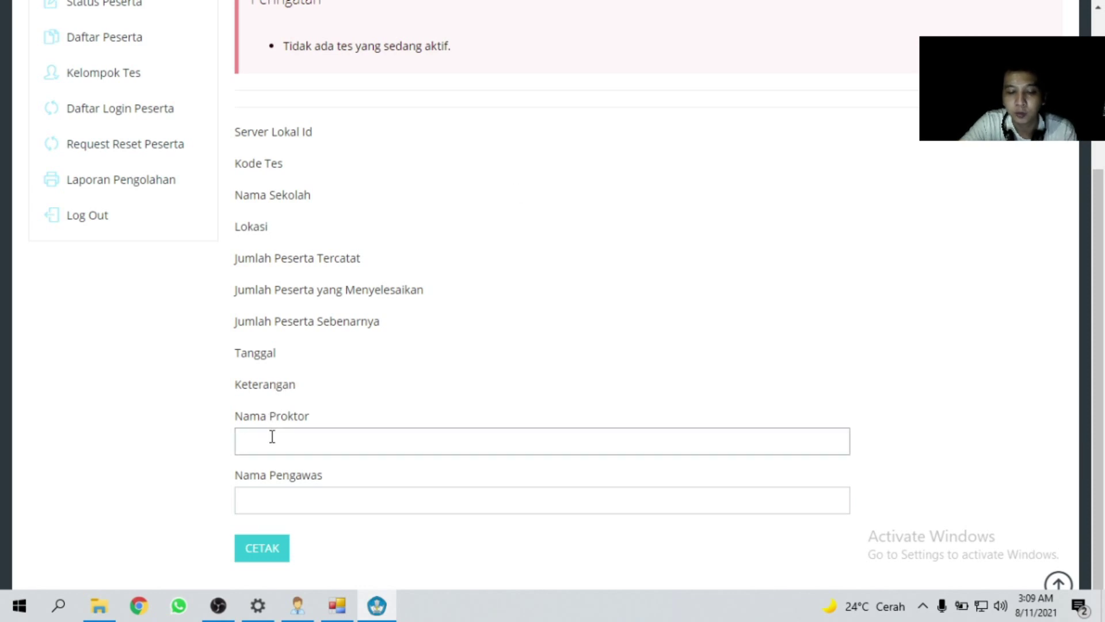
{"action": "type", "text": "UDIN"}
{"action": "key", "text": "Tab"}
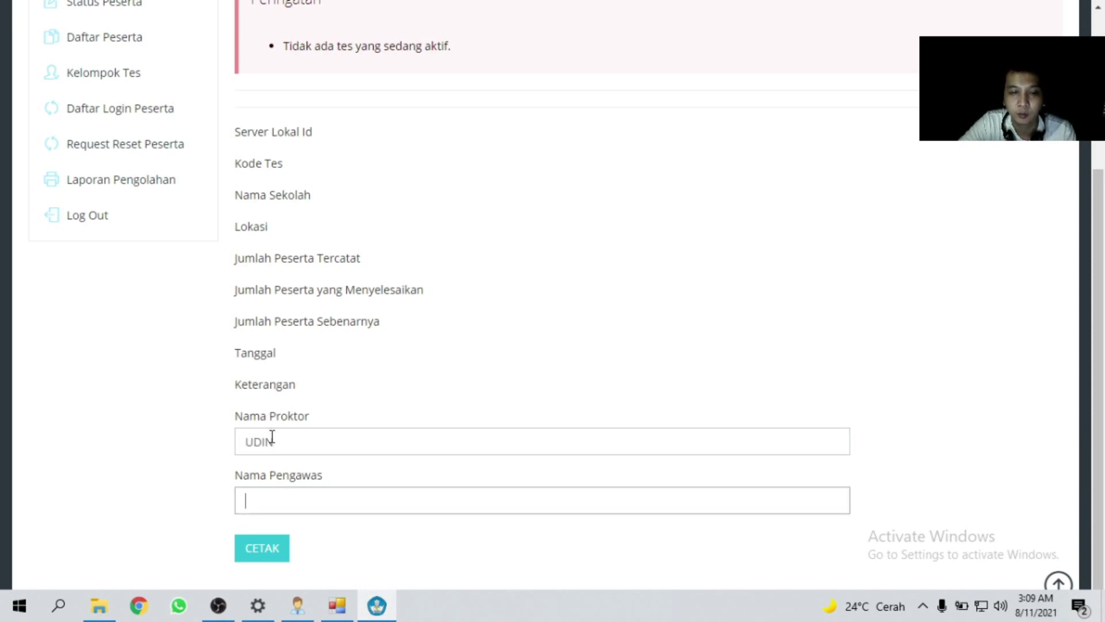
{"action": "type", "text": "TONO"}
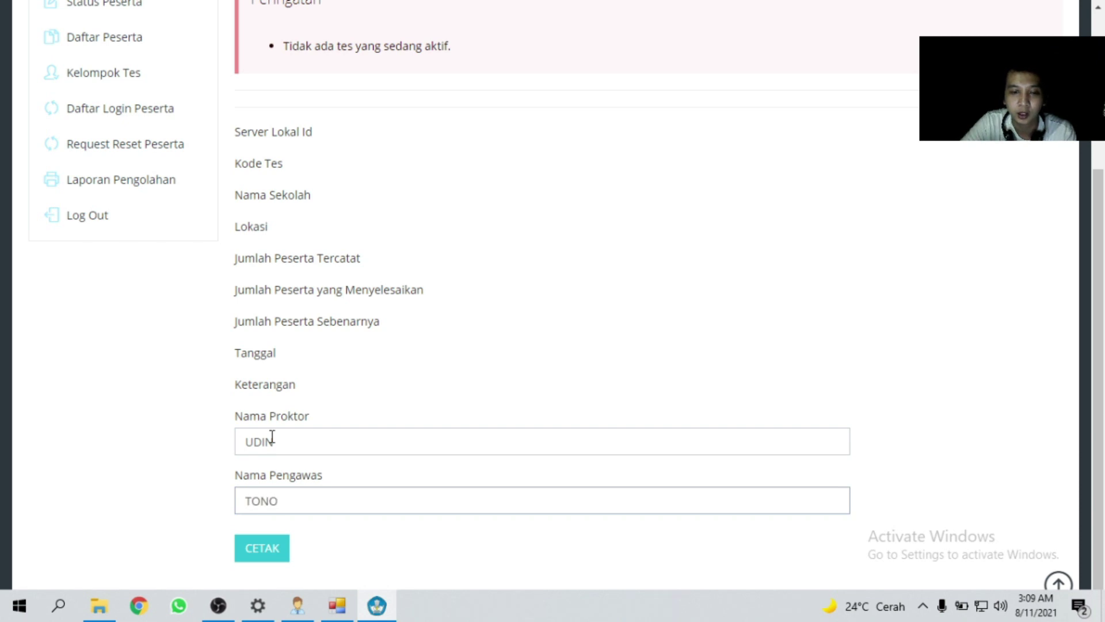
{"action": "left_click", "coordinate": [284, 556]}
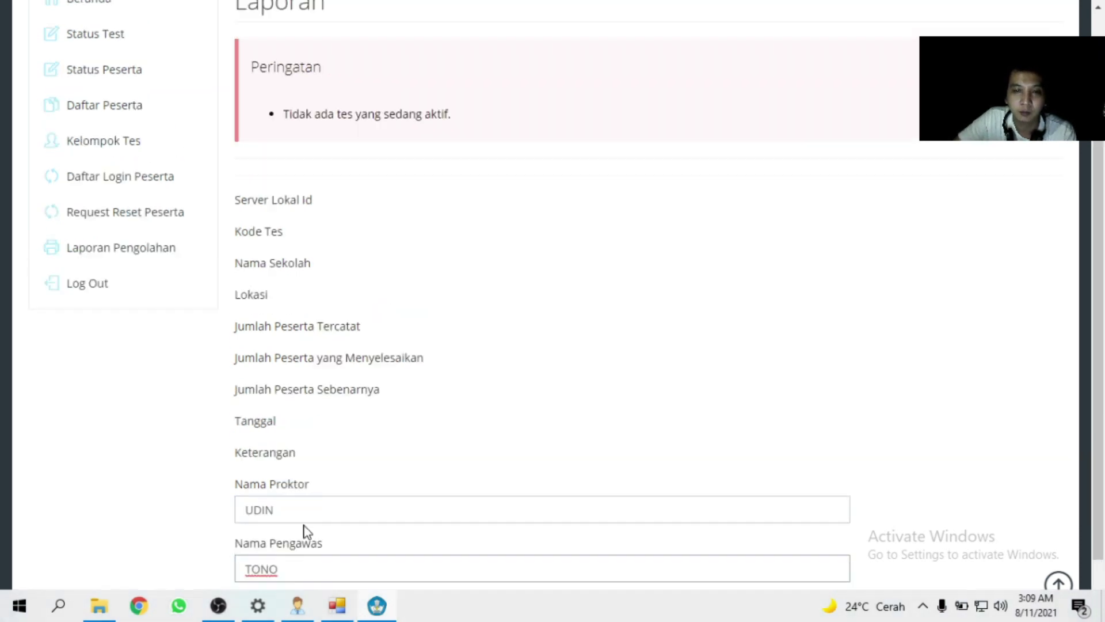
{"action": "scroll", "coordinate": [402, 369], "scroll_direction": "down", "scroll_amount": 4}
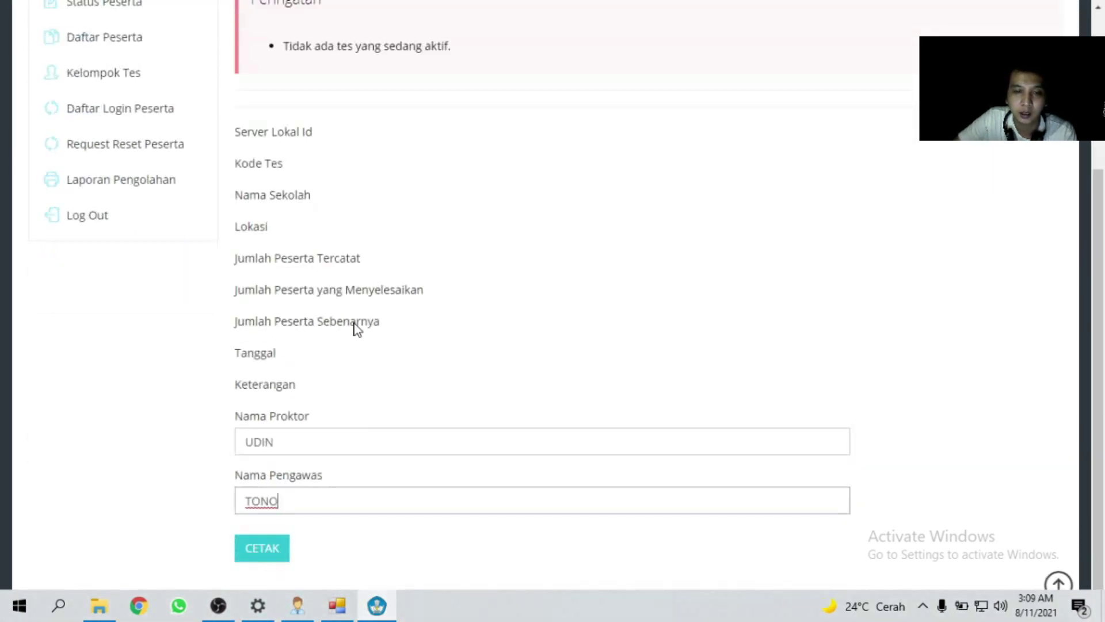
Finish printing the report back to the Dashboard, then Log Out of CBT Sync.
{"action": "left_click", "coordinate": [254, 555]}
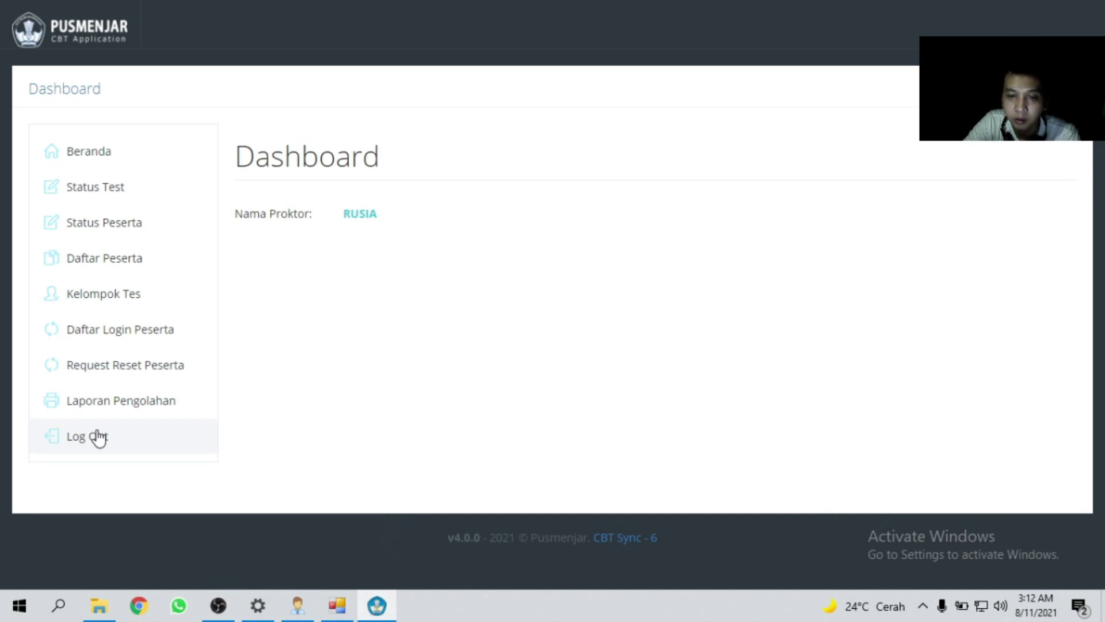
{"action": "left_click", "coordinate": [98, 436]}
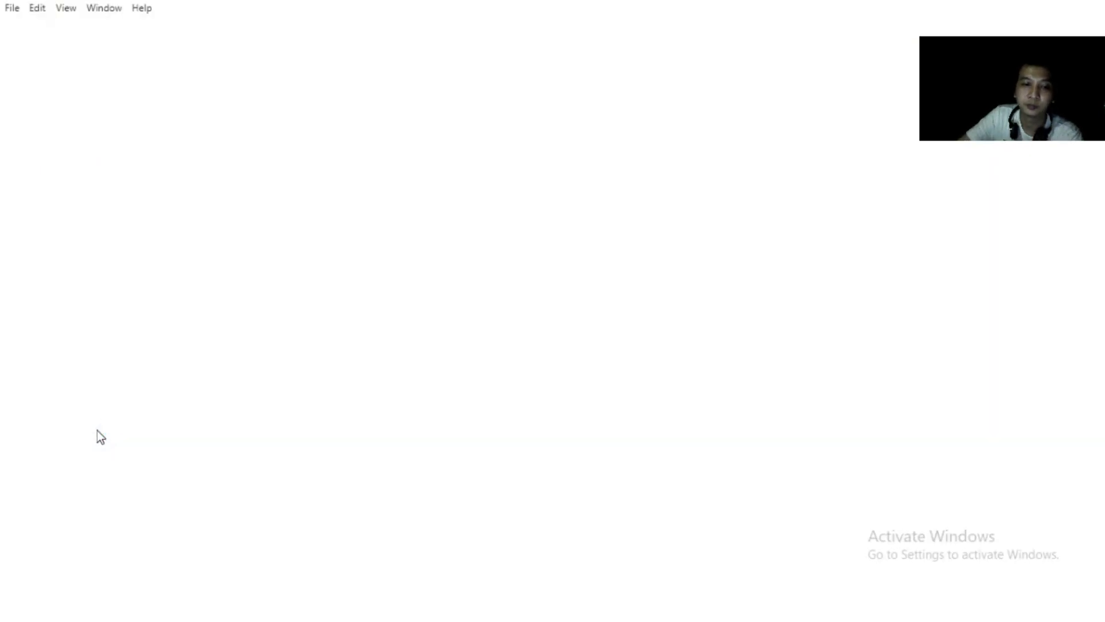